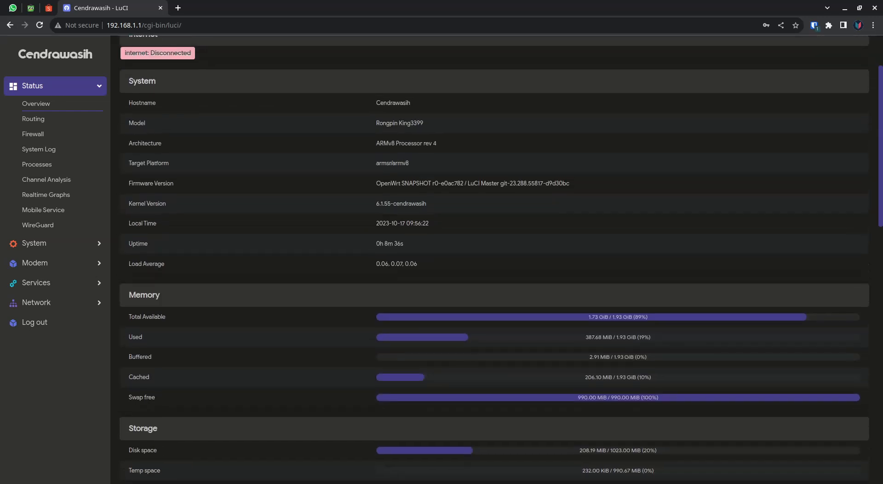
Review the router's status overview, from the system model and memory details to the network upstream and DHCP lease sections.
scroll(494, 259, up, 2)
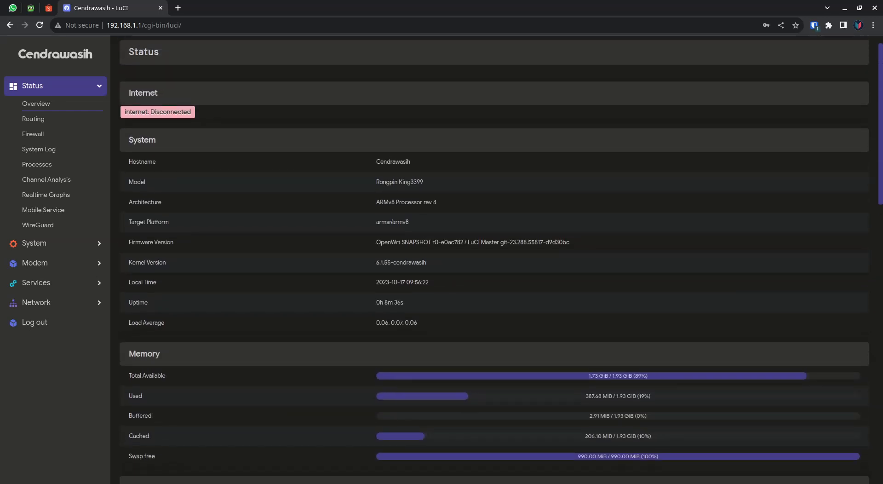
scroll(500, 258, down, 1)
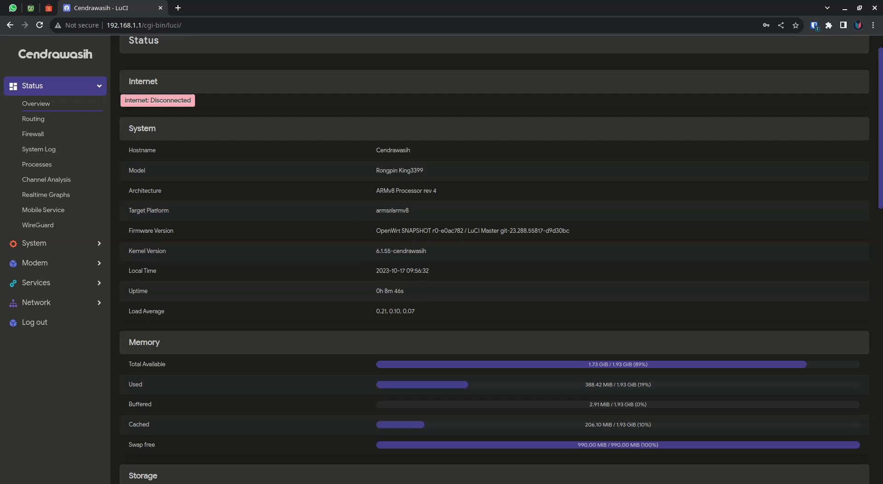
double_click(410, 170)
click(410, 170)
double_click(410, 170)
click(410, 171)
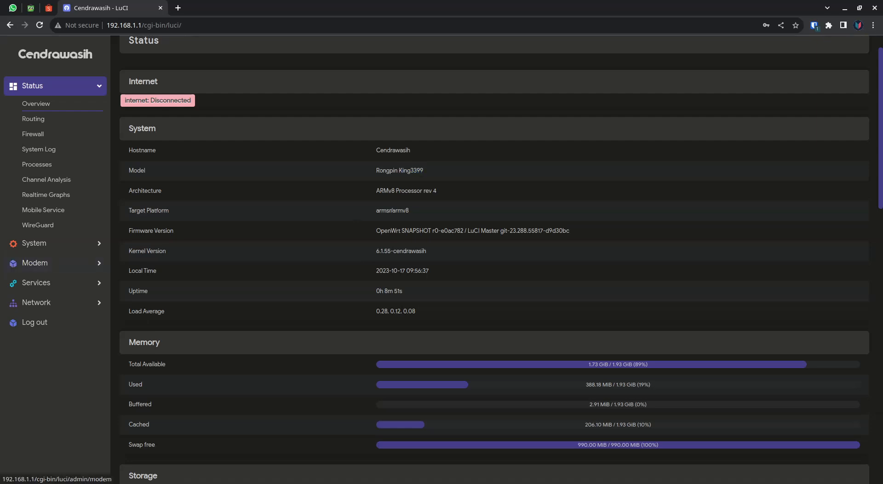
scroll(494, 258, down, 10)
scroll(494, 258, up, 5)
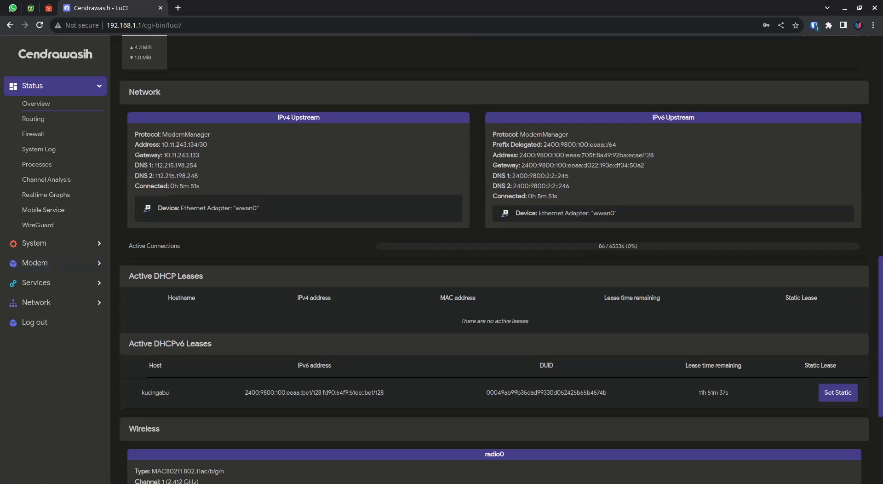
scroll(494, 257, down, 2)
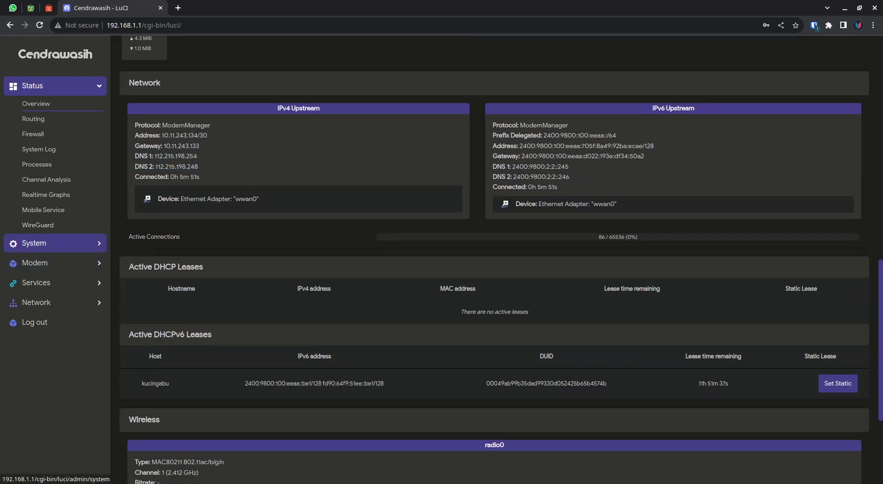
Open the router's Terminal service in a separate browser tab and switch to it.
click(55, 85)
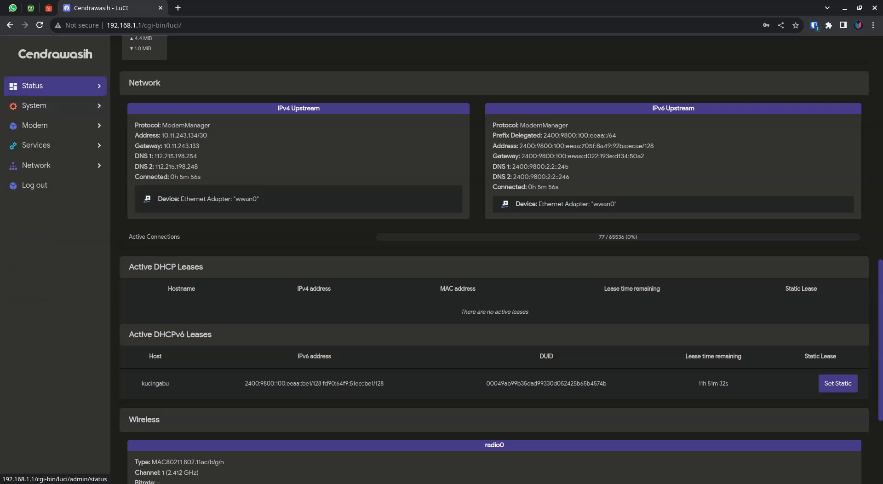
click(55, 125)
click(56, 125)
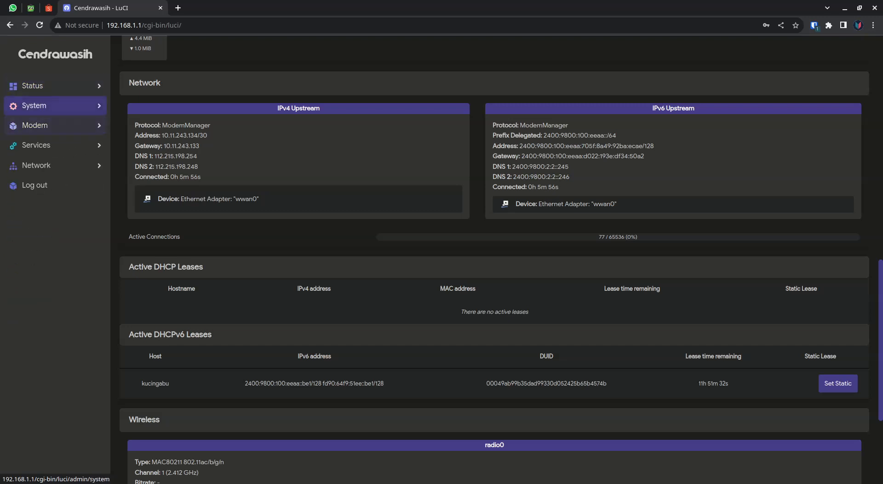
click(55, 145)
middle_click(55, 223)
click(221, 8)
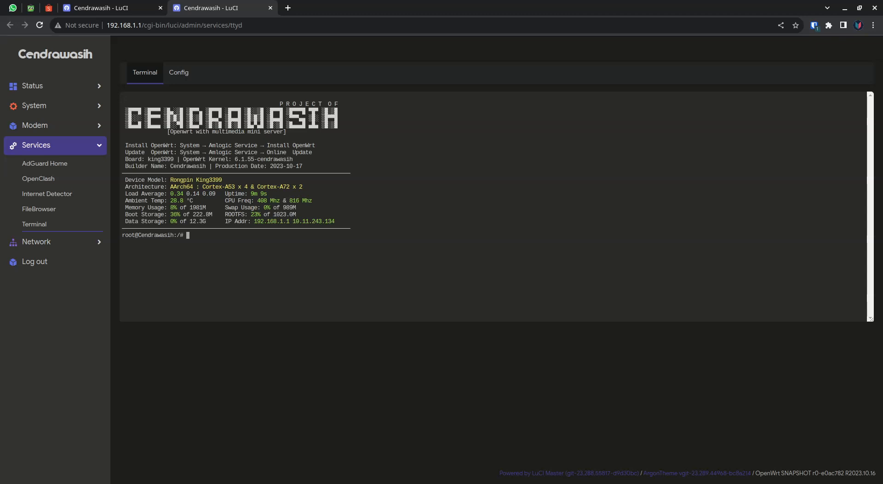
Run lsusb in the terminal to list the connected USB devices.
text(ls)
key(BackSpace)
text(usb)
key(Return)
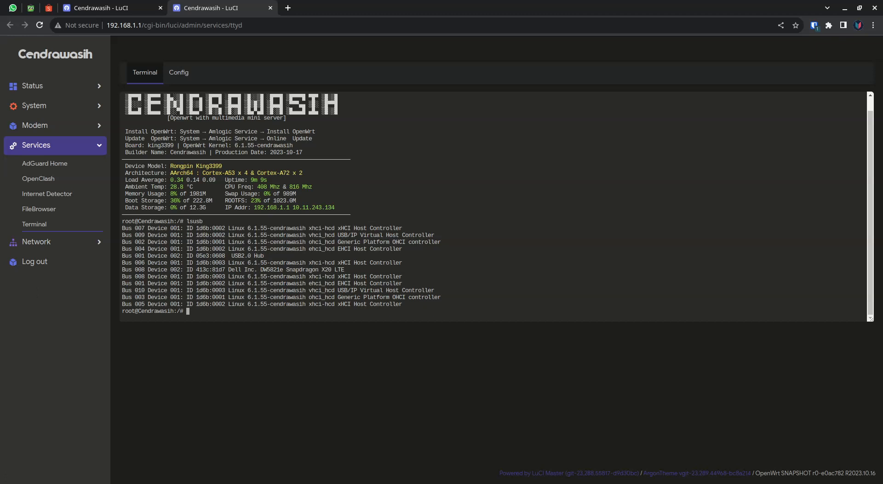
Enlarge the page to 150% and highlight the Dell DW5821e Snapdragon X20 LTE line in the USB list.
key(ctrl+plus)
key(ctrl+plus)
key(ctrl+plus)
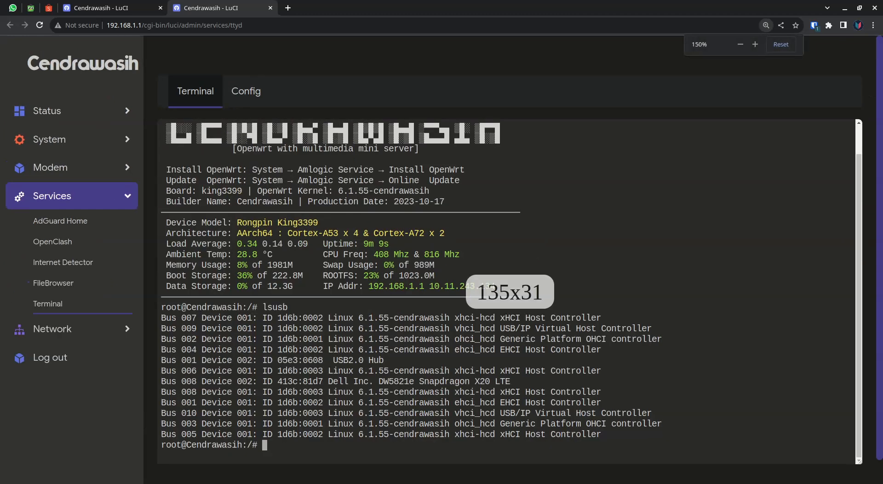
scroll(509, 279, down, 1)
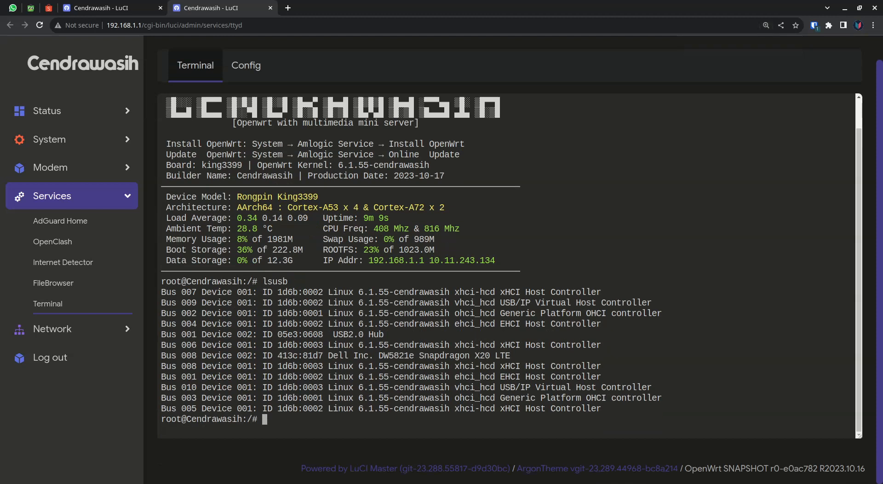
triple_click(336, 355)
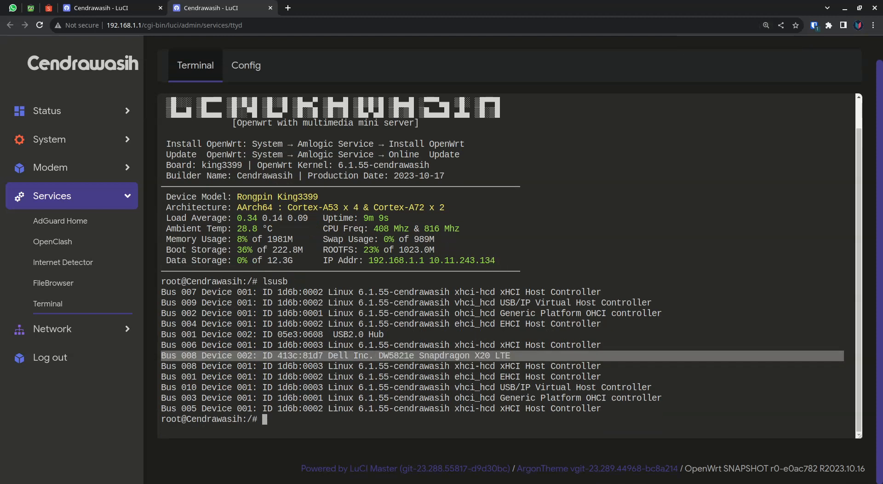
Run dmesg twice and examine the latest kernel messages about the USB modem and its ttyUSB ports.
text(dmesg)
key(Return)
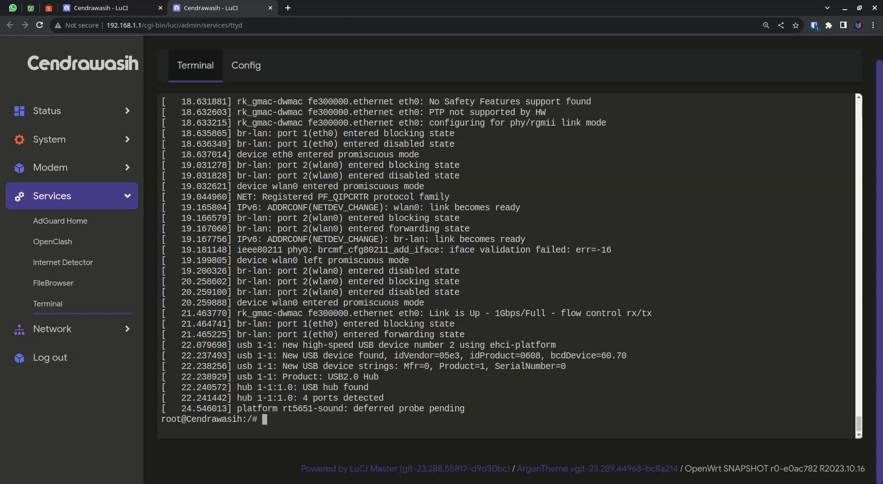
text(dmesg)
key(Return)
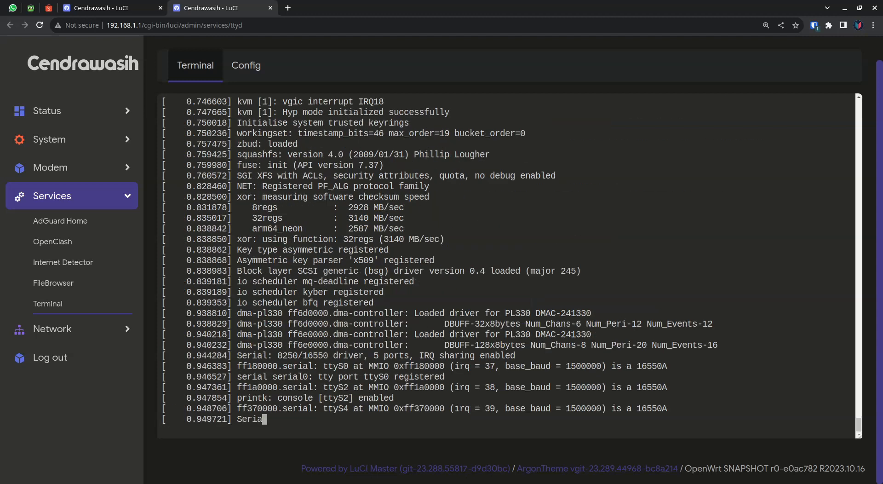
double_click(383, 409)
click(383, 408)
double_click(383, 387)
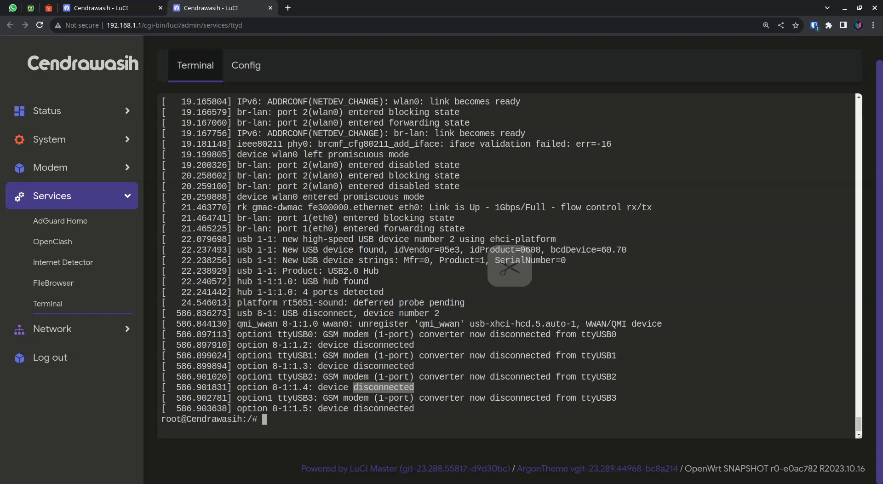
double_click(384, 344)
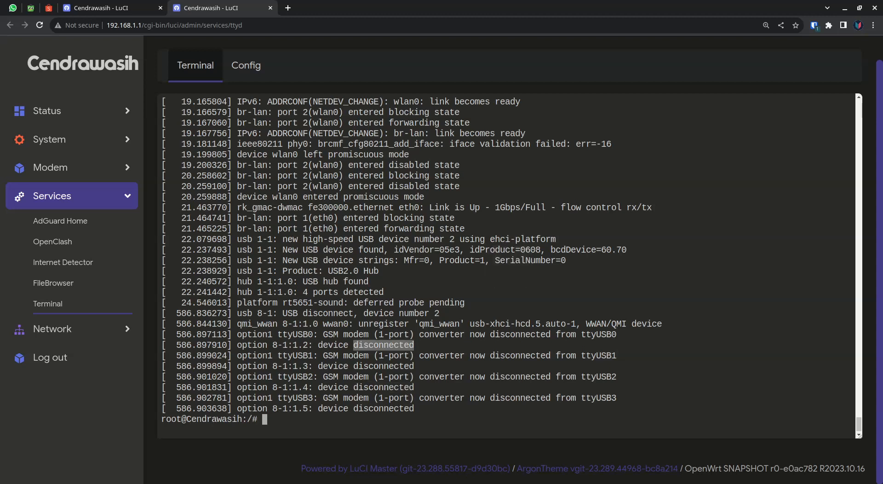
double_click(316, 366)
click(315, 366)
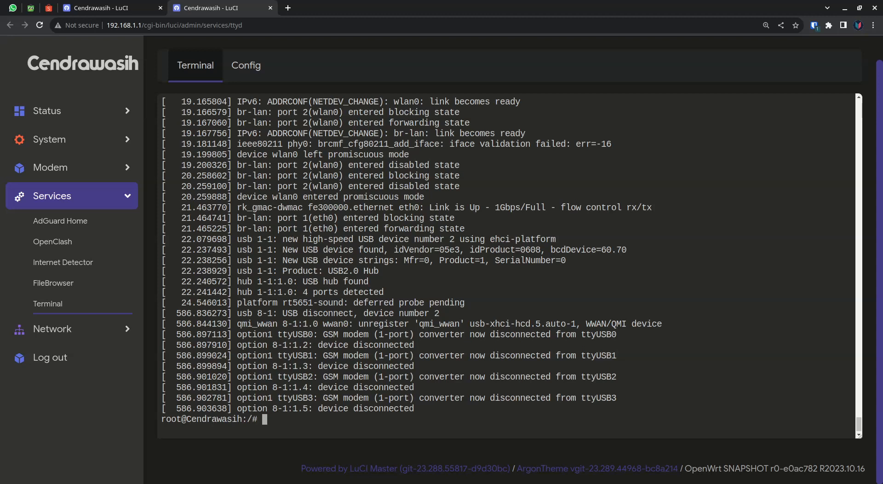
Rerun dmesg to check for new kernel messages after the modem's disconnect entries.
key(Up)
key(BackSpace)
key(BackSpace)
key(BackSpace)
key(BackSpace)
key(BackSpace)
text(dmesg)
key(Return)
double_click(363, 291)
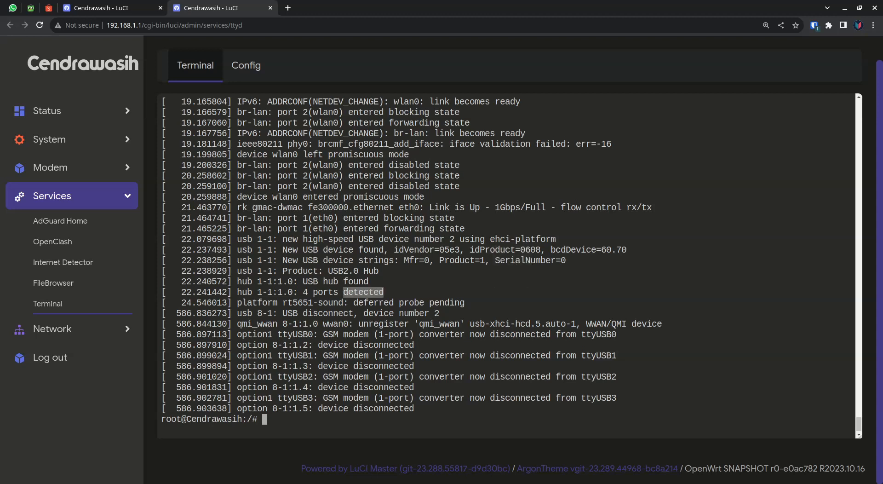
key(Up)
key(Return)
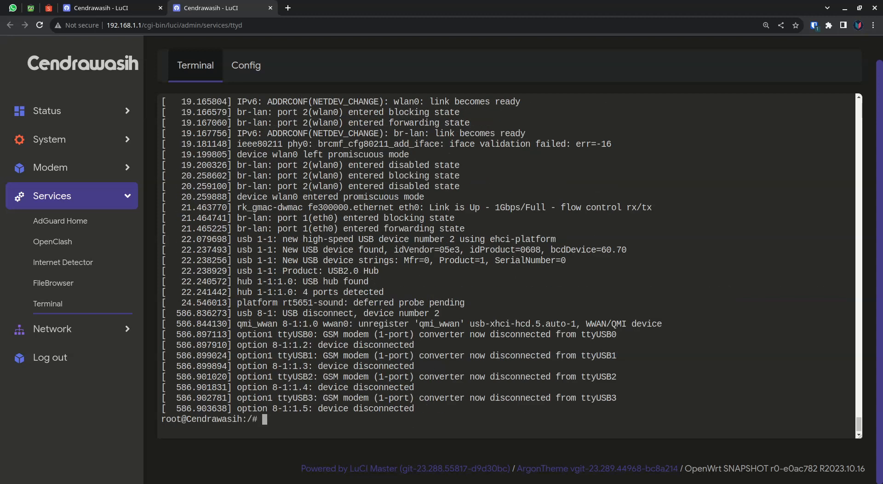
List the USB devices again with lsusb, and clear the terminal screen.
text(lsusb)
key(Return)
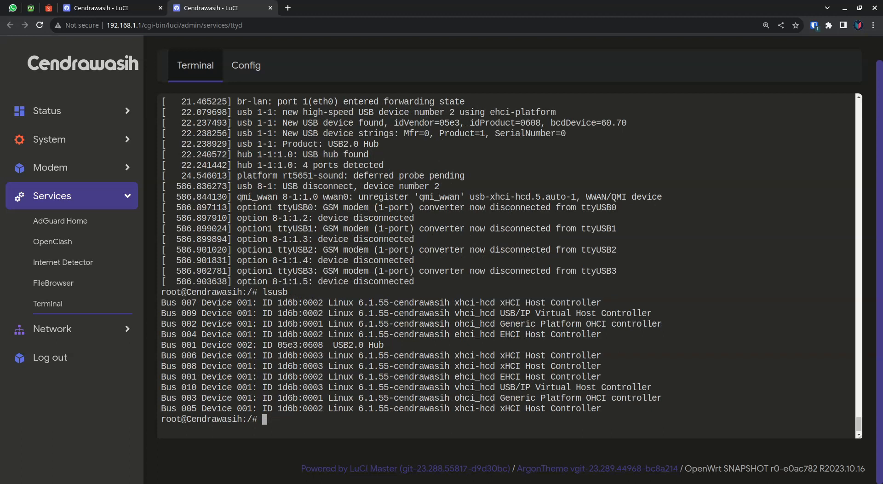
key(ctrl+l)
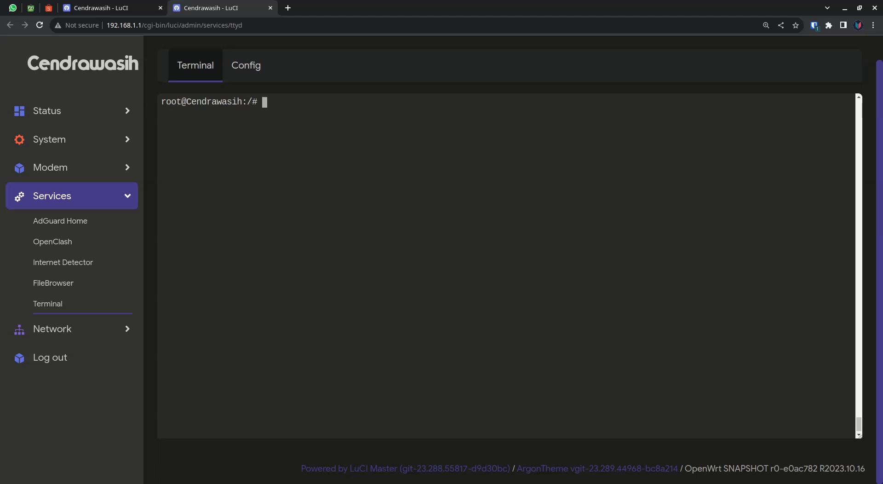
Run dmesg repeatedly and inspect the newest kernel messages for the SuperSpeed USB device on usb 8-1.
text(dmesg)
key(Return)
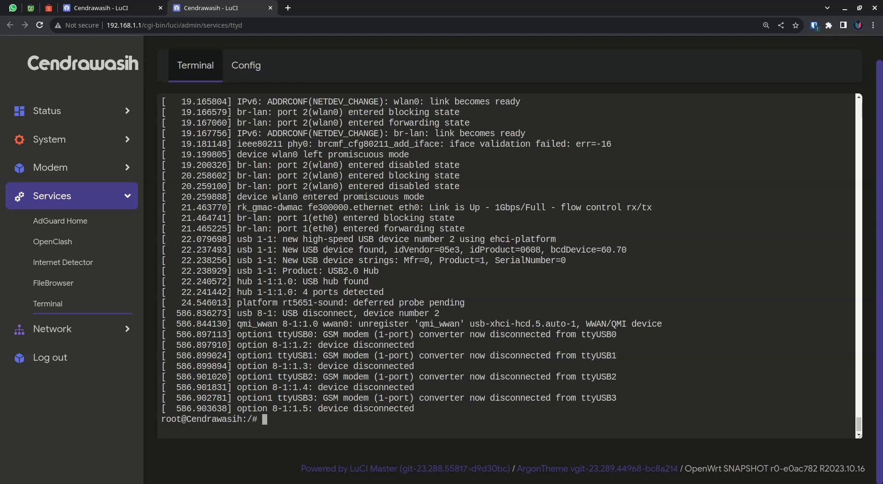
text(dmesg)
key(Return)
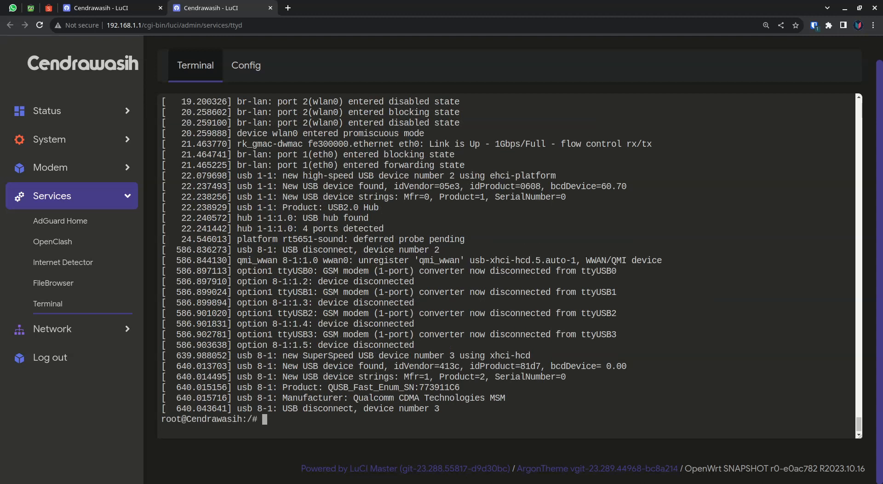
drag(283, 355, 449, 345)
click(449, 345)
double_click(505, 365)
click(504, 366)
Run lsusb and highlight the Dell DW5821e Snapdragon X20 LTE name, adding blank prompt lines below the output.
text(lsusb)
key(Return)
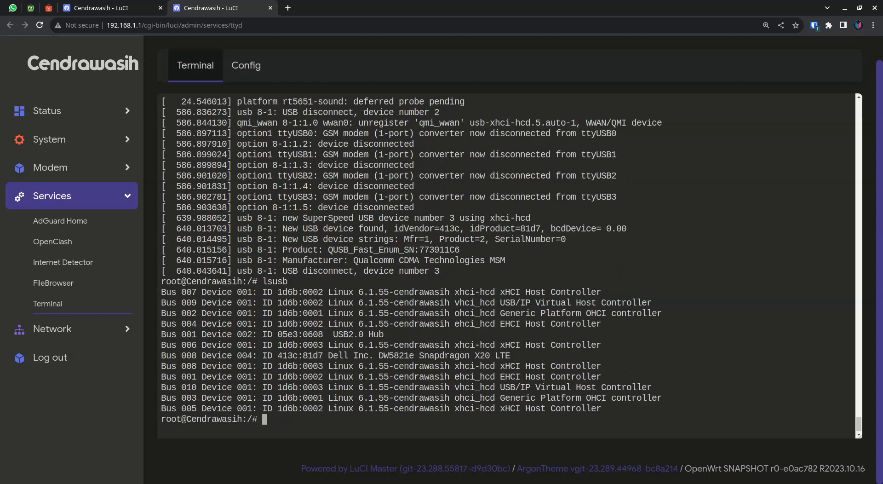
drag(327, 355, 510, 355)
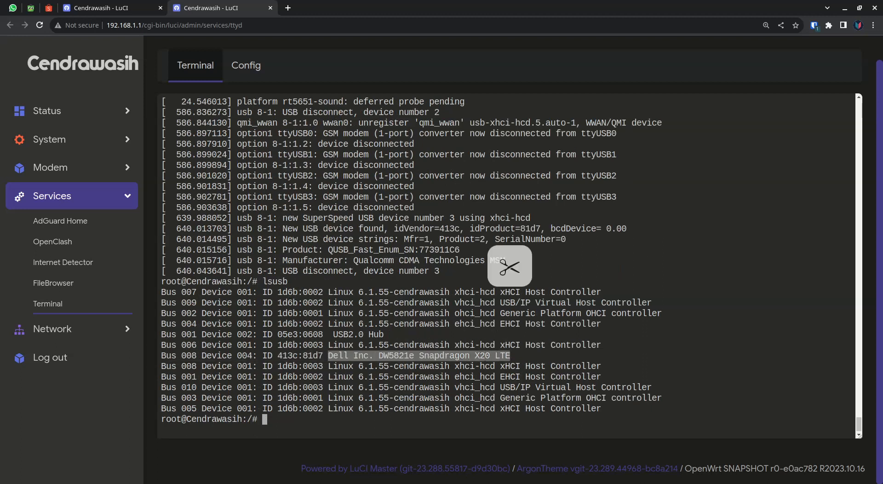
key(Return)
key(Return)
key(Return)
key(Return)
key(Return)
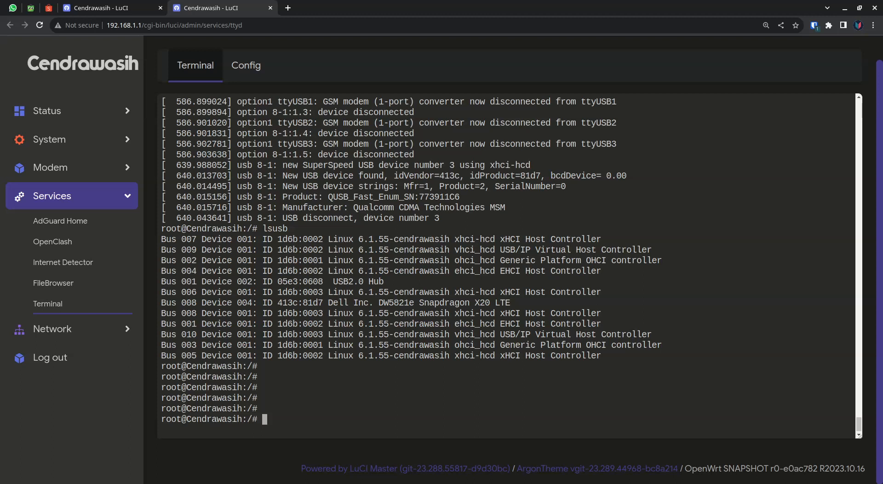
Run dmesg and highlight the final GSM modem converter messages for ttyUSB0 through ttyUSB3.
text(dmesg)
key(Return)
drag(559, 408, 161, 334)
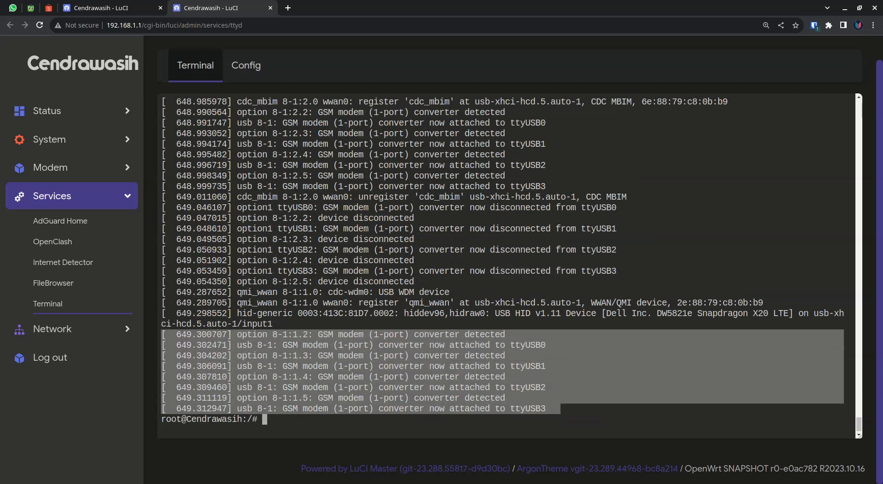
click(165, 340)
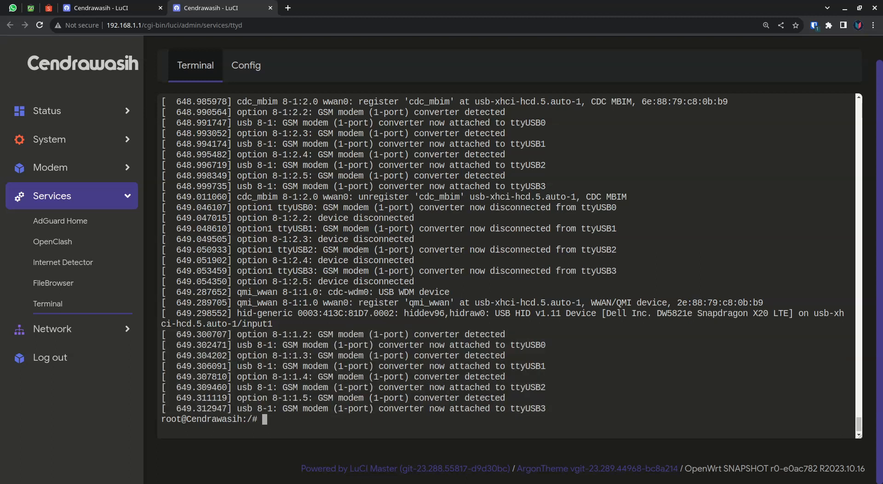
key(Return)
key(Return)
key(Return)
key(Return)
key(Return)
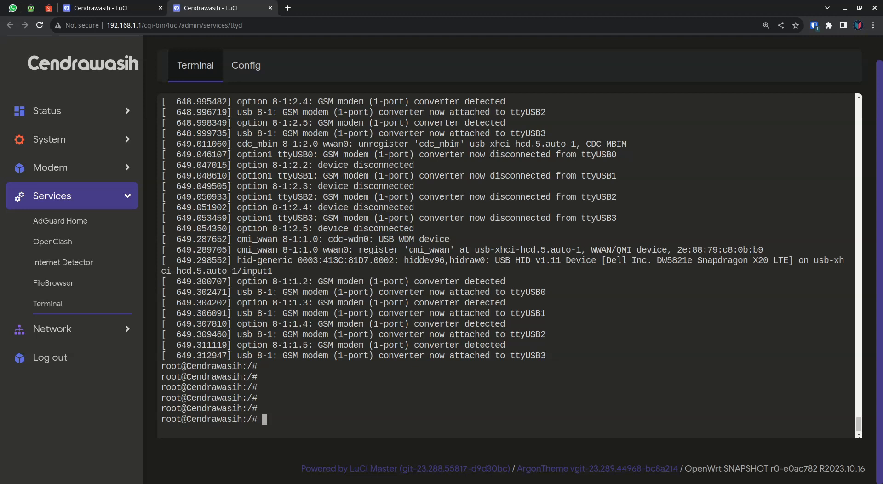
drag(555, 355, 509, 282)
click(318, 281)
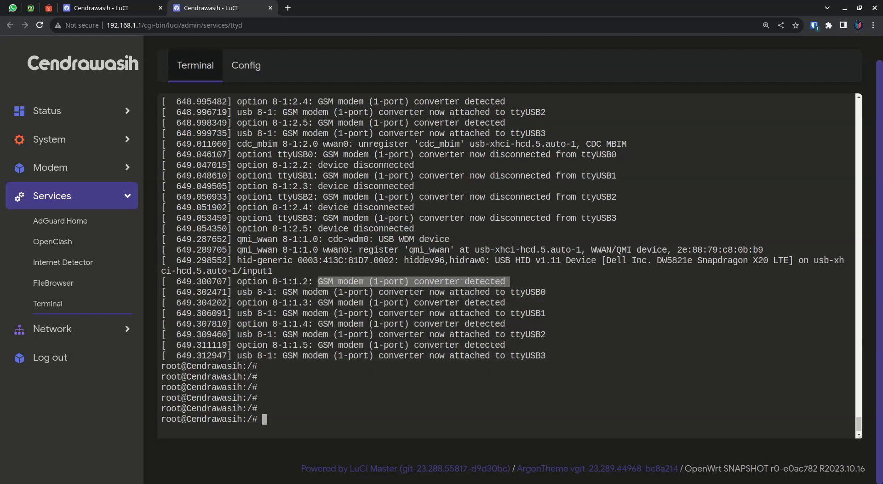
click(510, 281)
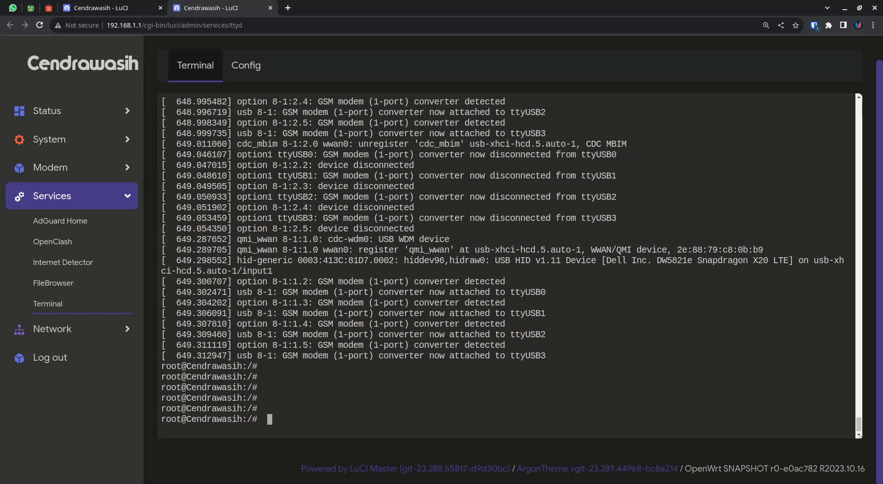
Run lsusb once more, add blank prompt lines, and highlight the Dell DW5821e modem's entry.
text(lsus)
key(BackSpace)
text(b)
key(Return)
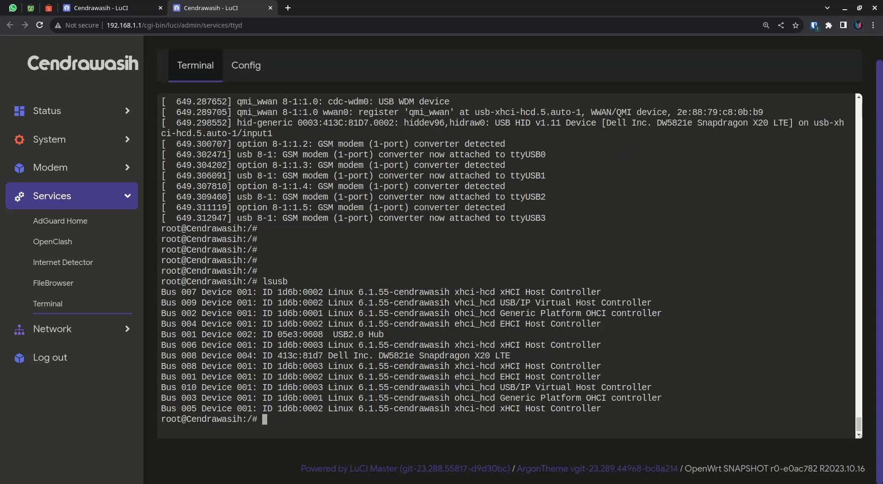
key(Return)
key(Return)
key(Return)
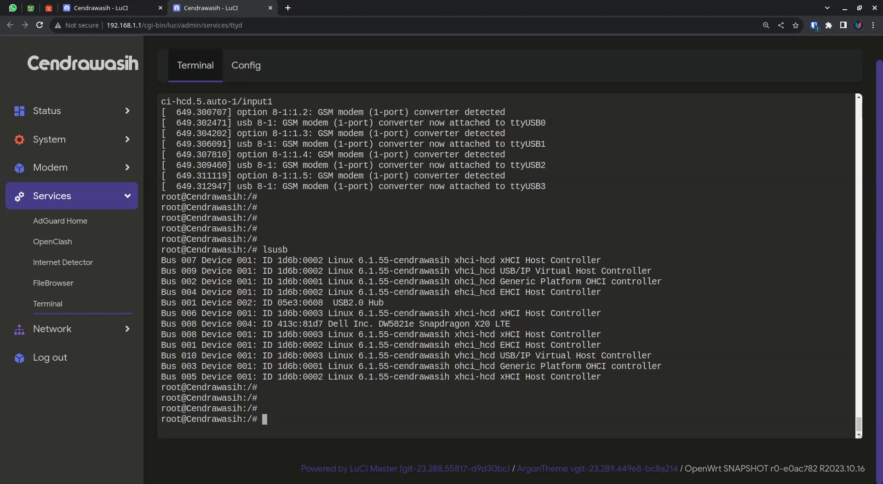
triple_click(444, 323)
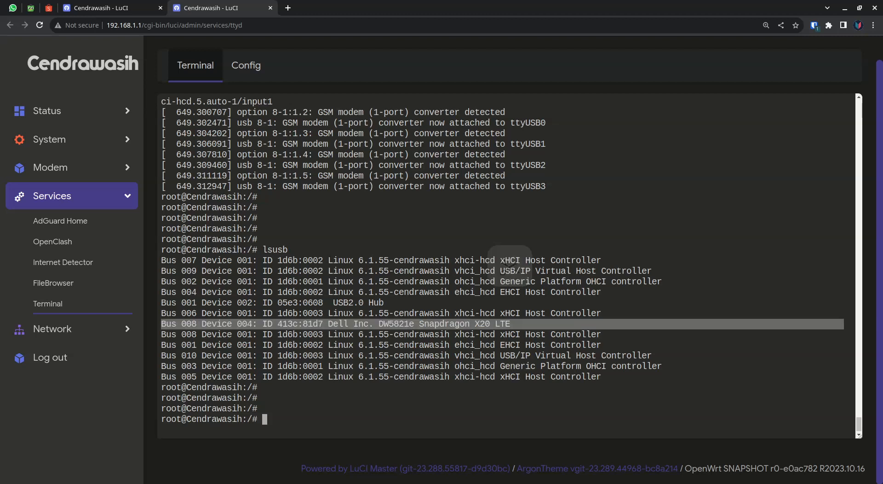
triple_click(444, 324)
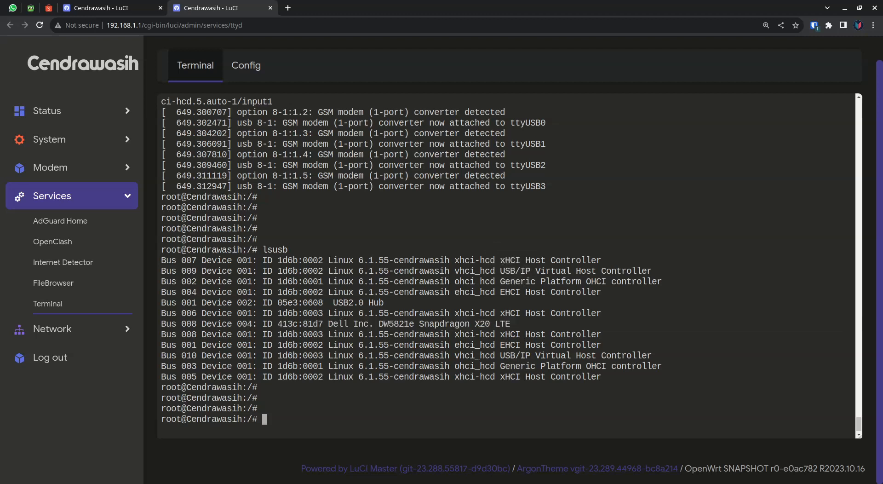
Run mmcli -L to list the modems known to ModemManager, add blank prompt lines, and highlight the command's result line.
key(Return)
key(Return)
key(Return)
key(Return)
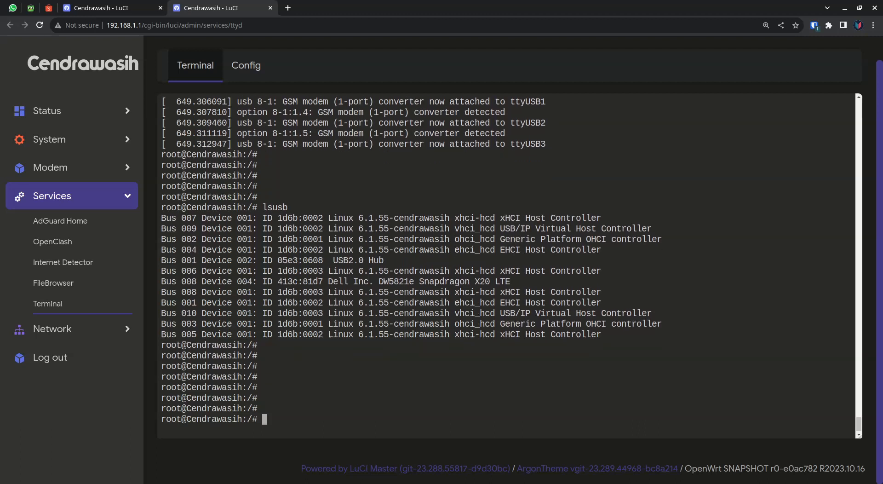
text(mmcli )
text(_)
key(BackSpace)
text(L)
key(Return)
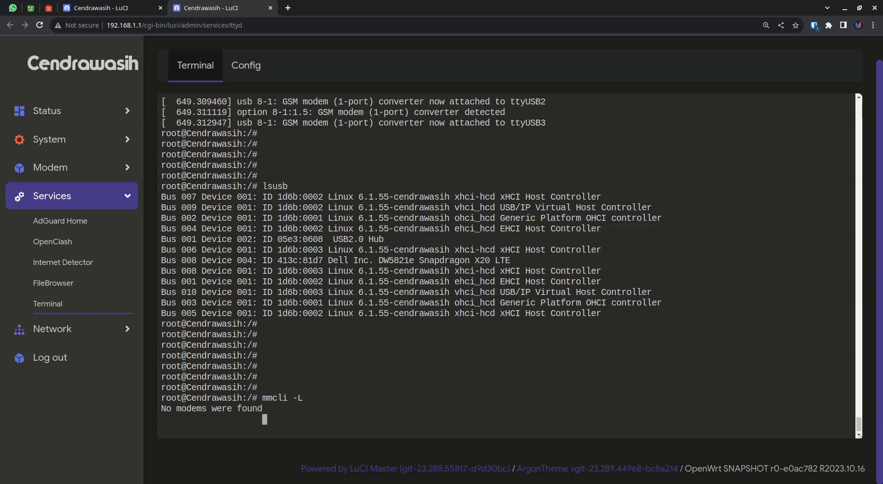
key(Return)
key(Return)
key(Return)
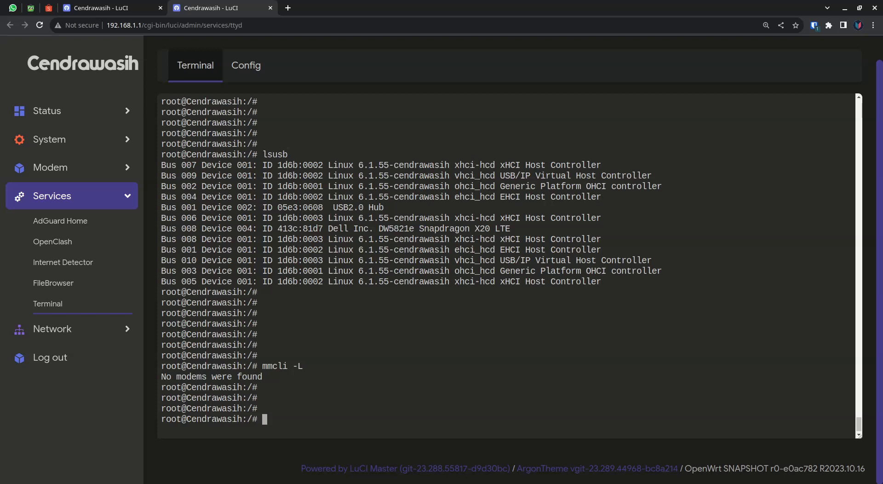
triple_click(212, 376)
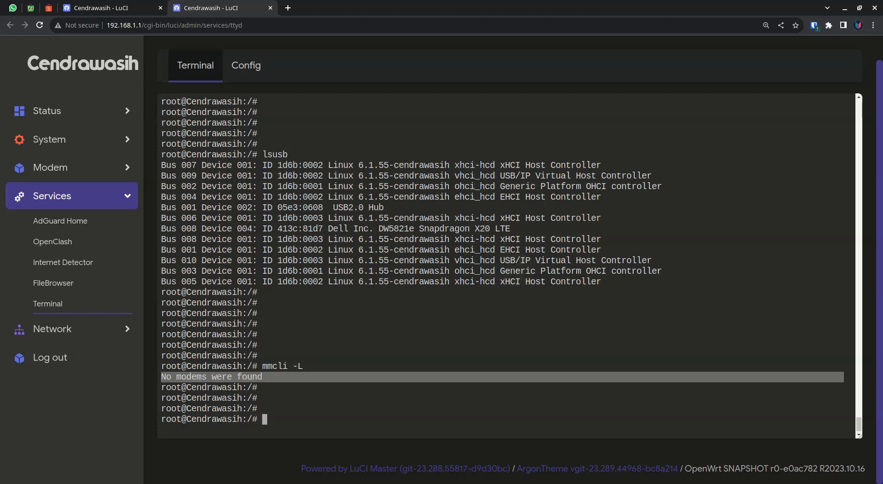
Run mmcli -L a second time and highlight the command, followed by its output line.
text(mmcli )
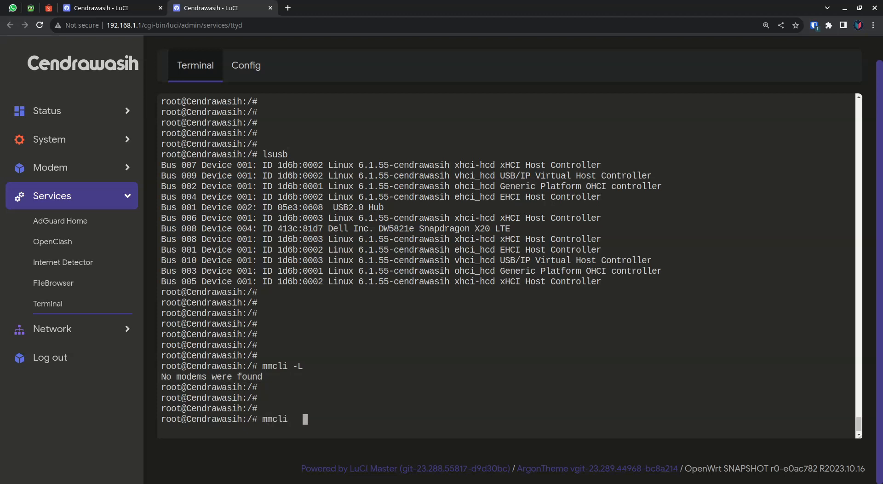
text(-L)
key(Return)
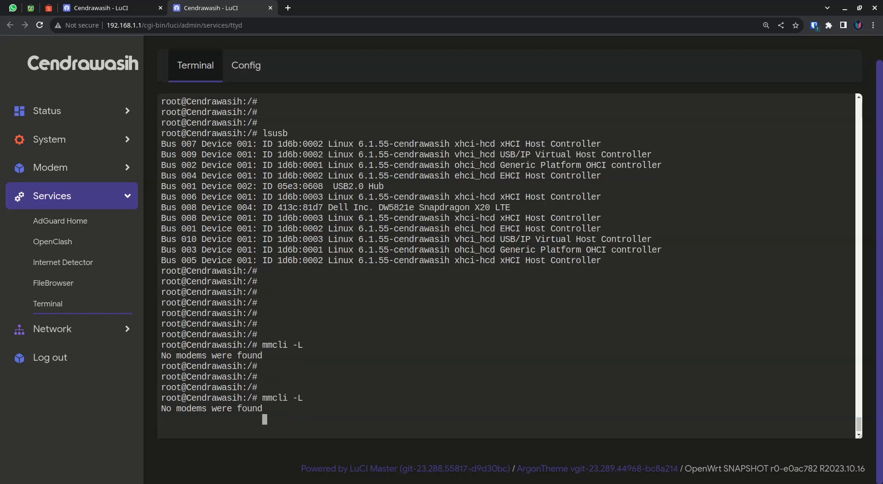
drag(259, 398, 307, 398)
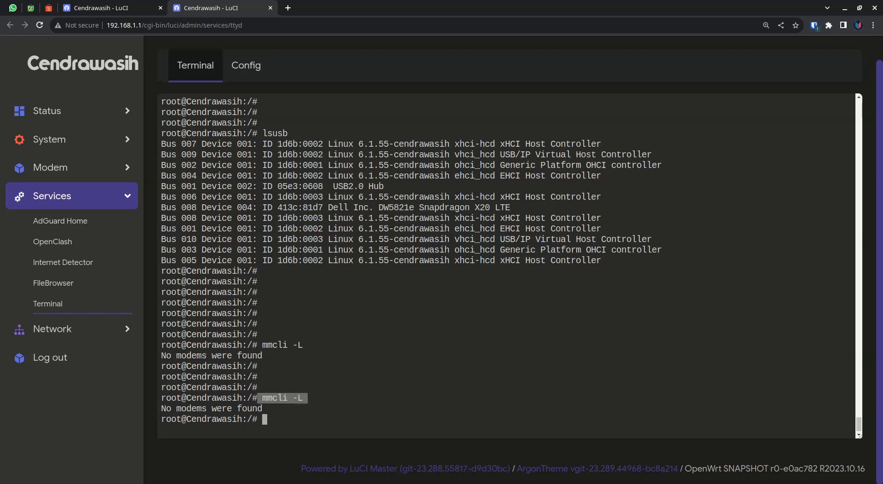
click(306, 398)
drag(162, 408, 262, 409)
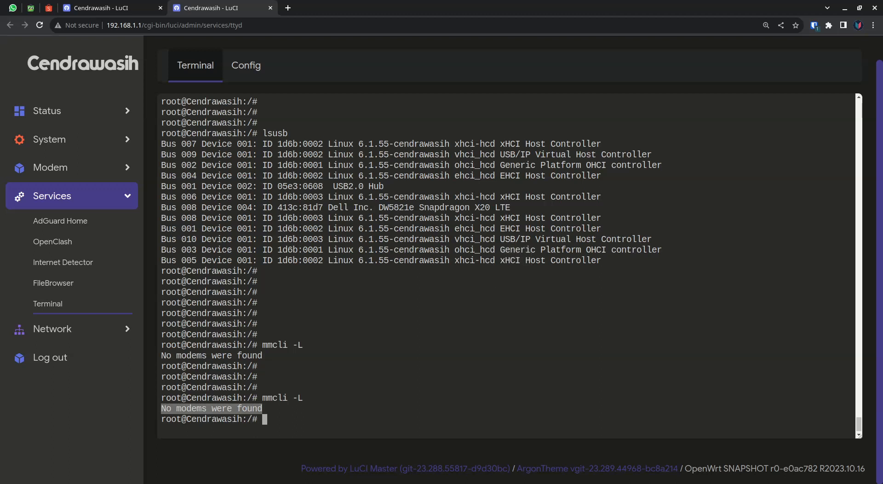
click(263, 408)
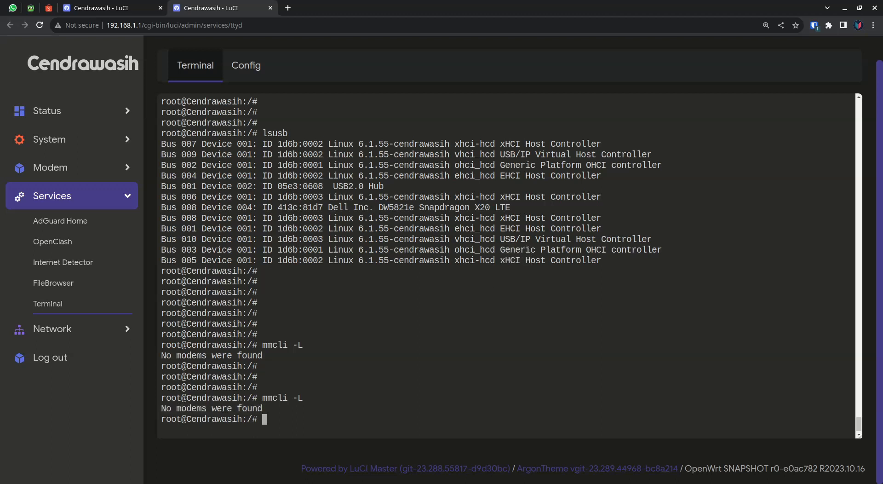
Highlight the Dell DW5821e Snapdragon X20 LTE name in the lsusb listing, then the first mmcli result for comparison.
drag(328, 207, 509, 206)
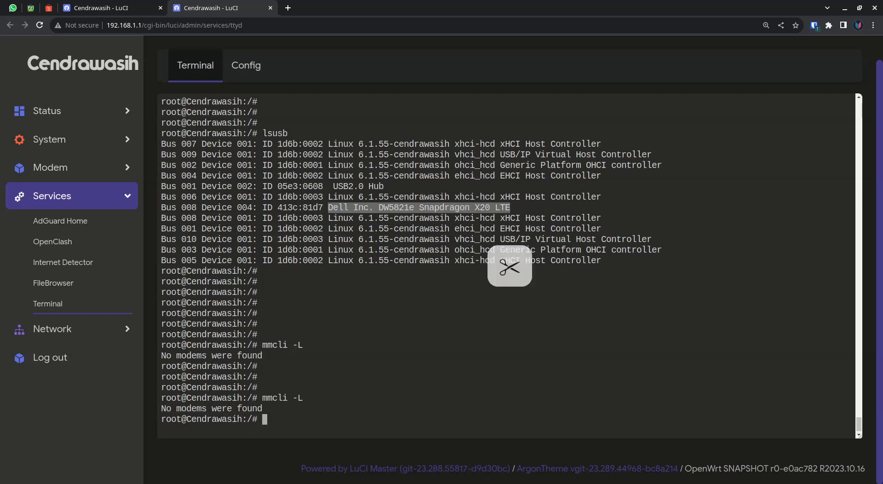
drag(266, 355, 161, 356)
click(161, 355)
Force the router to restart with reboot -f.
text(reboo )
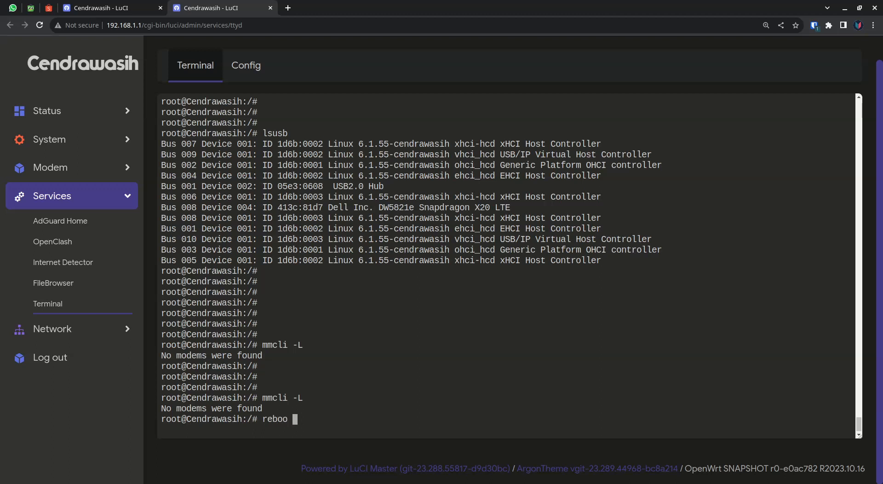
text(t -f)
key(Return)
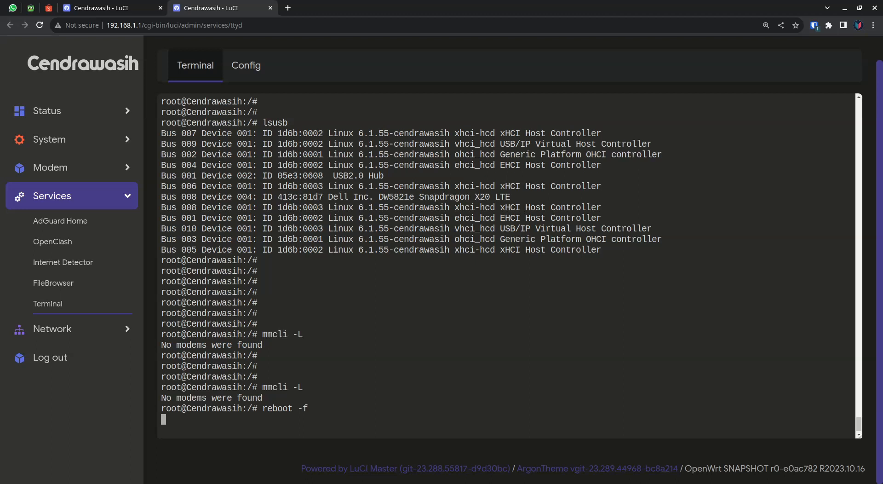
key(alt+Tab)
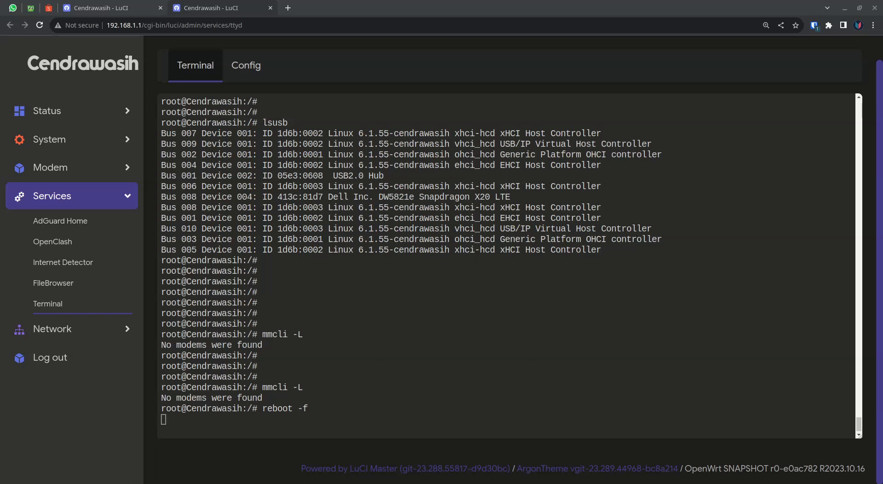
key(alt+Tab)
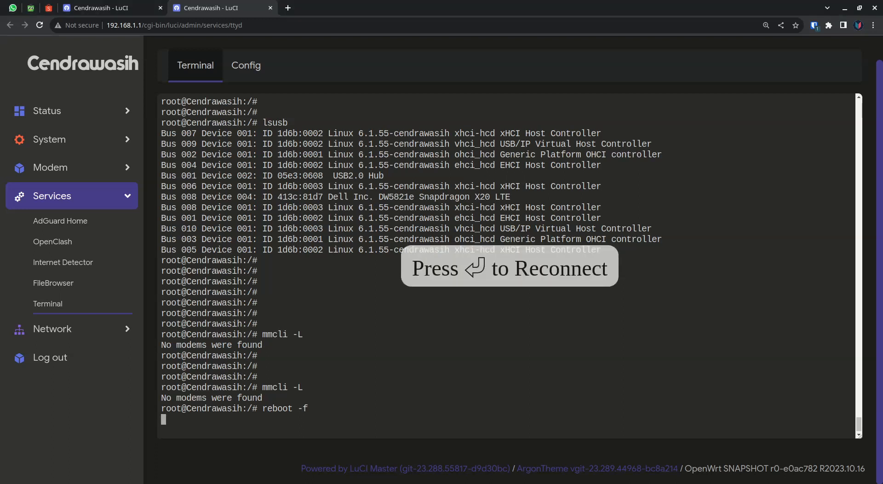
Reconnect the terminal session to the restarted router and add several blank prompt lines.
key(Return)
key(Return)
key(Return)
key(Return)
key(Return)
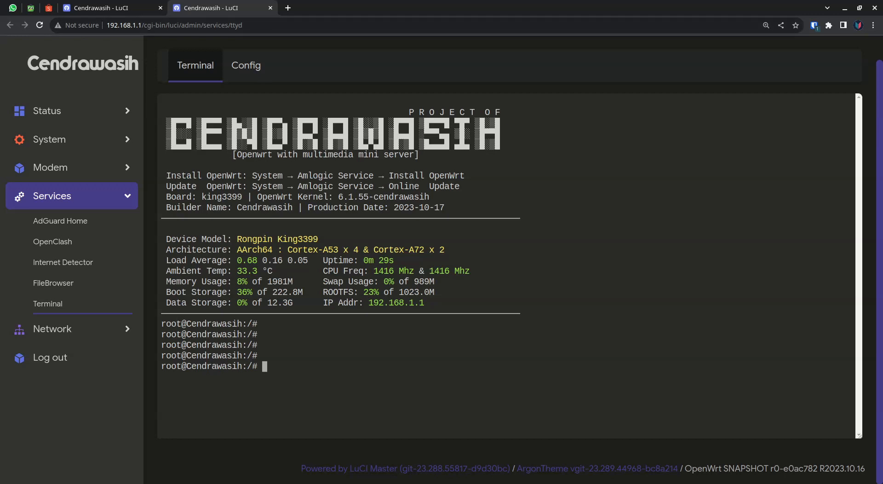
key(Return)
key(Return)
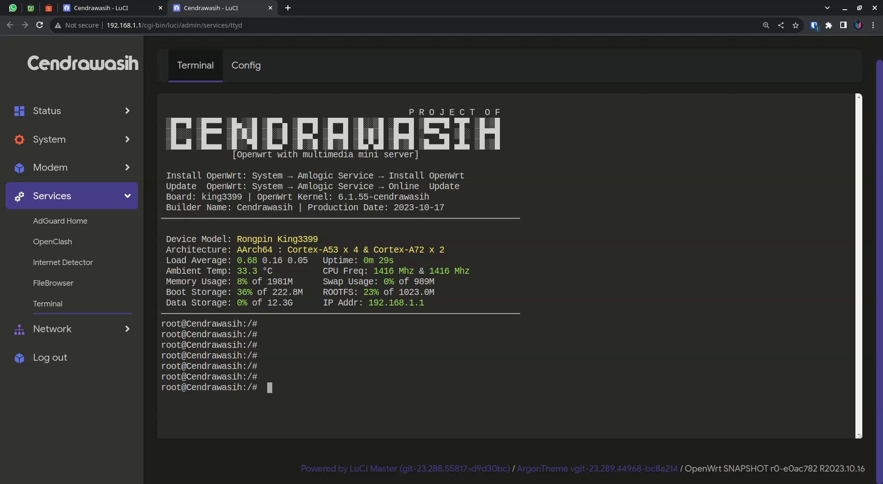
Run lsusb on the restarted router and highlight the Dell DW5821e entry on bus 008.
key(BackSpace)
key(BackSpace)
text(lsusb)
key(Return)
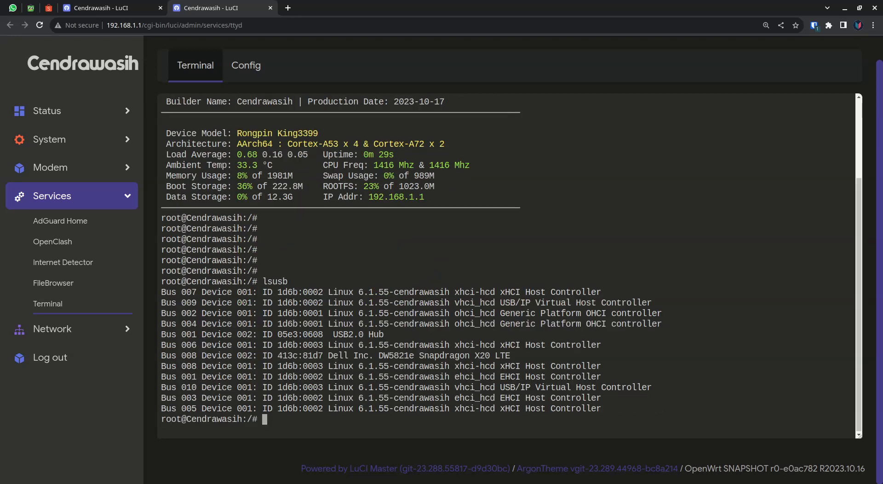
triple_click(351, 355)
text(c)
key(BackSpace)
Run dmesg and highlight the kernel messages for the usb 1-1 device and its hub near the end of the log.
key(Return)
key(Return)
key(Return)
key(Return)
key(Return)
key(Return)
text(dmesg)
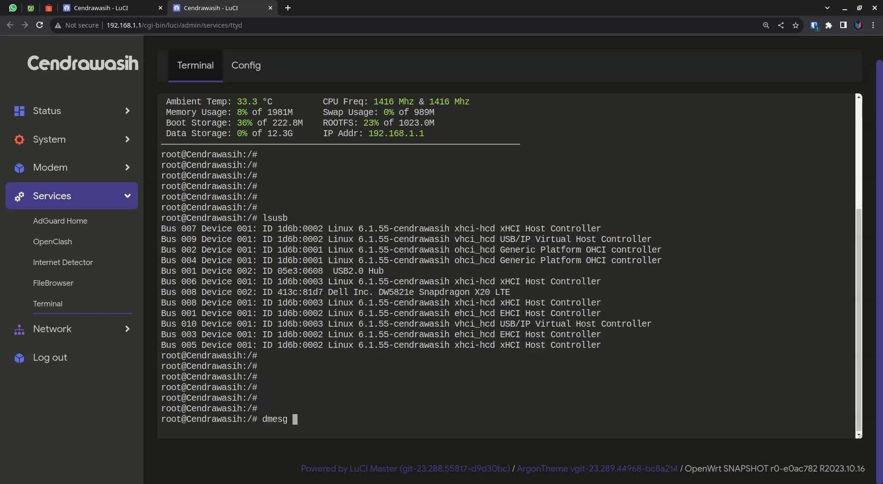
key(Return)
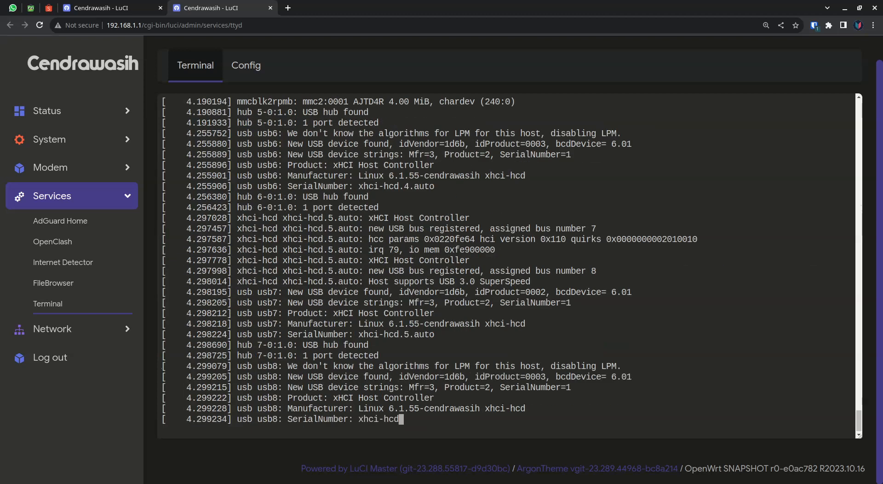
drag(388, 397, 161, 344)
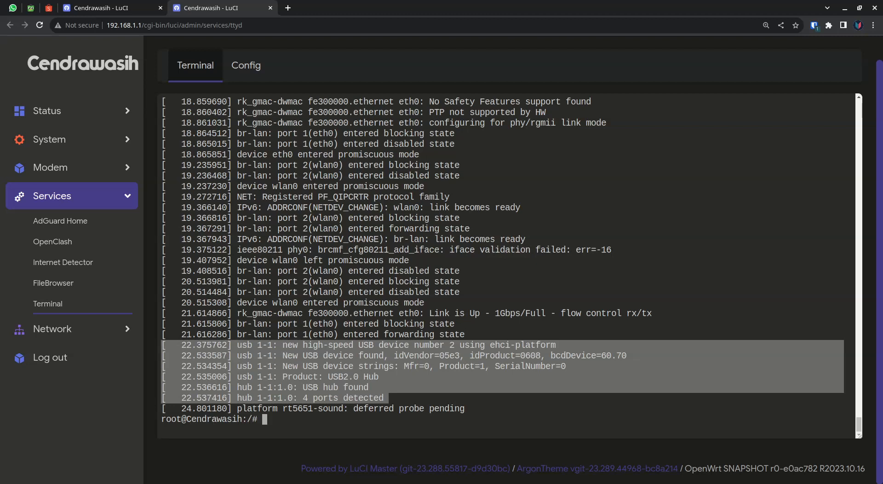
Add blank prompt lines below the kernel log and list the modems again with mmcli -L.
key(Return)
key(Return)
key(Return)
key(Return)
text(mmcli -L)
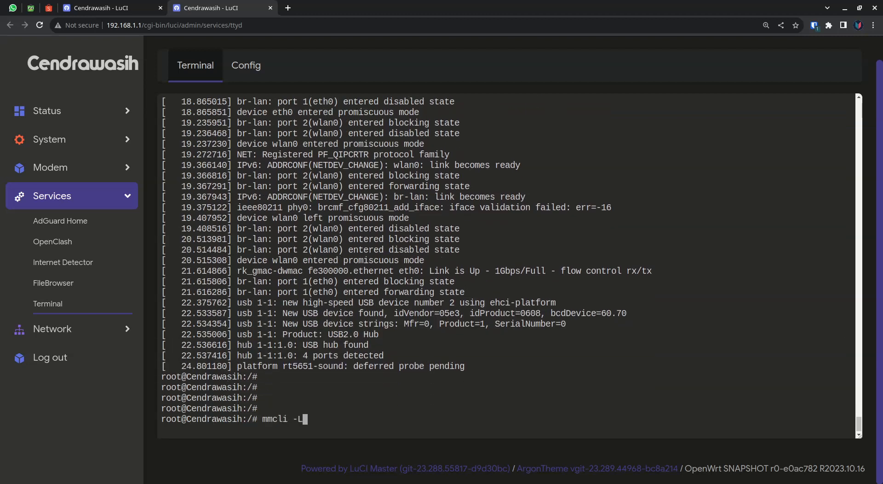
key(Return)
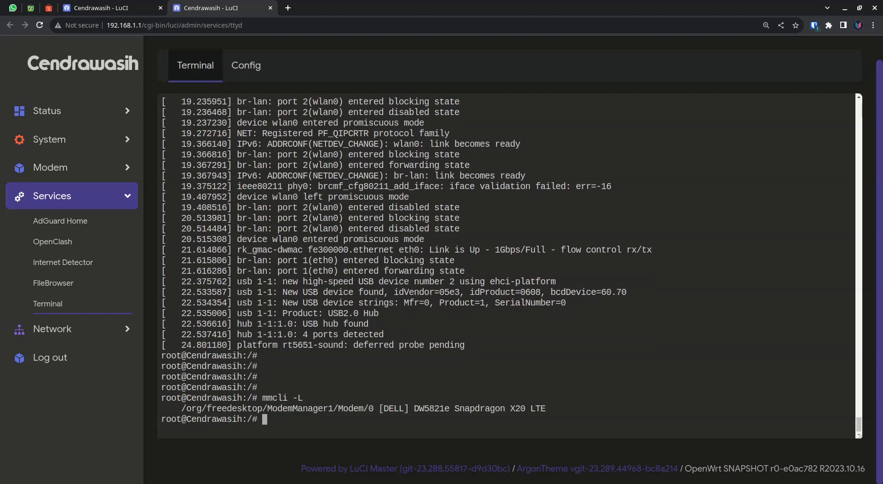
Highlight the modem's object path /org/freedesktop/ModemManager1/Modem/0 and its index in the mmcli output.
mouse_move(373, 409)
mouse_down()
mouse_move(327, 408)
mouse_move(359, 408)
mouse_up()
drag(359, 409, 182, 408)
click(182, 408)
drag(333, 408, 267, 408)
double_click(276, 408)
click(276, 408)
drag(369, 408, 373, 408)
click(372, 408)
drag(181, 409, 373, 408)
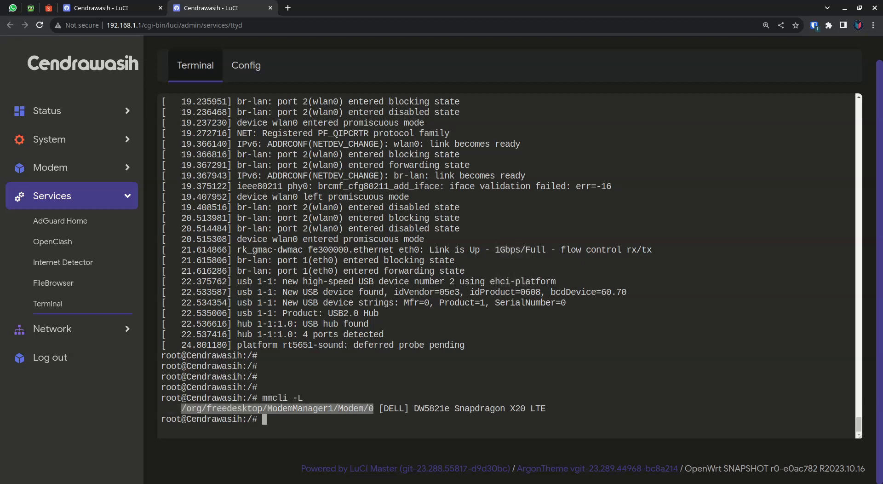
Display the details of modem 0 with mmcli -m 0 below some blank prompt lines.
key(Return)
key(Return)
key(Return)
key(Return)
key(Return)
key(Return)
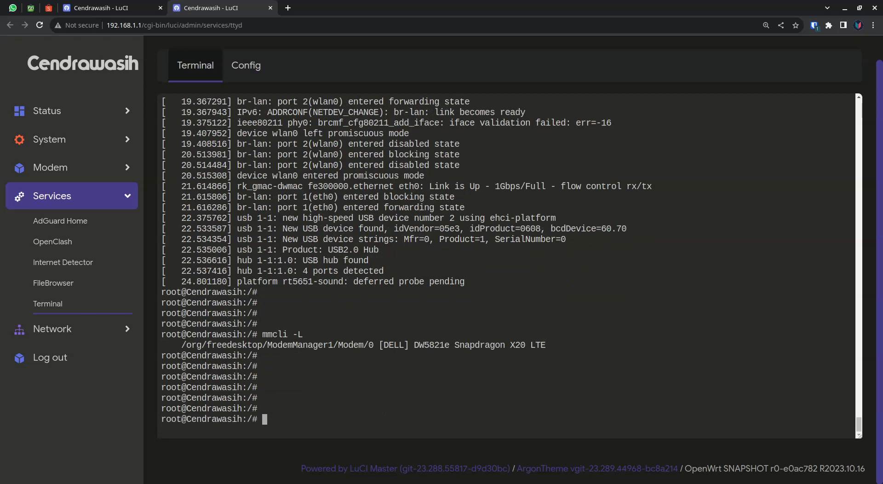
text(mmcli -m 0)
key(Return)
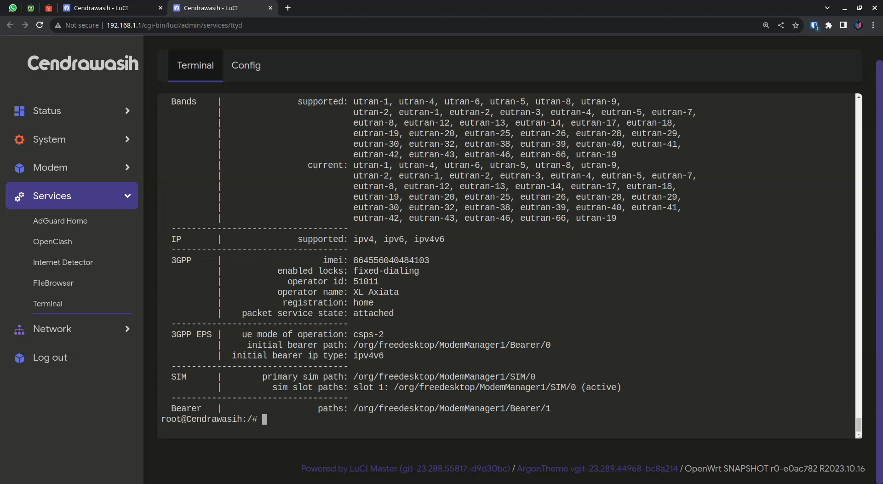
Review the modem details from the 3GPP section up to the status section, highlighting the IMEI and signal quality values.
scroll(505, 266, up, 1)
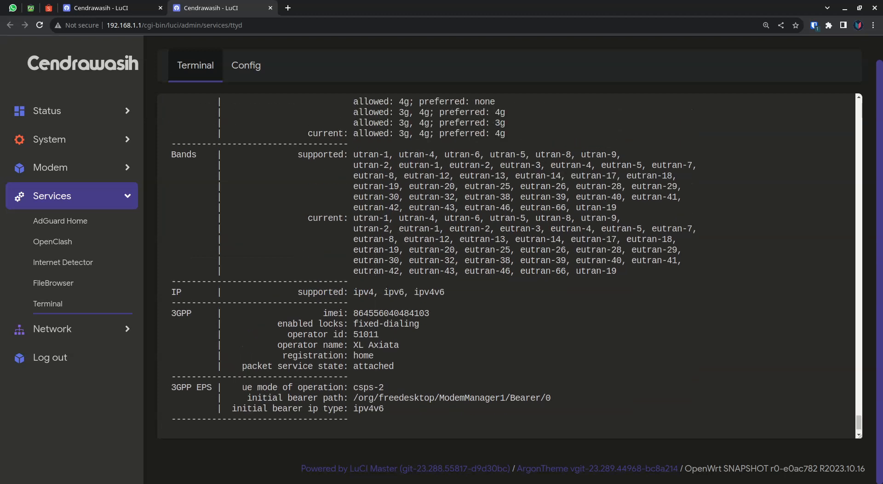
drag(353, 313, 429, 313)
scroll(429, 313, up, 3)
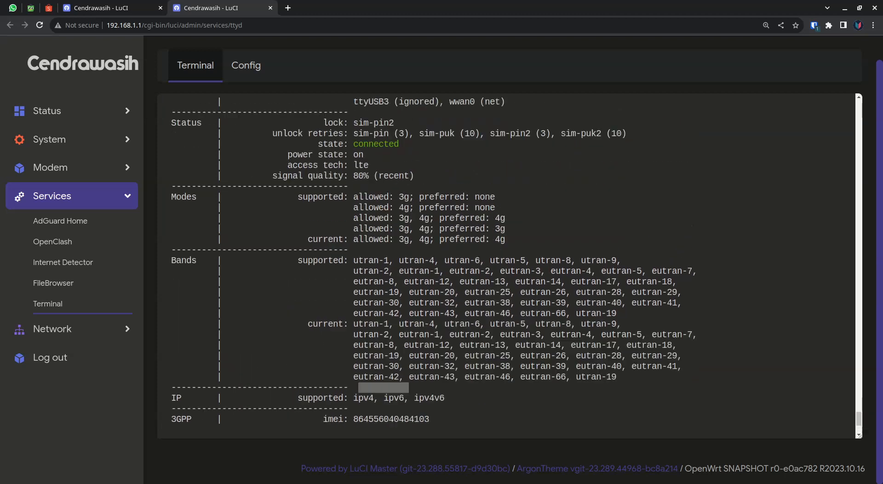
drag(368, 229, 358, 229)
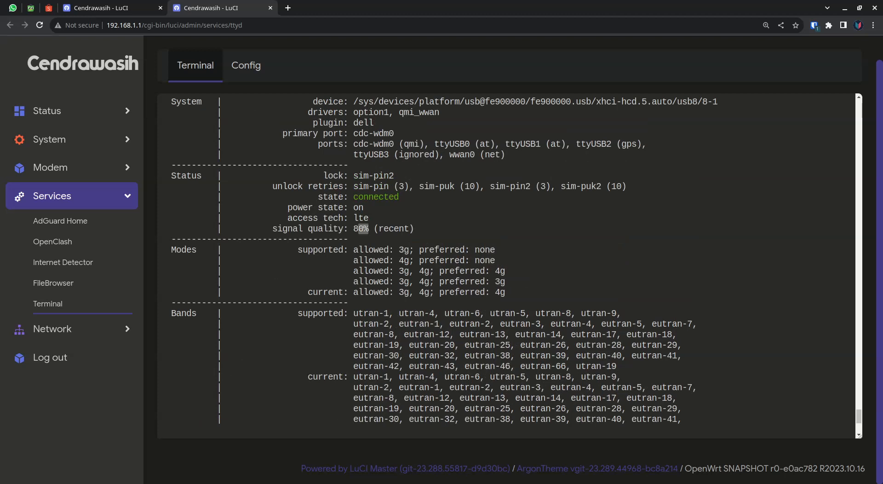
scroll(506, 262, down, 4)
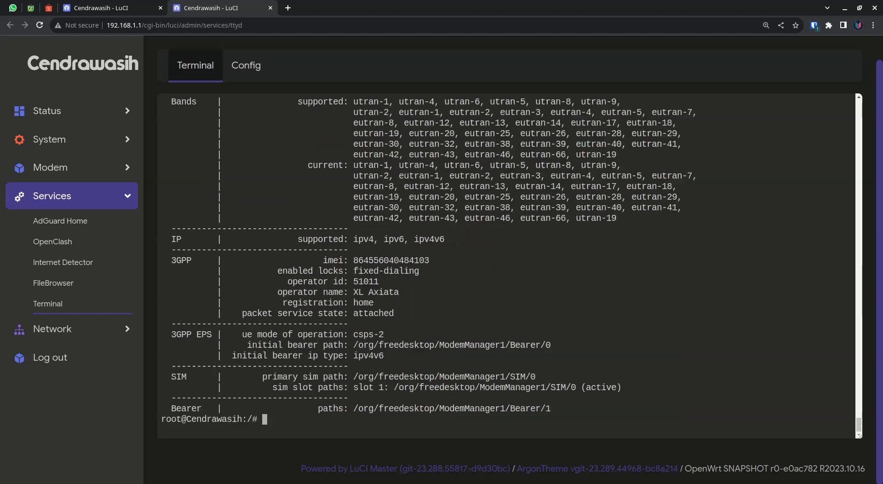
Clear the terminal screen.
key(ctrl+l)
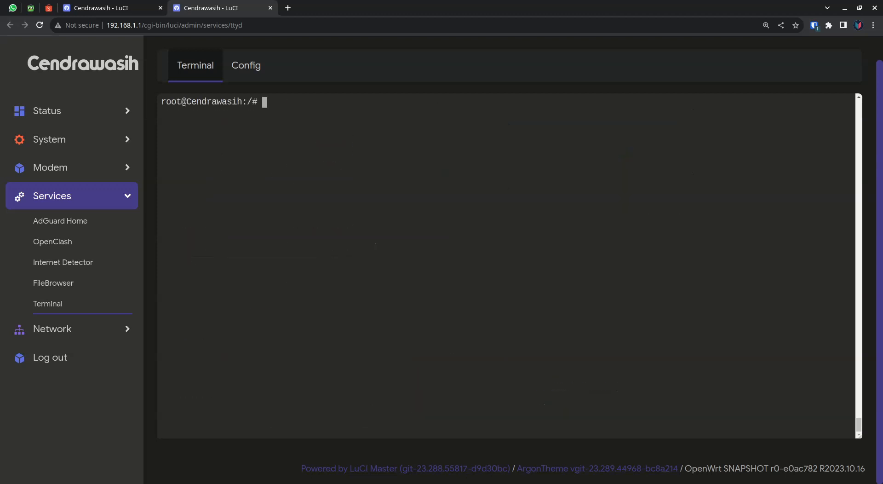
key(alt+Tab)
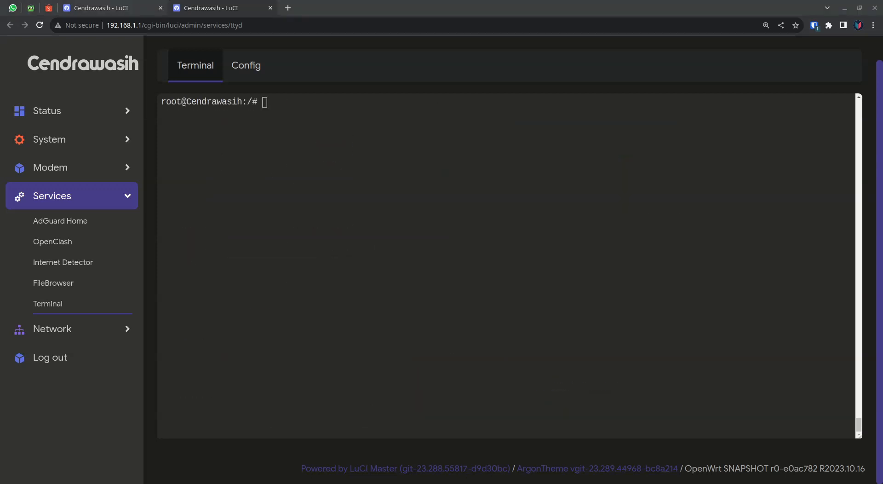
key(alt+Tab)
Switch to the other LuCI page with the expired session and log in again as root with the account password.
click(137, 9)
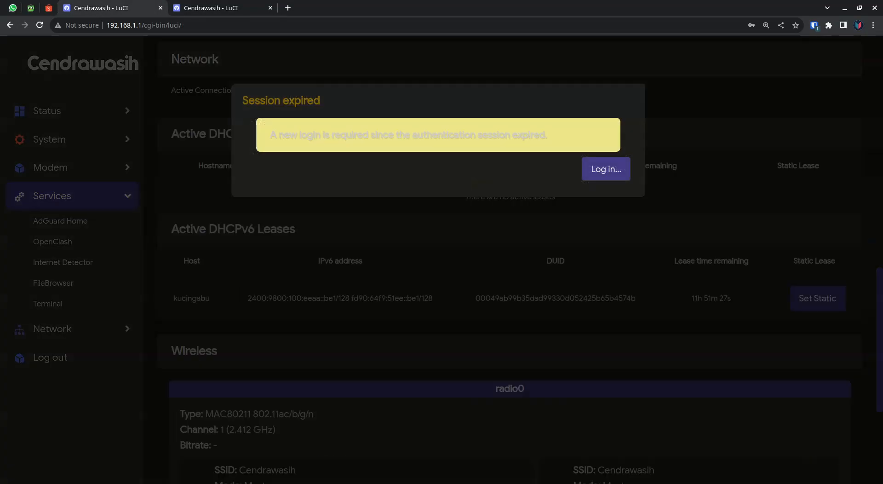
click(606, 169)
text(••••)
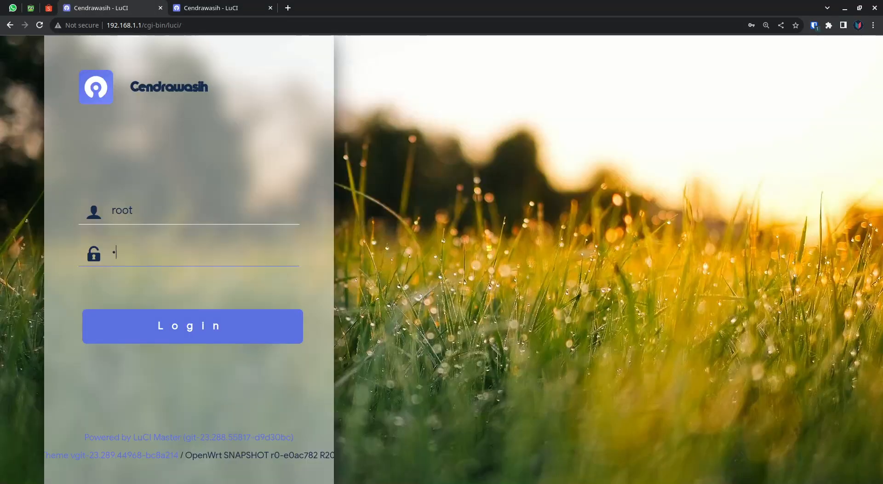
text(••••)
key(Return)
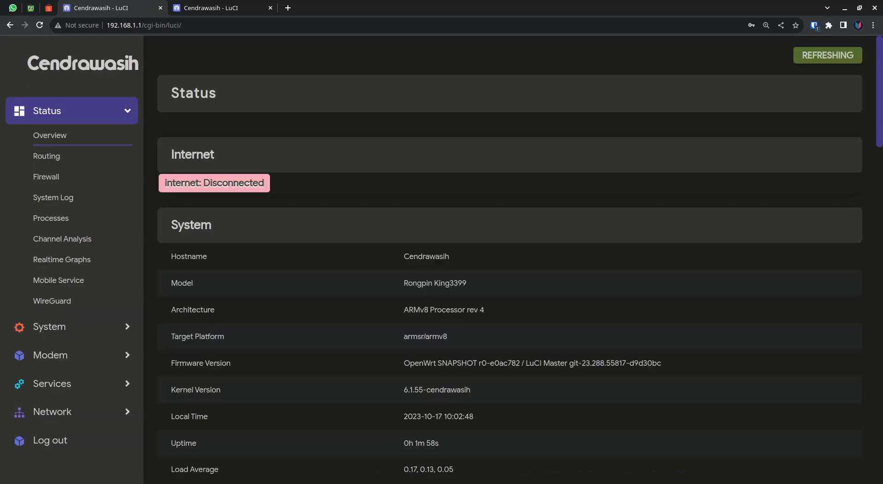
Delete the existing modem interface from the router's network interfaces and apply the change.
scroll(510, 257, down, 8)
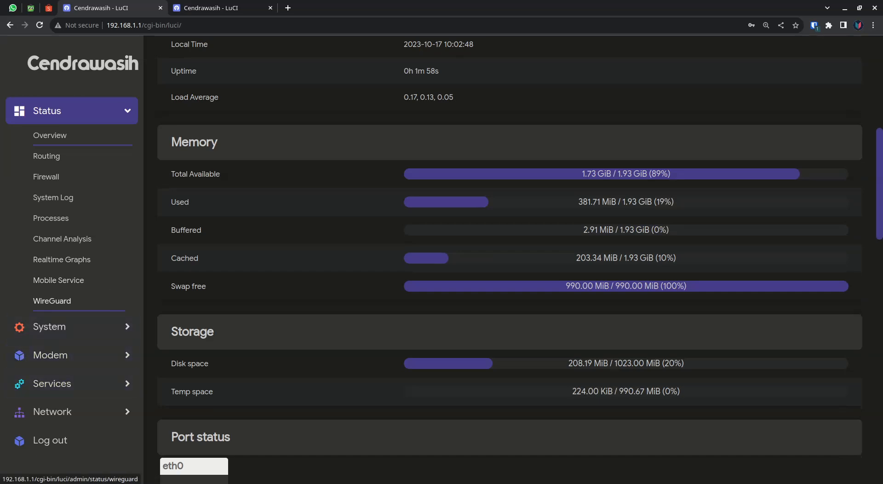
click(52, 411)
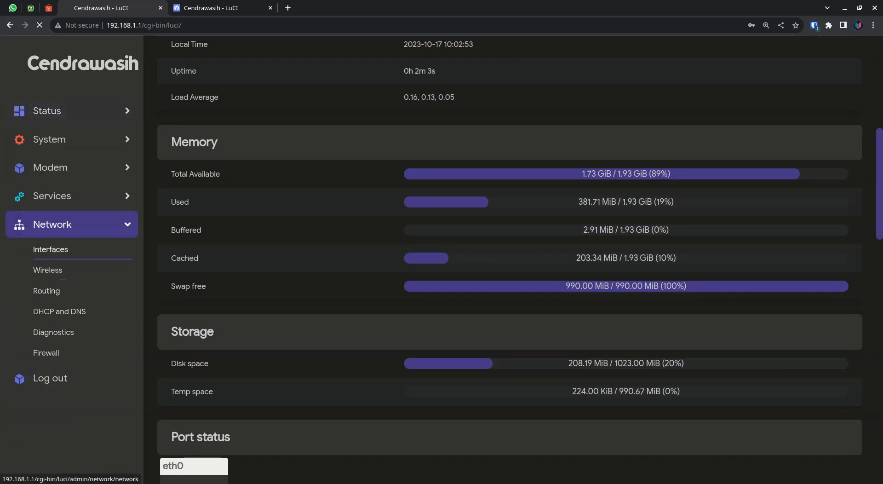
click(51, 249)
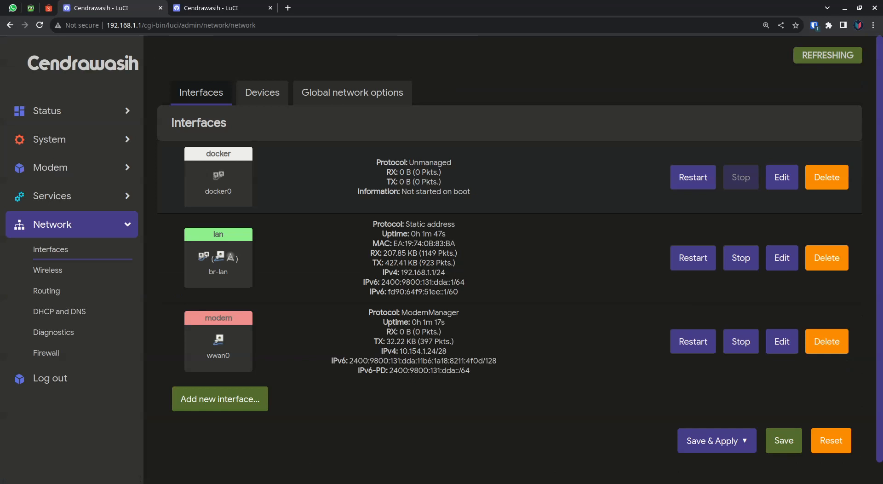
click(826, 341)
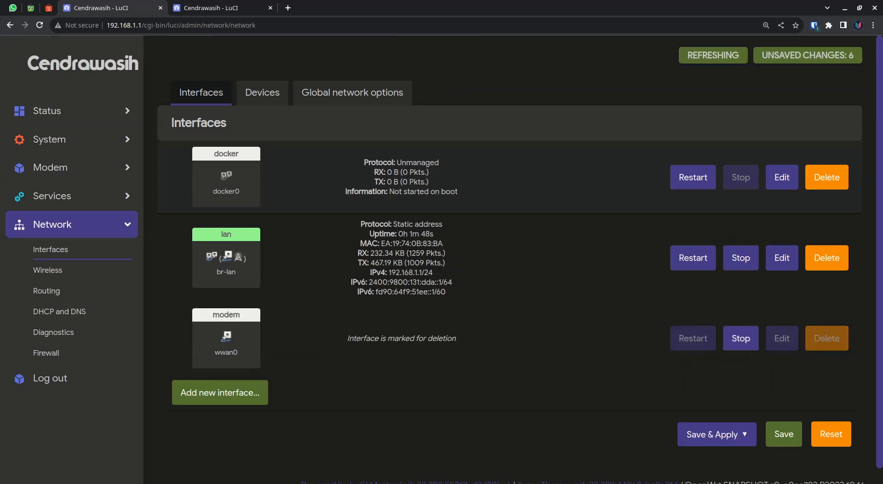
click(711, 434)
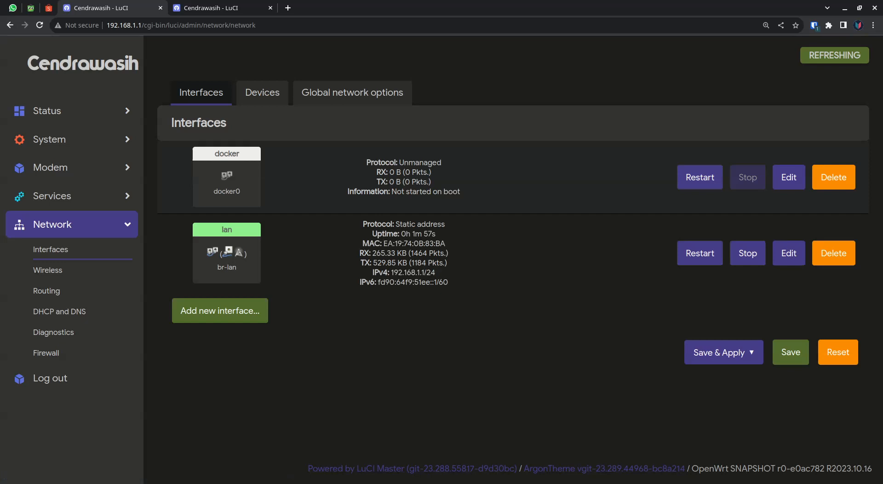
Create a new interface named modem with the ModemManager protocol.
click(220, 311)
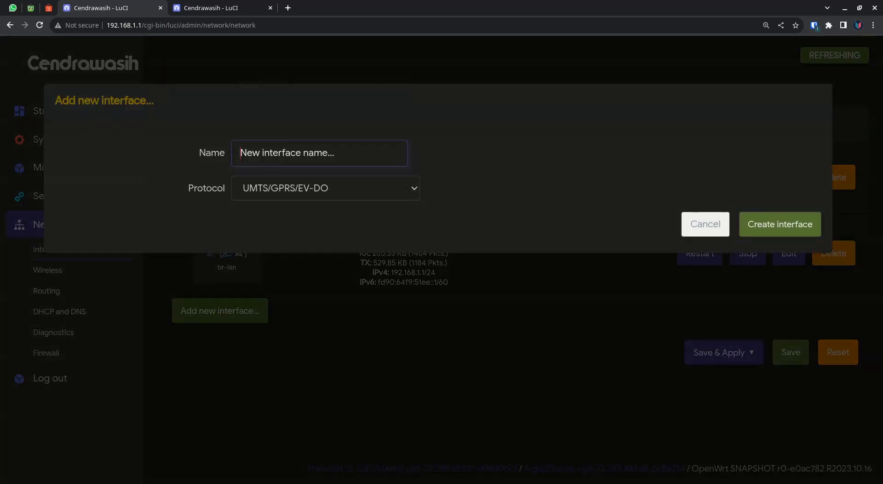
text(modem)
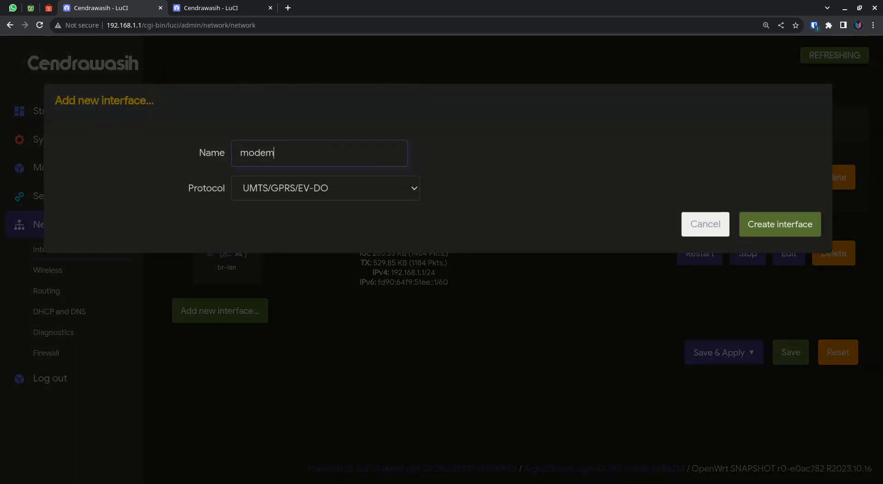
key(Tab)
key(m)
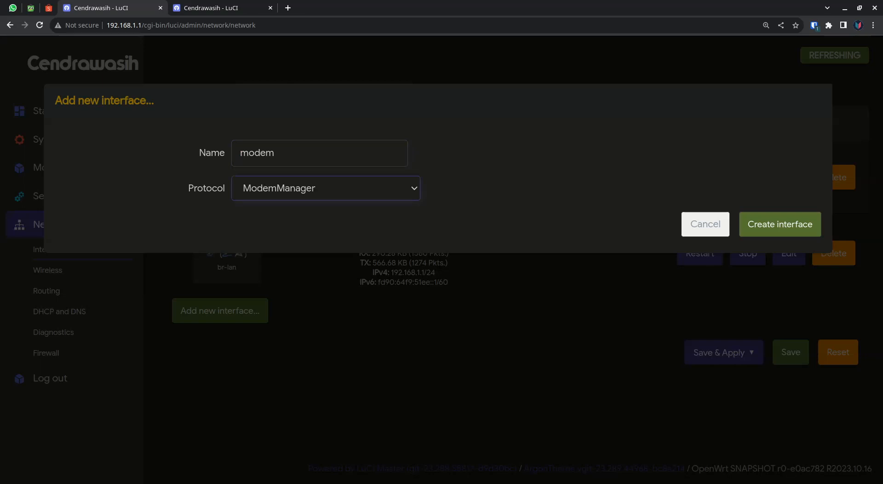
key(Return)
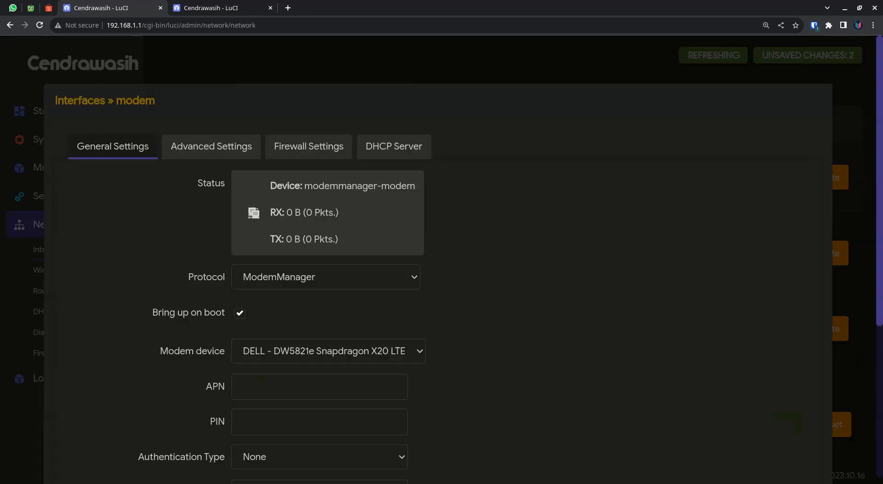
Set the modem interface's APN to internet and its signal refresh rate to 5 seconds.
scroll(437, 276, down, 3)
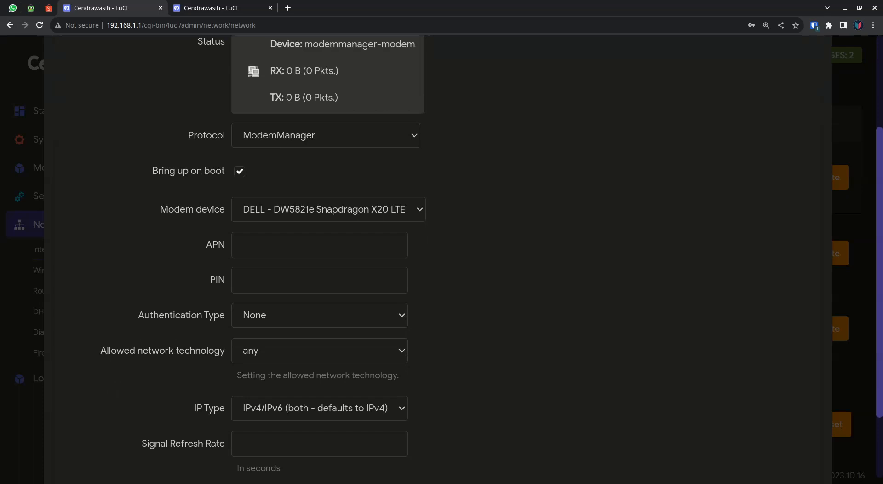
click(319, 245)
text(internet)
click(240, 443)
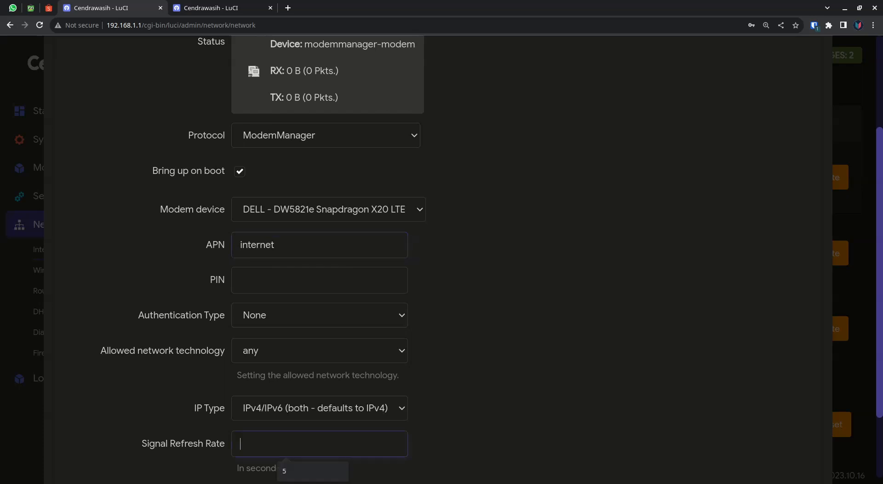
text(5)
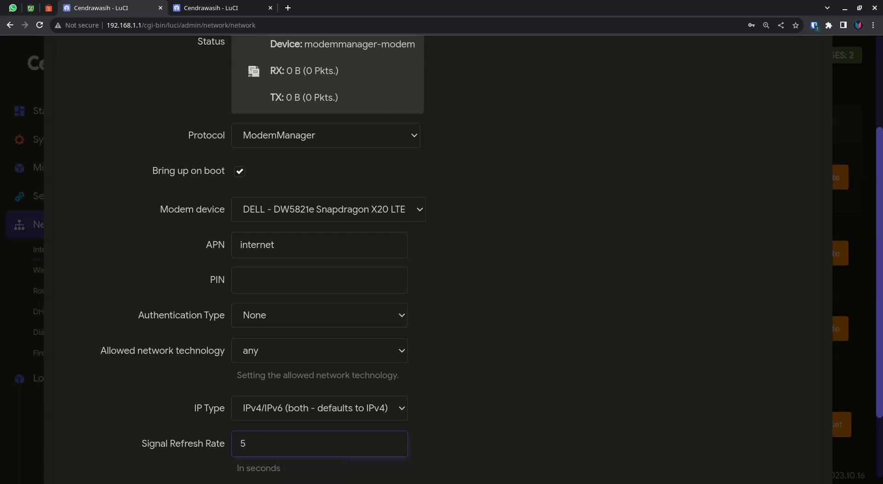
scroll(436, 258, down, 2)
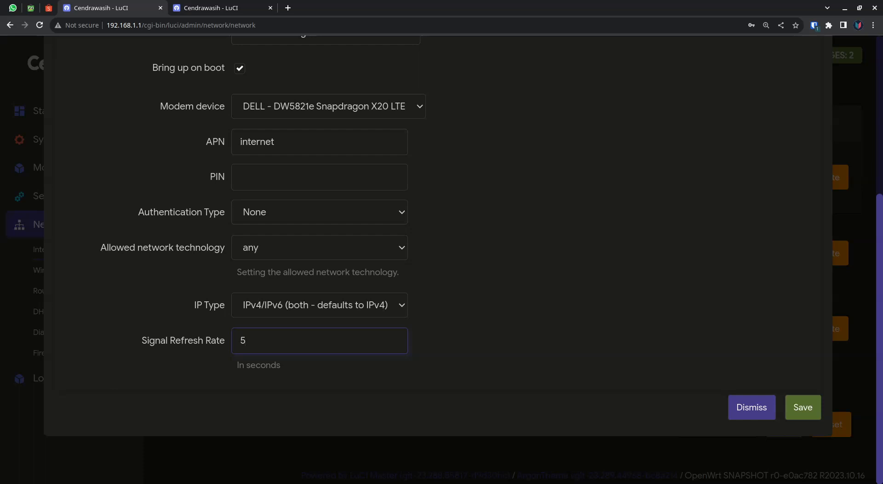
key(BackSpace)
text(30)
key(BackSpace)
key(BackSpace)
text(5)
Switch to the LuCI terminal page, start minicom on /dev/ttyUSB0, and query and highlight the modem's identification details.
key(ctrl+Tab)
text(minicom )
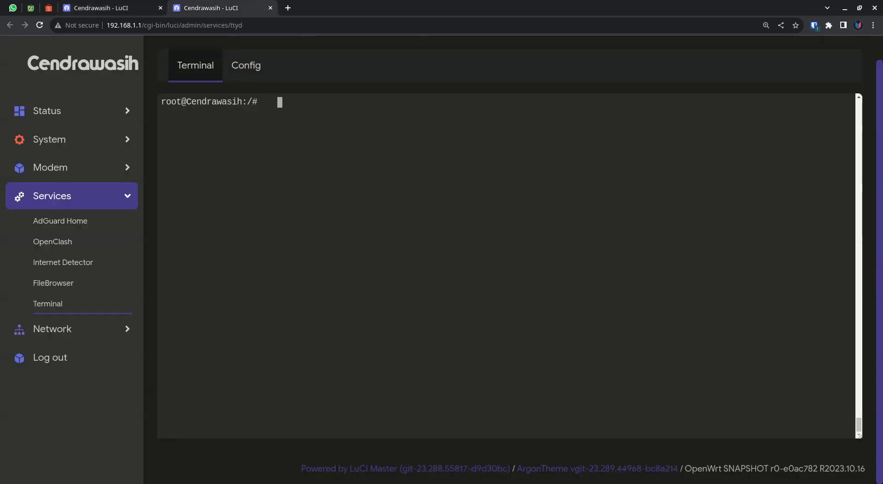
text(-D /dev)
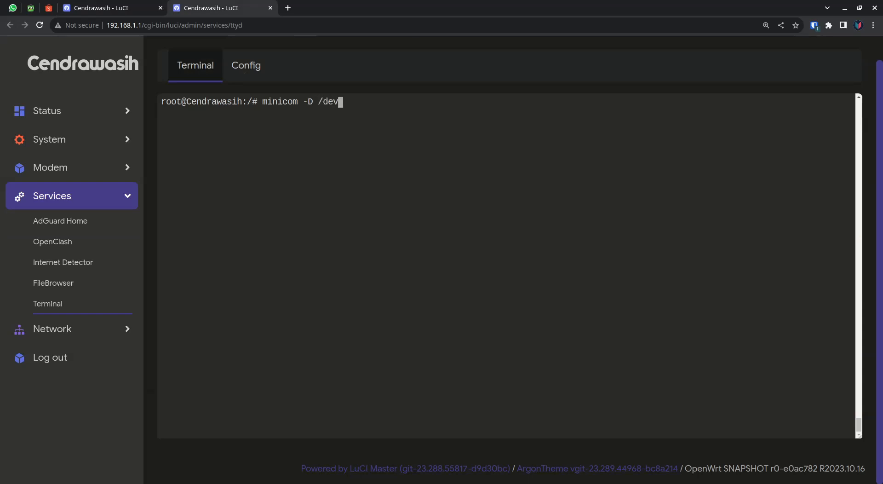
text(/ttyUS B0)
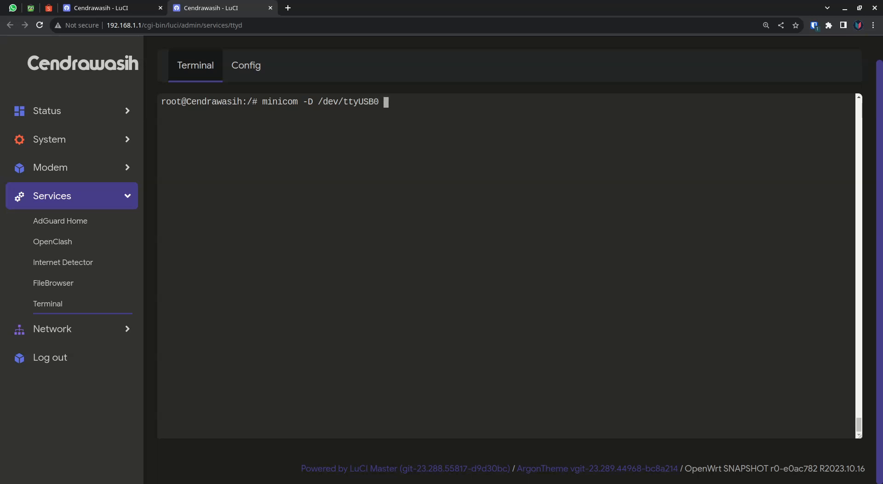
key(Return)
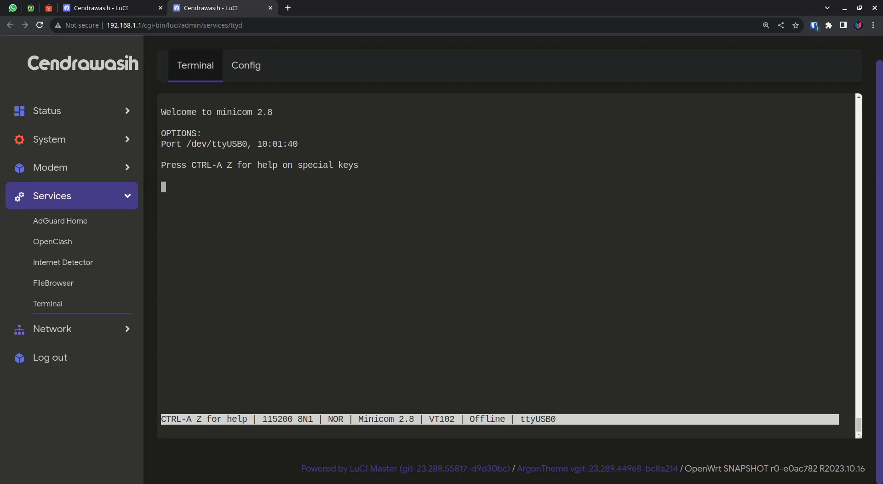
key(Return)
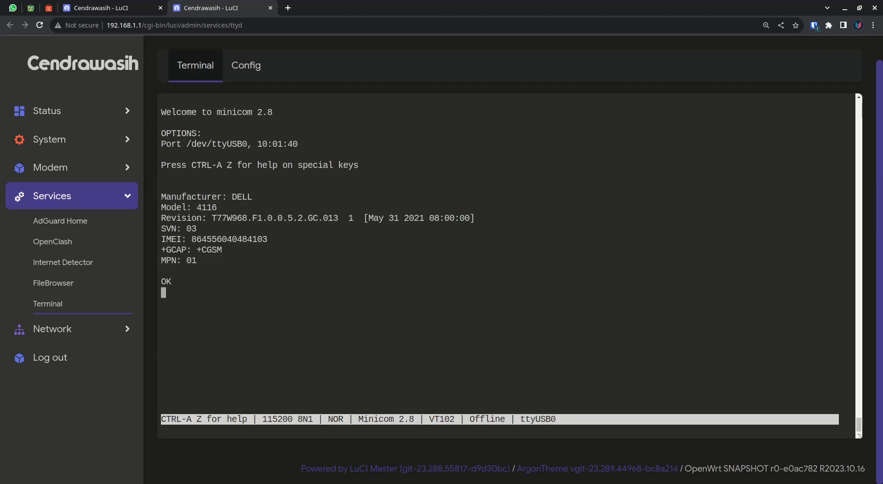
drag(216, 281, 162, 111)
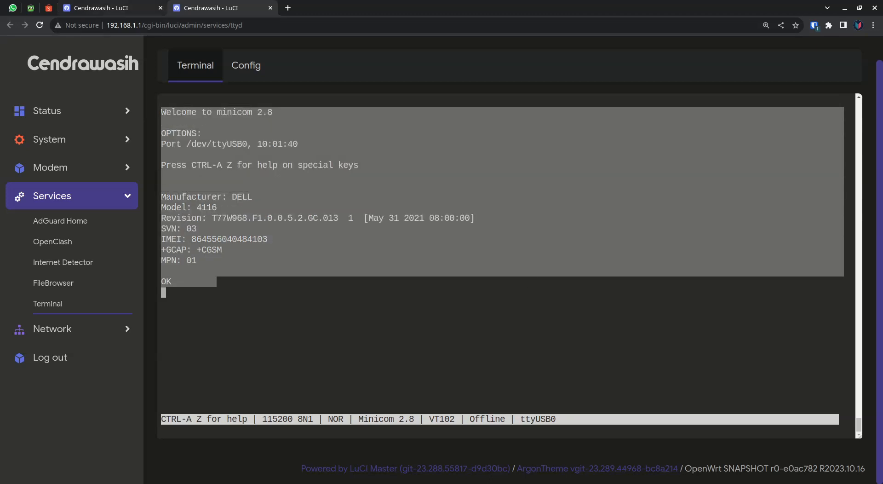
Return to the modem interface settings and assign the interface to the wan firewall zone.
click(123, 8)
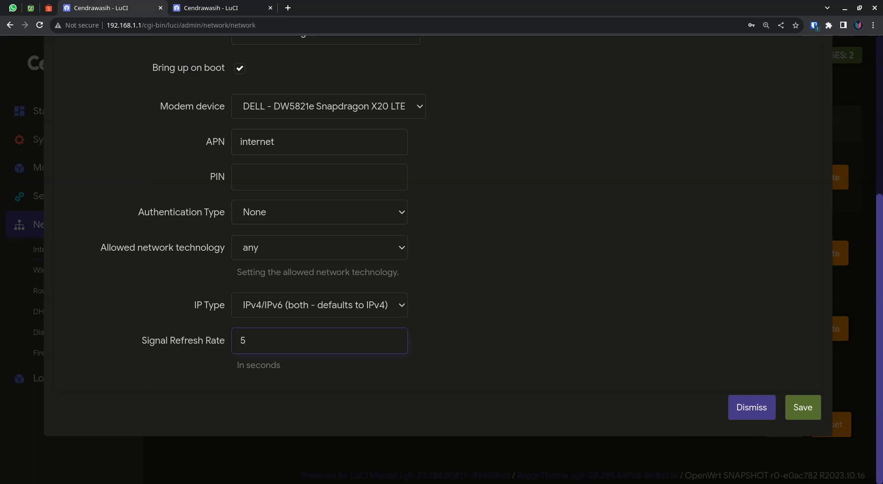
scroll(437, 257, up, 5)
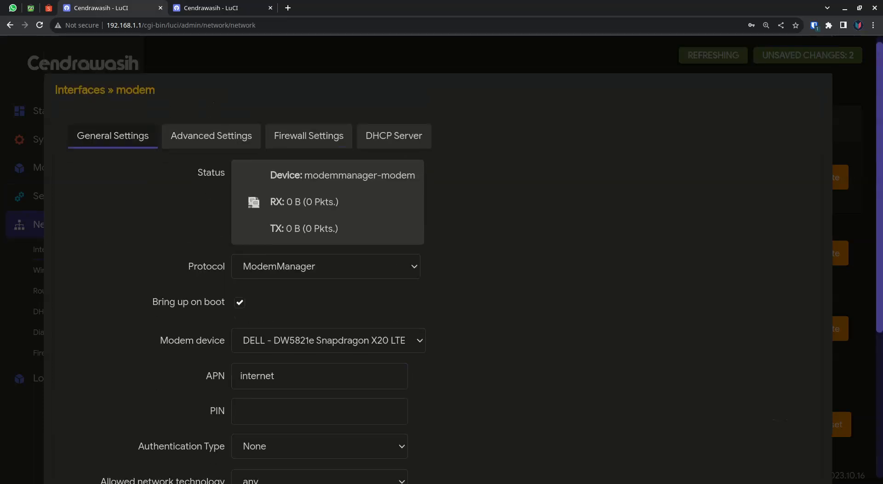
click(309, 136)
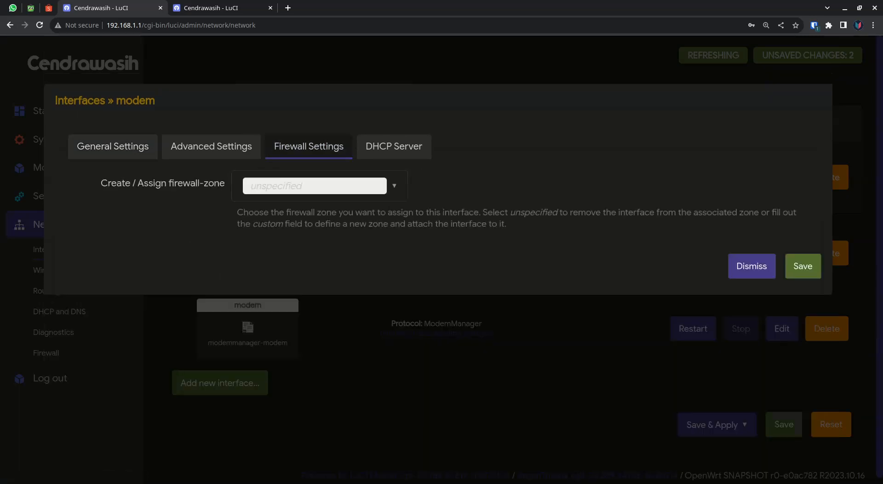
click(319, 185)
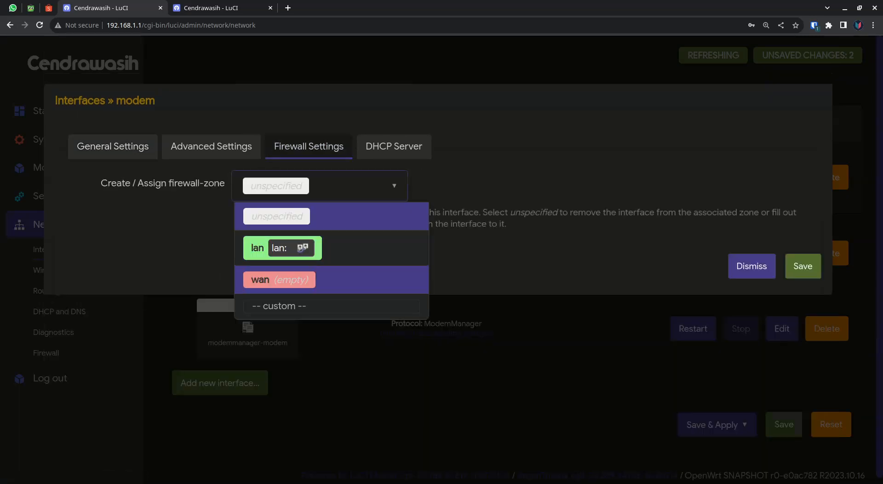
click(279, 280)
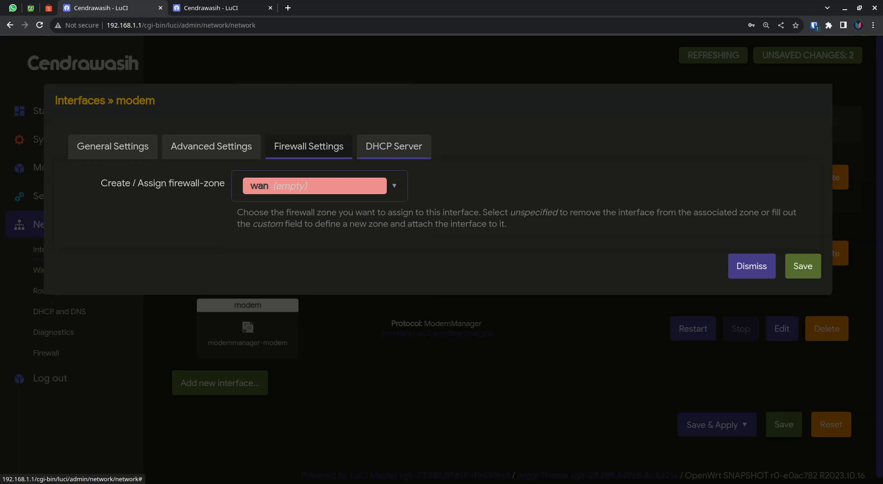
Change the modem interface's signal refresh rate to 30 seconds in its general settings.
click(113, 146)
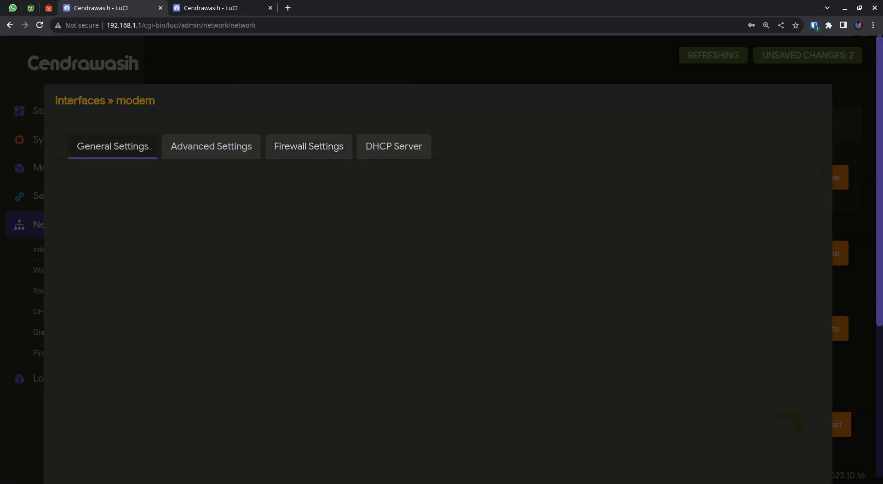
scroll(436, 275, down, 4)
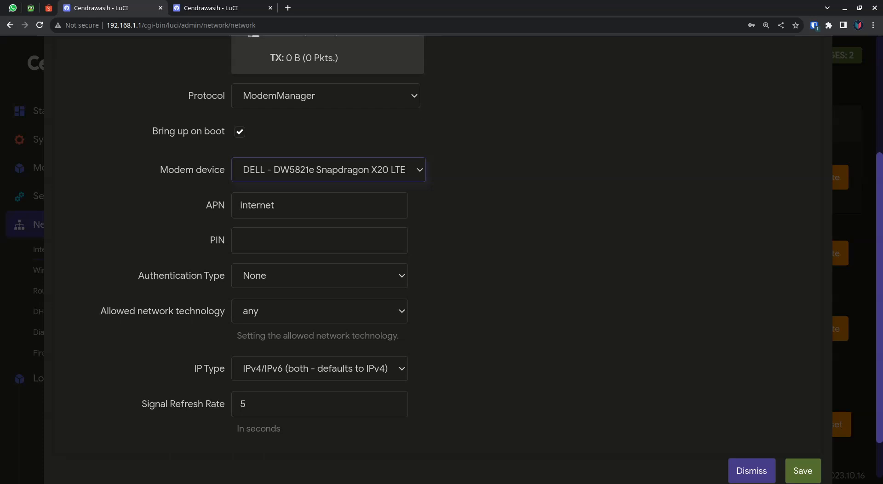
scroll(437, 257, down, 2)
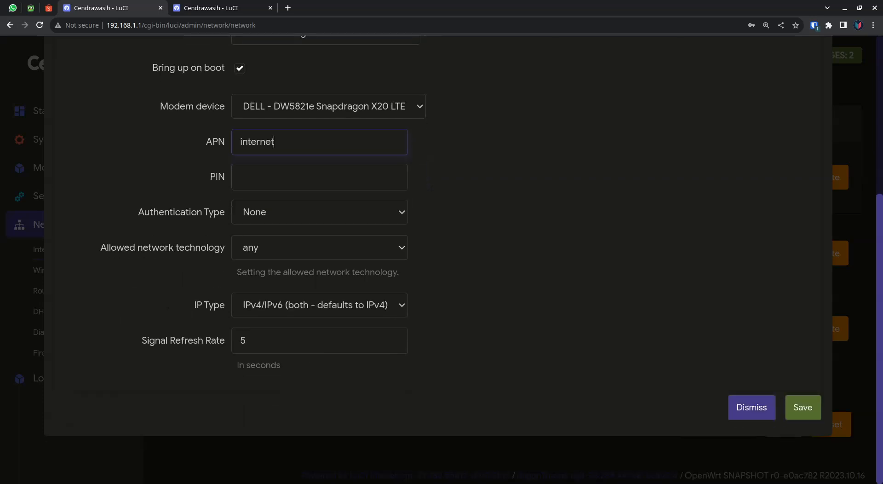
key(BackSpace)
text(30)
scroll(436, 257, up, 5)
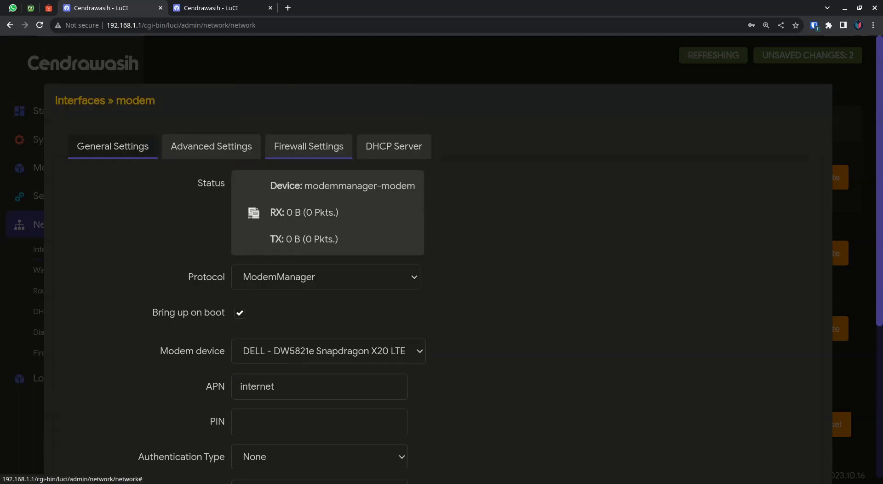
Check the assigned firewall zone, then save the modem interface and apply the pending configuration changes.
click(309, 146)
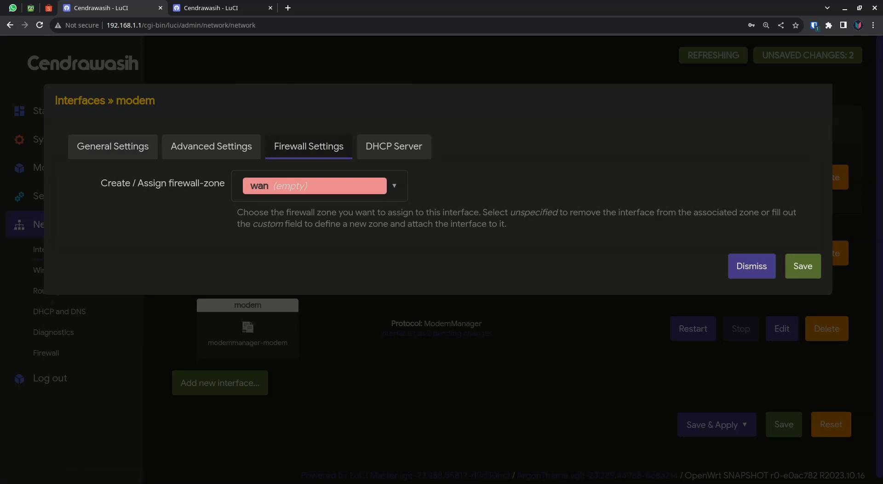
click(799, 266)
click(711, 424)
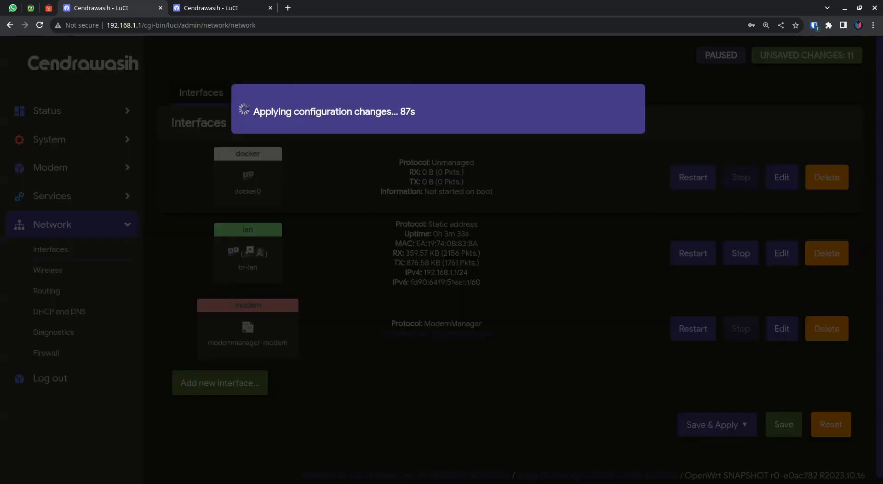
Go back to the LuCI terminal page and exit the minicom session.
click(244, 8)
click(411, 229)
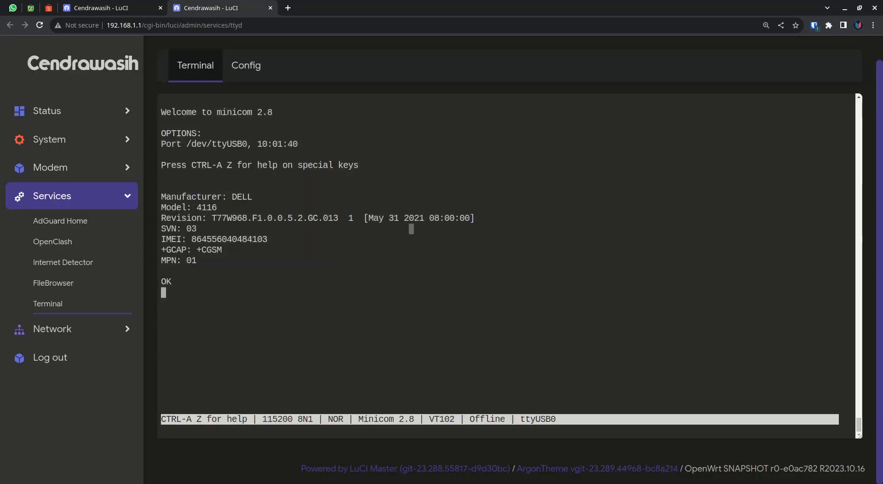
key(ctrl+a)
key(x)
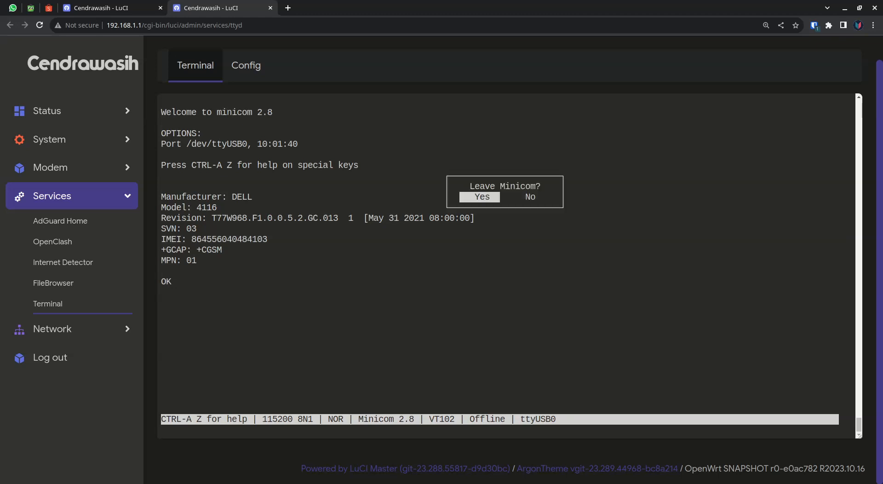
key(Return)
Display the details of modem 0 with mmcli -m 0 and review its general, hardware, system and status sections.
text(m cli -L)
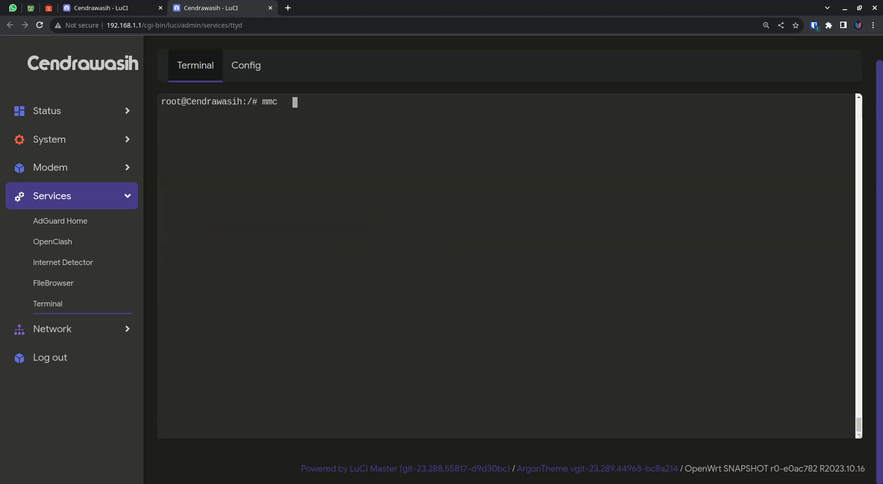
key(BackSpace)
text(m 0)
key(Return)
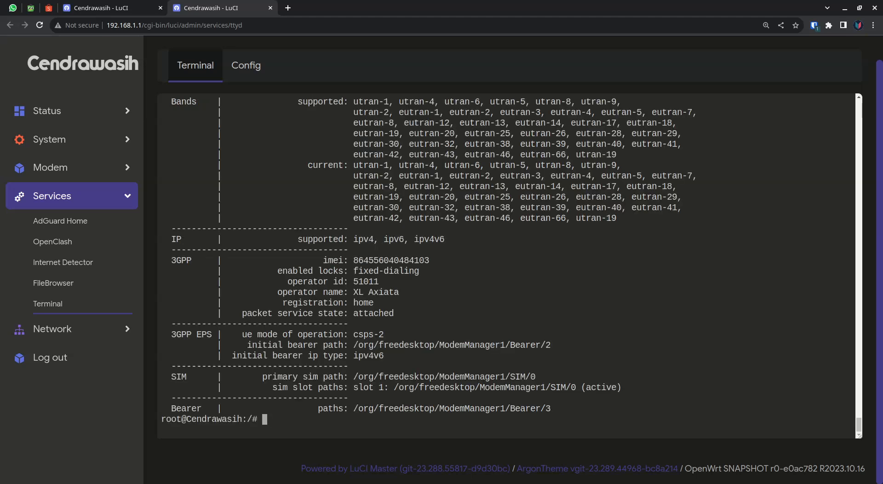
scroll(506, 265, up, 10)
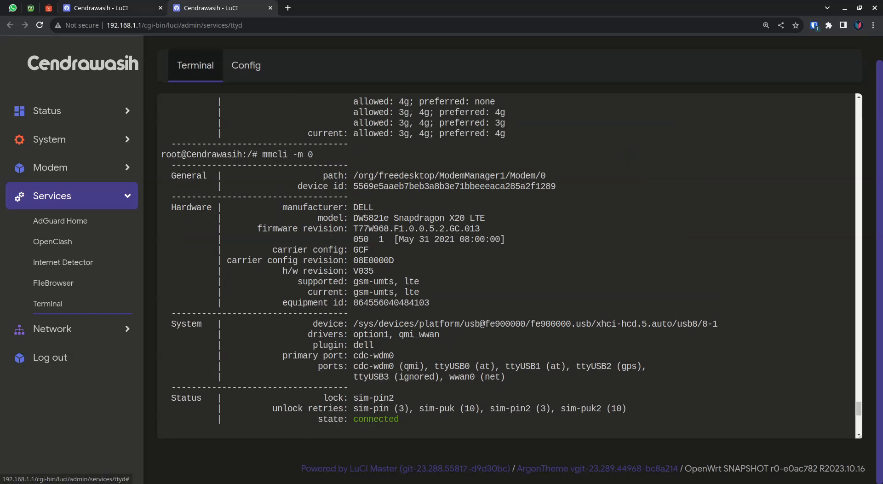
Return to the network Interfaces page and check the IPv4 address assigned to the modem interface.
click(89, 7)
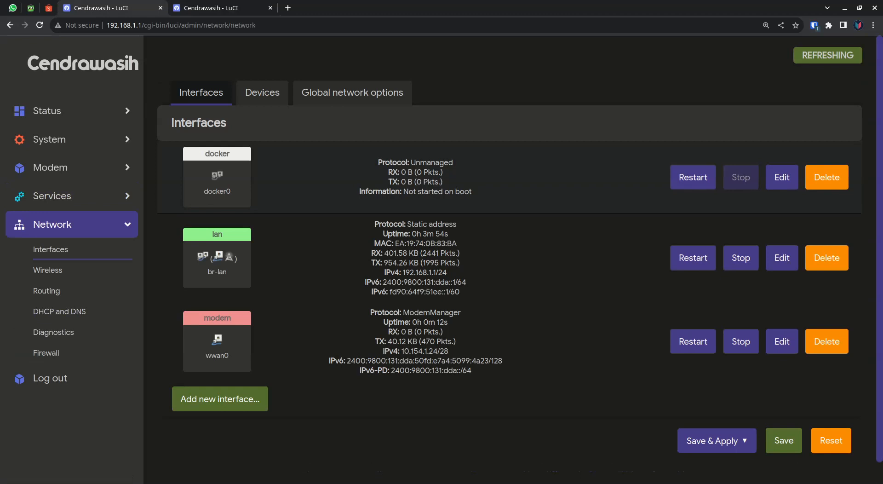
drag(383, 352, 449, 351)
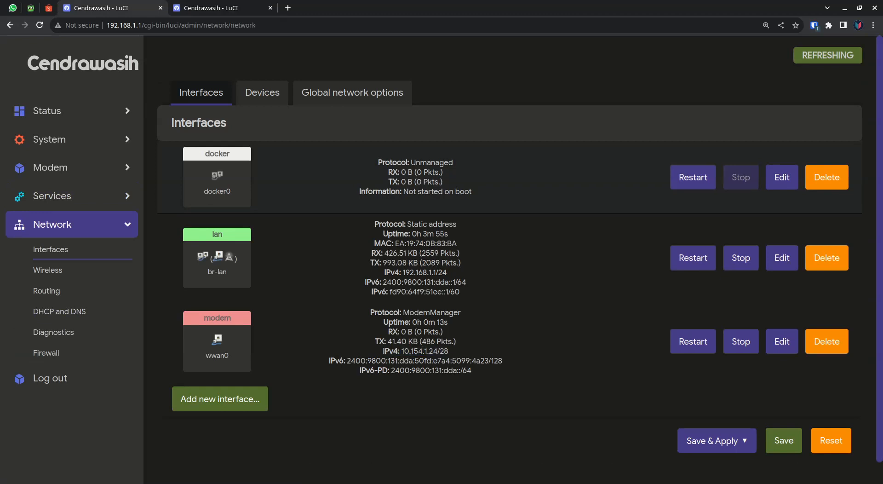
triple_click(416, 351)
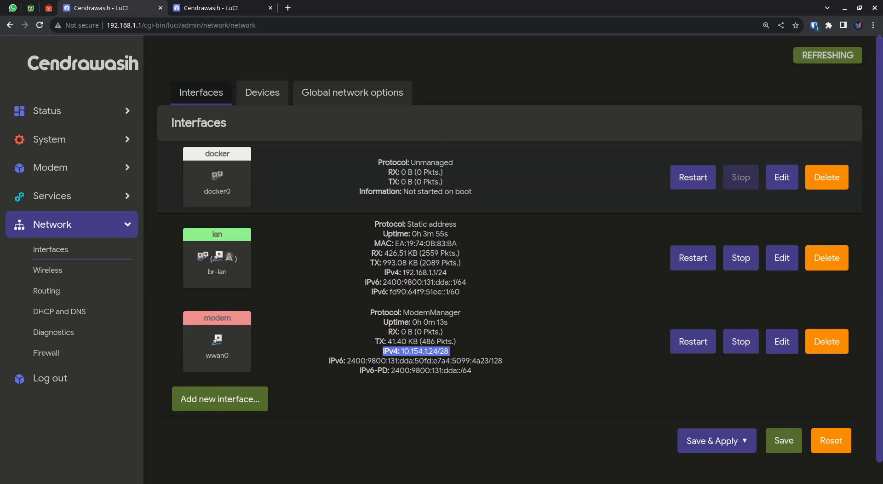
Review the lan interface's protocol, uptime, traffic counters and IPv4 and IPv6 addresses.
drag(381, 253, 454, 253)
drag(410, 273, 387, 282)
click(404, 282)
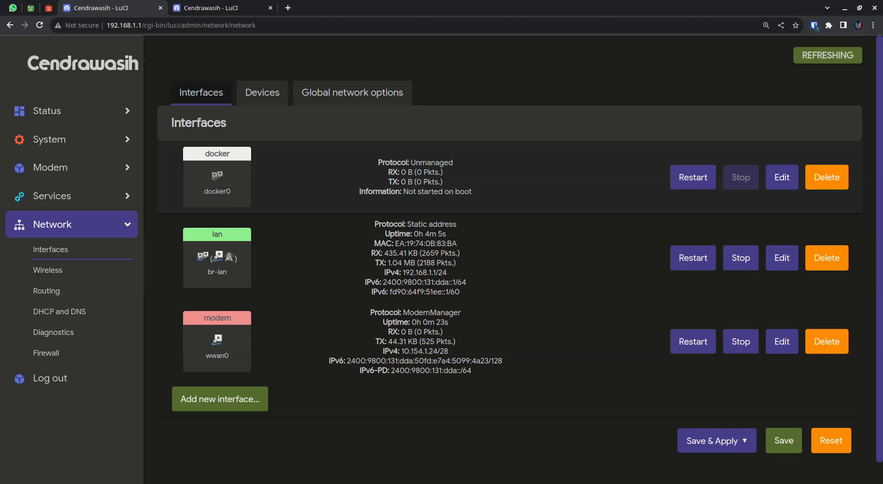
drag(399, 272, 375, 224)
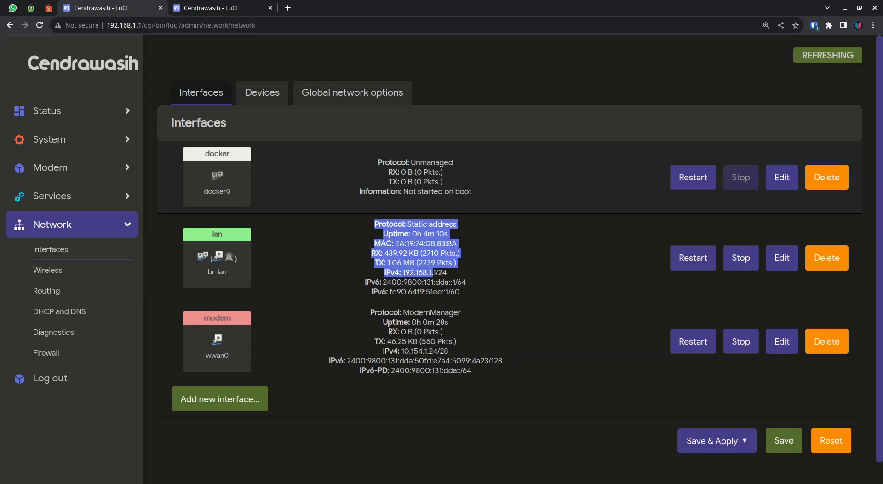
click(433, 272)
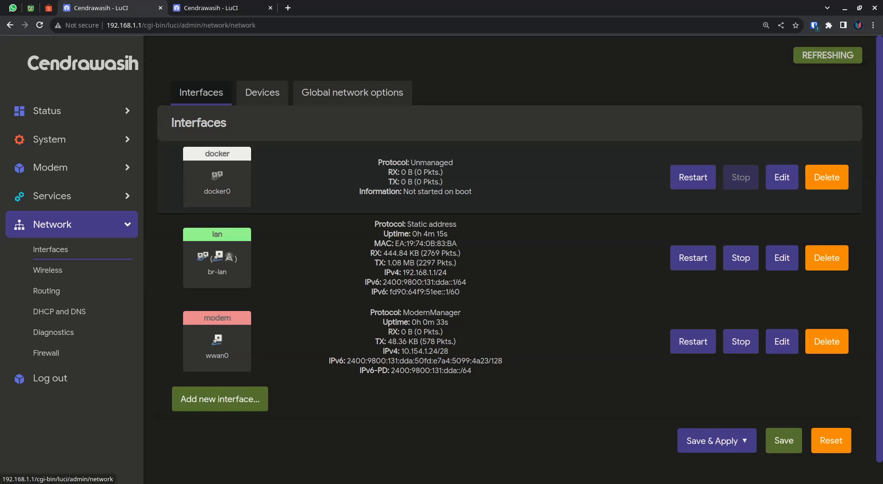
Review the modem interface's full status block, from its protocol down to its IPv6 prefix delegation.
drag(370, 312, 474, 371)
drag(369, 312, 474, 371)
click(474, 371)
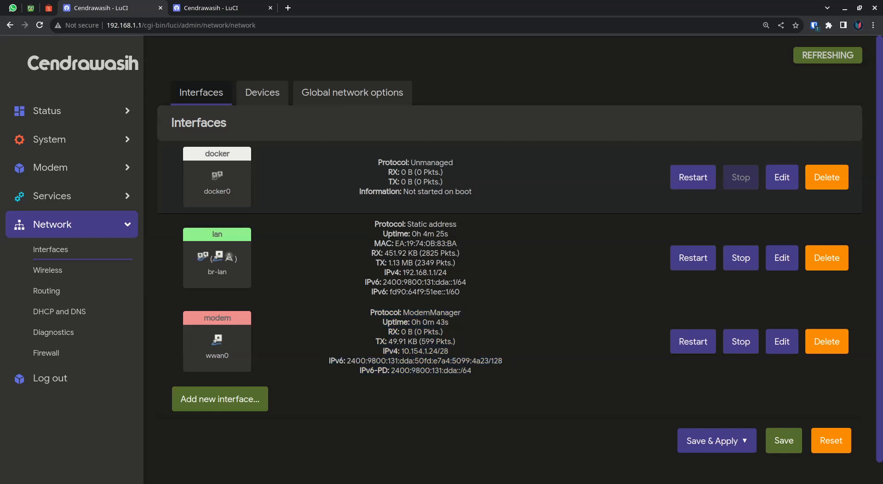
Restart the modem interface, then check its connection status and its IPv4 and IPv6 addresses.
click(692, 341)
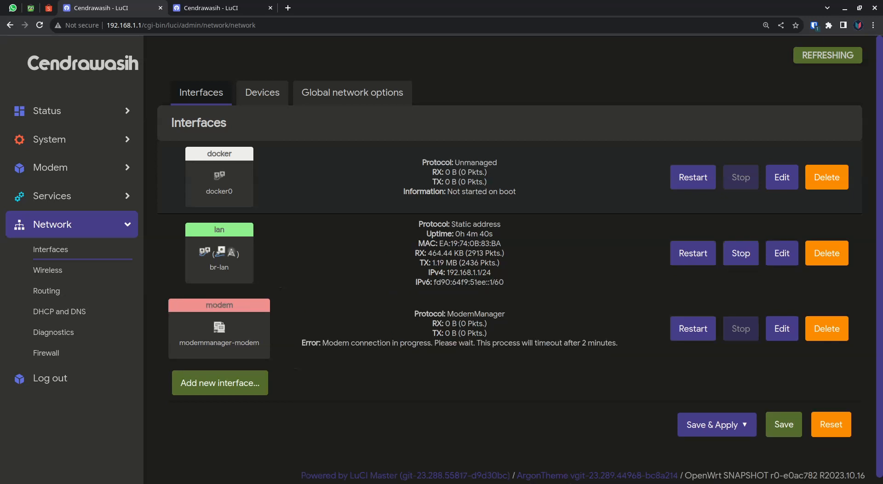
drag(322, 343, 618, 343)
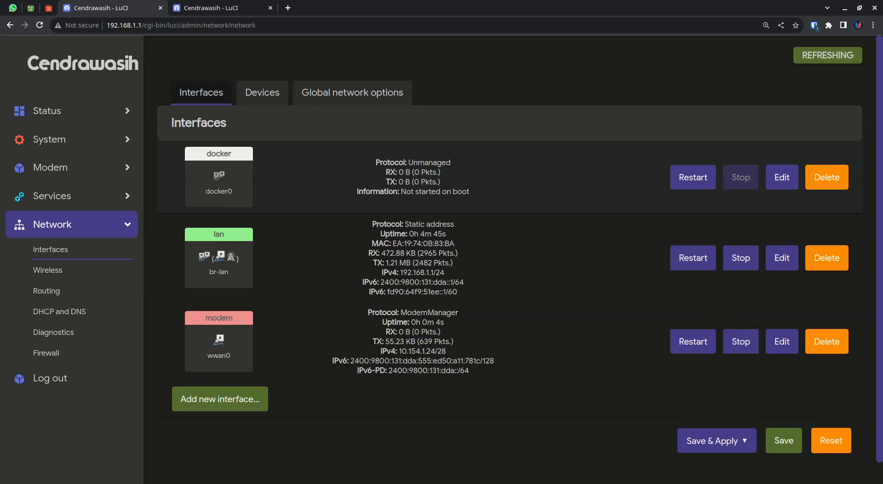
drag(380, 351, 416, 351)
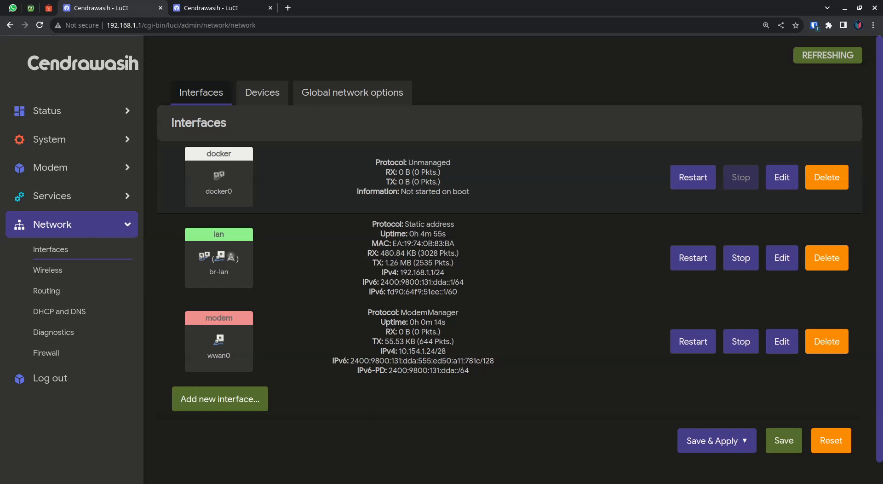
drag(351, 360, 495, 361)
click(495, 362)
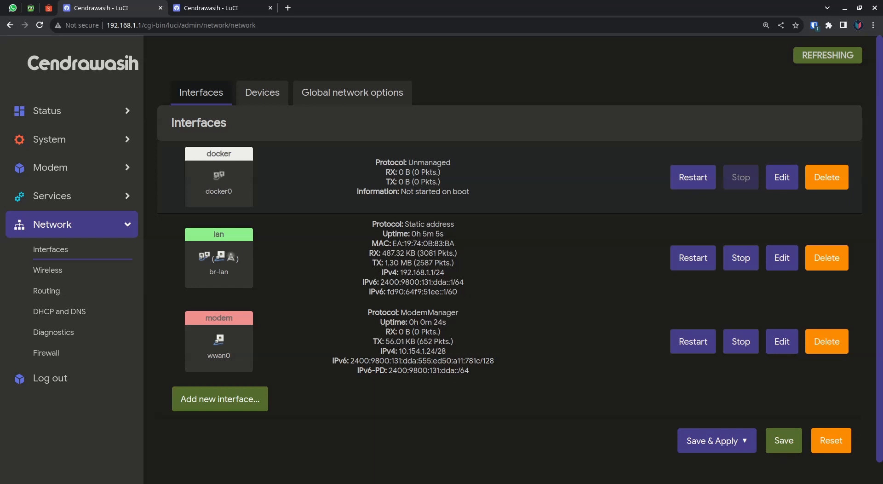
click(53, 224)
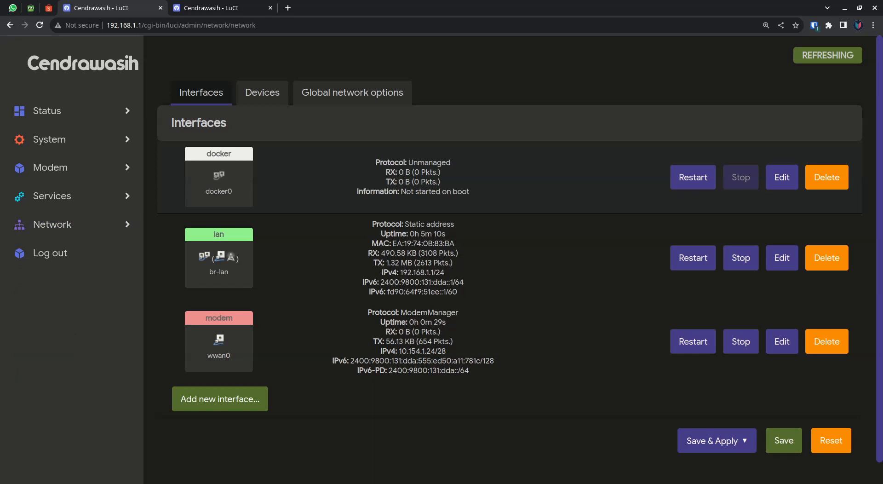
drag(367, 312, 486, 361)
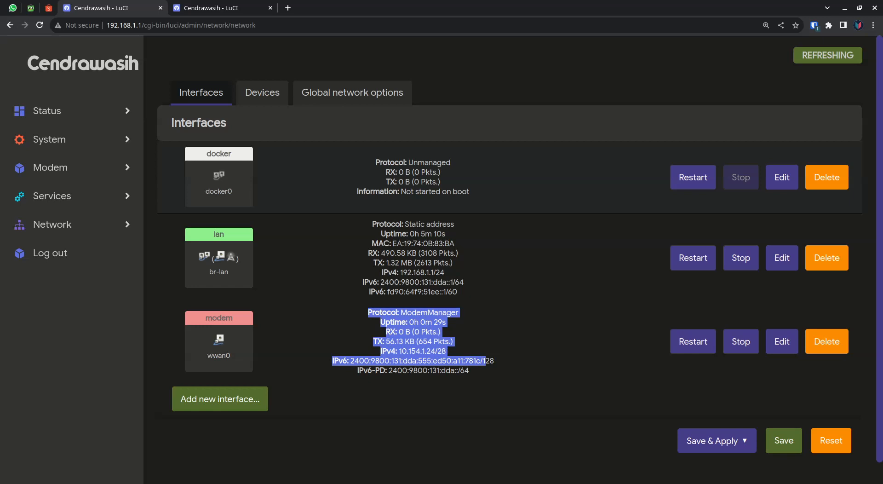
click(487, 361)
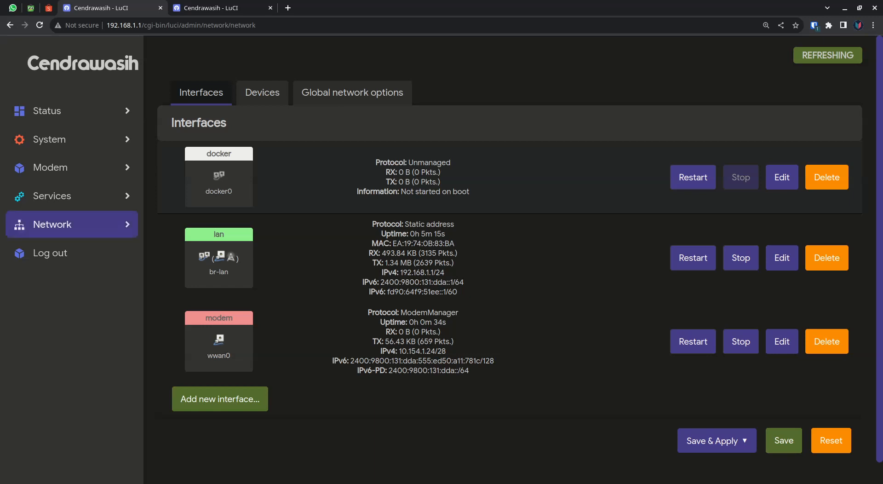
Open the OpenClash service's Config Manage page with its config file editor.
click(69, 196)
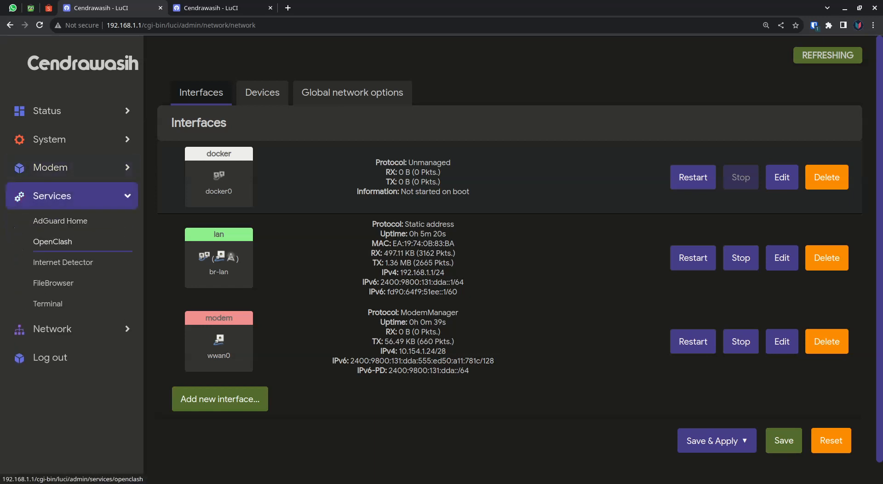
click(52, 242)
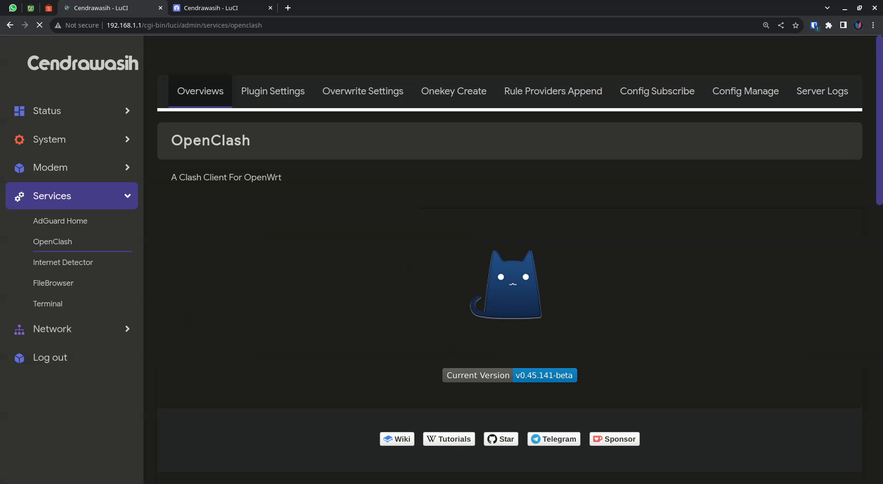
scroll(506, 275, down, 5)
scroll(509, 276, up, 5)
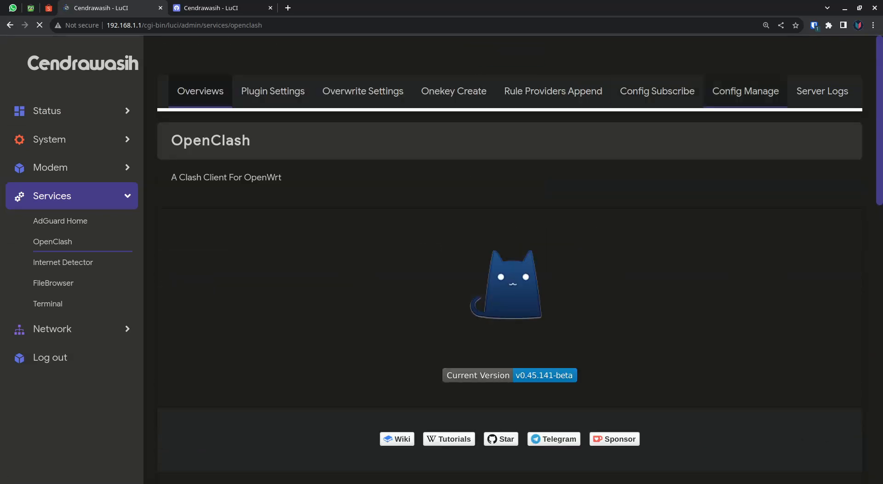
click(745, 91)
scroll(505, 276, down, 10)
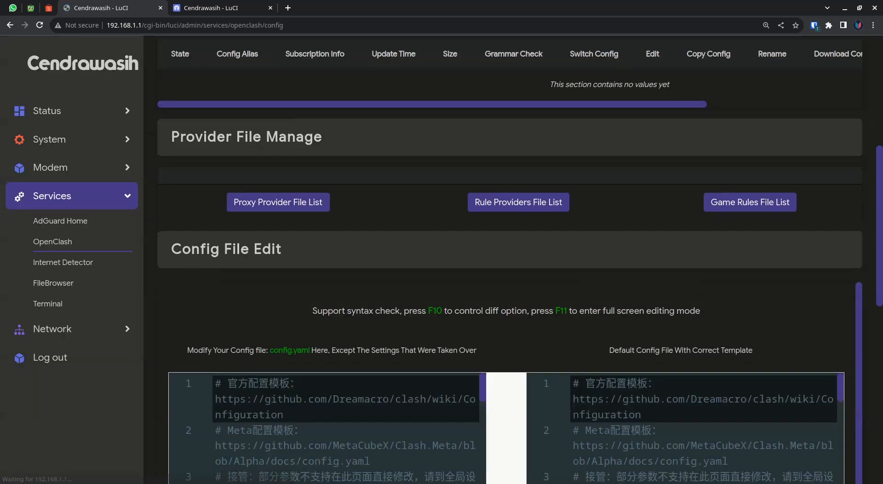
Examine the config.yaml template's DNS nameservers, proxy definitions and proxy groups through the fallback group.
scroll(327, 253, down, 20)
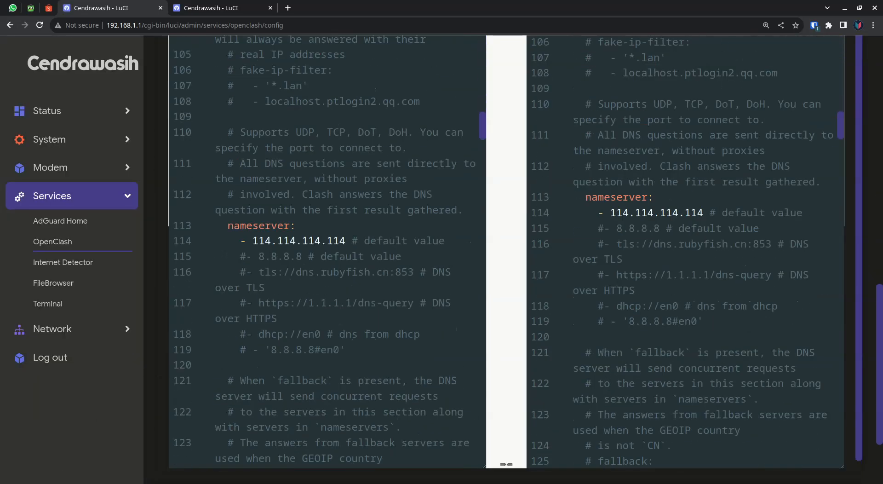
scroll(326, 252, up, 4)
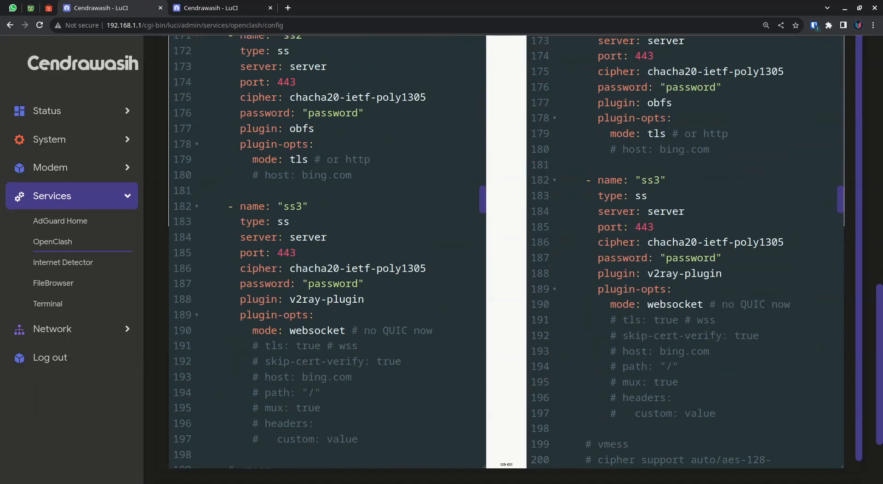
scroll(327, 253, up, 5)
scroll(327, 253, down, 15)
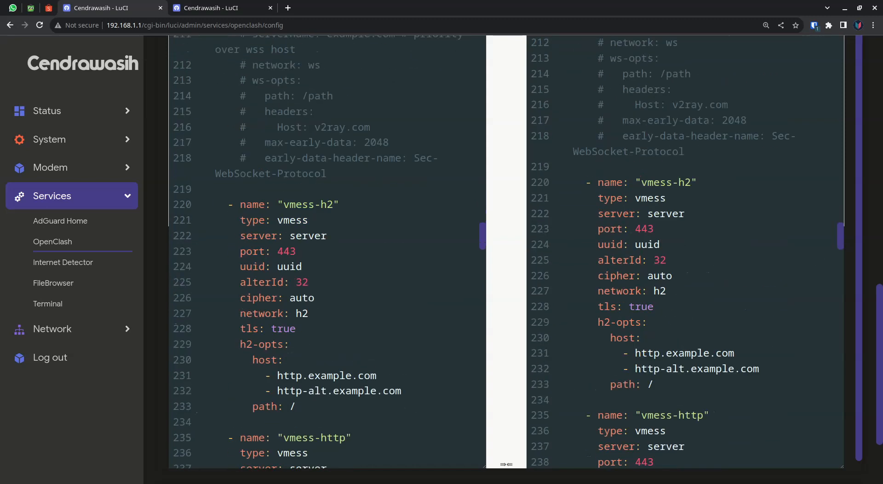
scroll(326, 252, up, 6)
scroll(326, 253, down, 7)
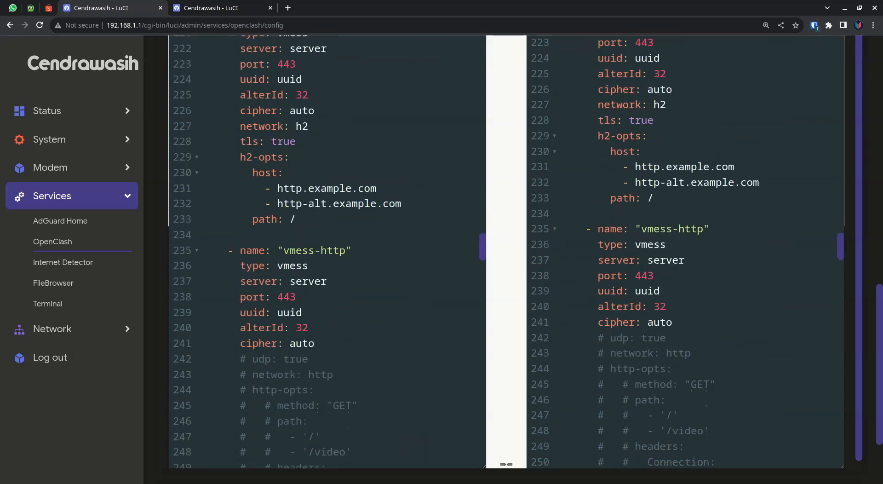
scroll(326, 253, up, 8)
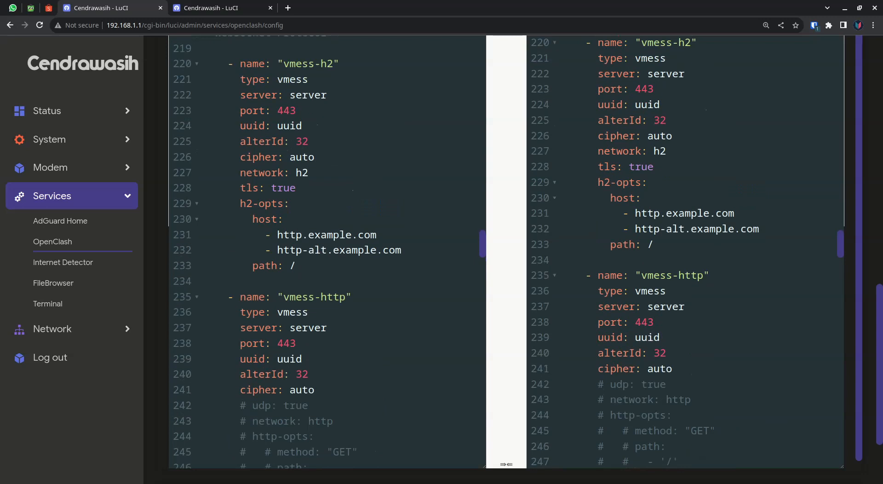
scroll(327, 253, down, 15)
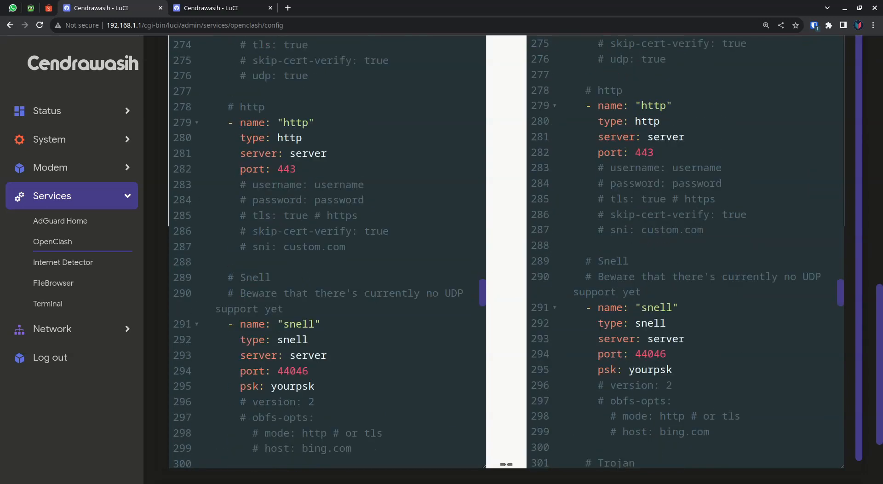
scroll(326, 253, down, 17)
scroll(327, 253, down, 6)
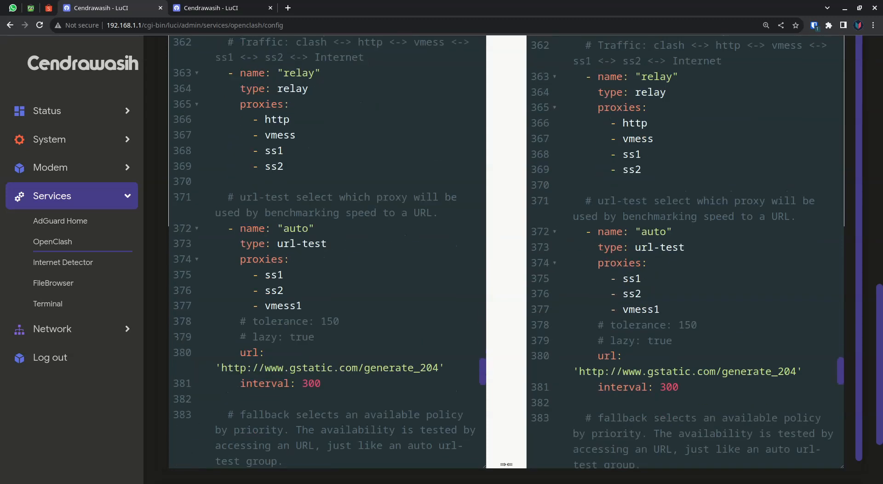
scroll(327, 252, down, 2)
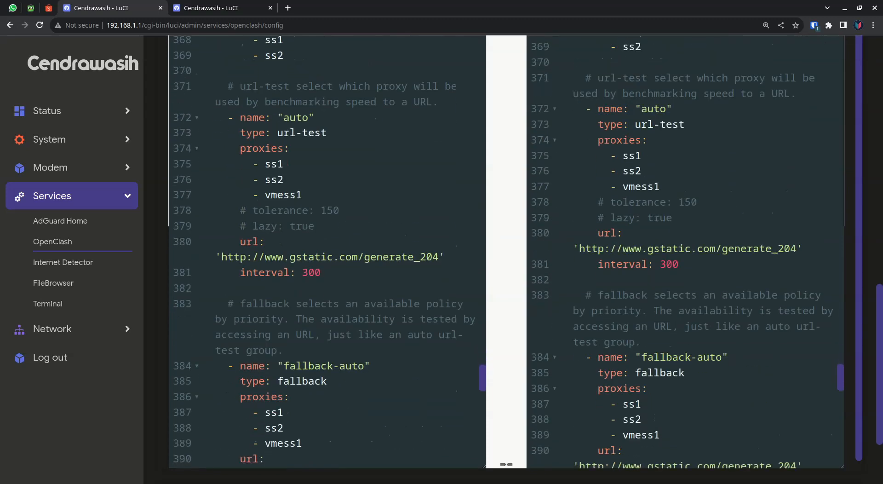
click(328, 381)
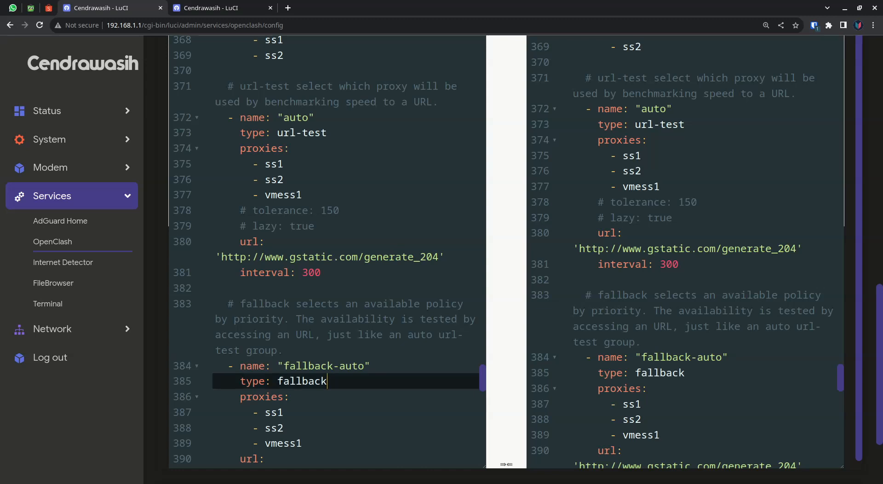
key(Return)
key(ctrl+z)
Look back through the template's individual proxy entries, including the ss, vmess, socks5, http, snell and trojan types.
scroll(326, 253, up, 20)
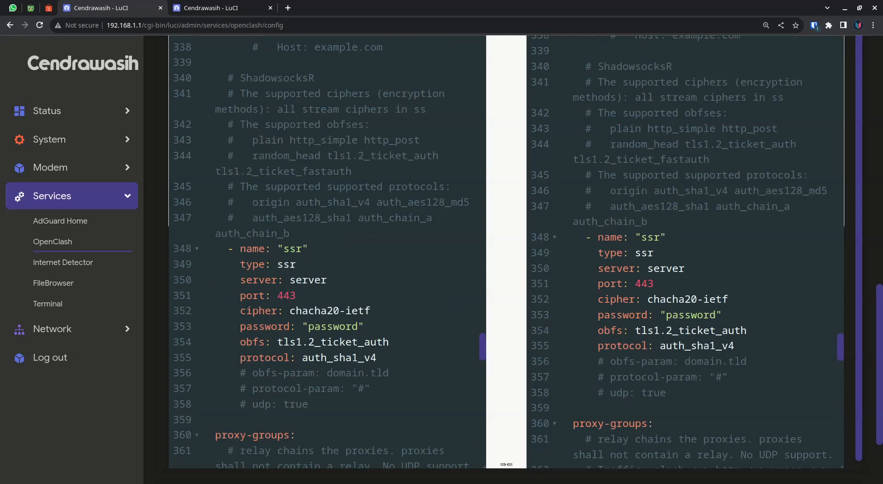
scroll(327, 253, down, 4)
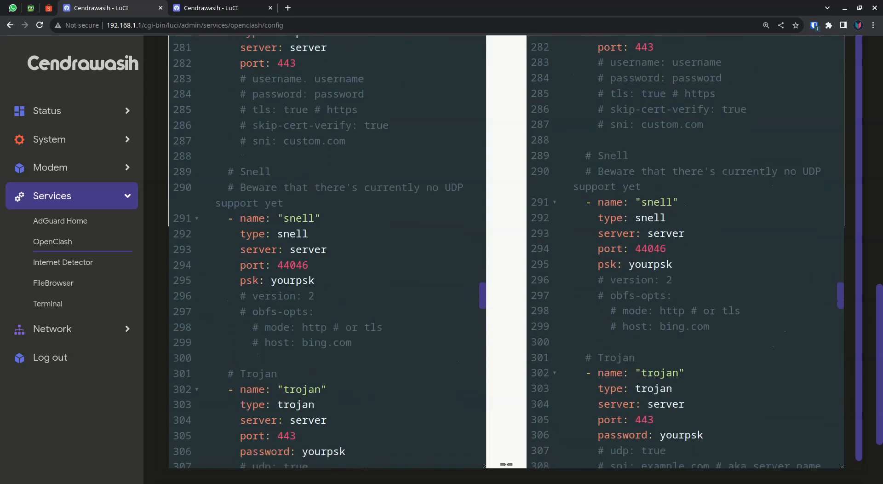
scroll(326, 253, up, 20)
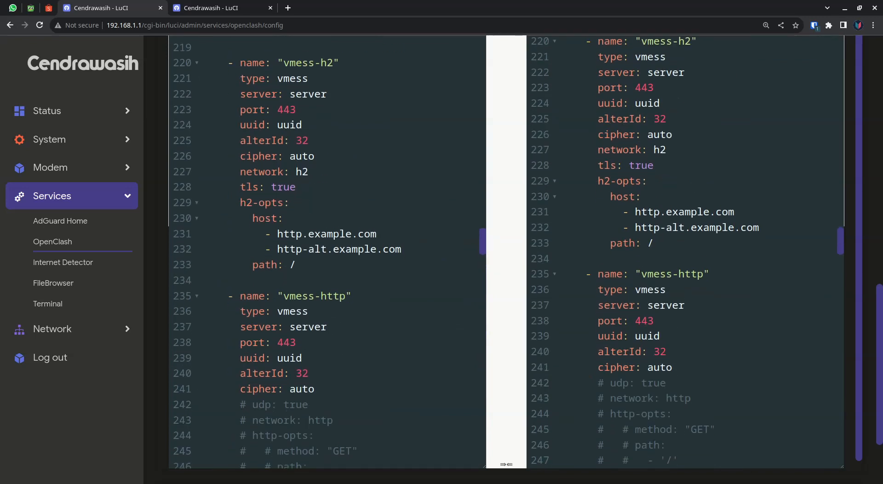
drag(240, 295, 352, 296)
scroll(326, 253, up, 12)
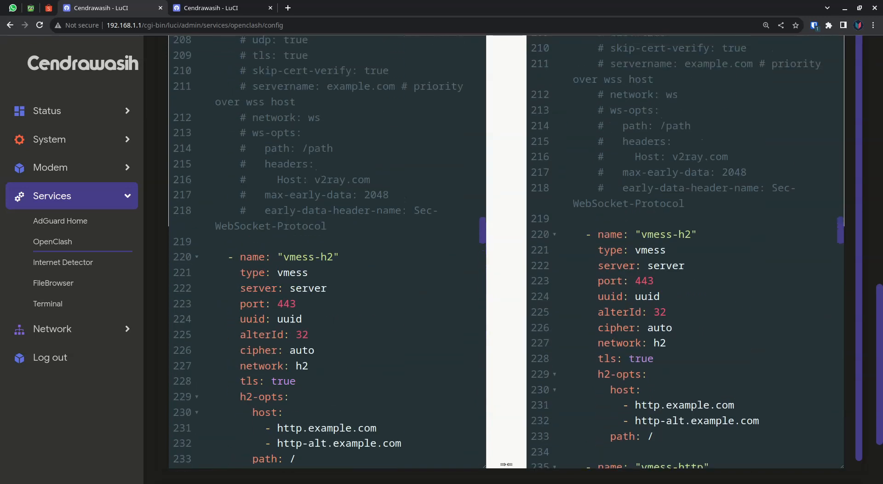
scroll(326, 253, up, 8)
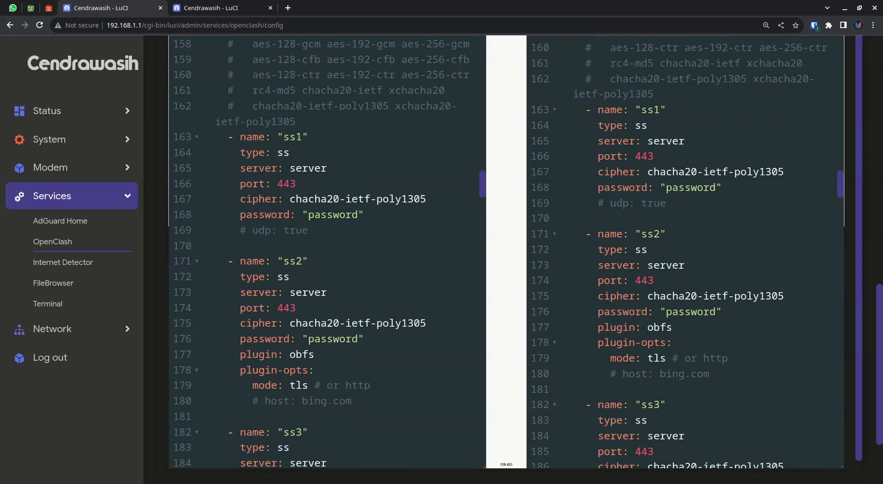
scroll(327, 252, up, 6)
scroll(327, 252, down, 13)
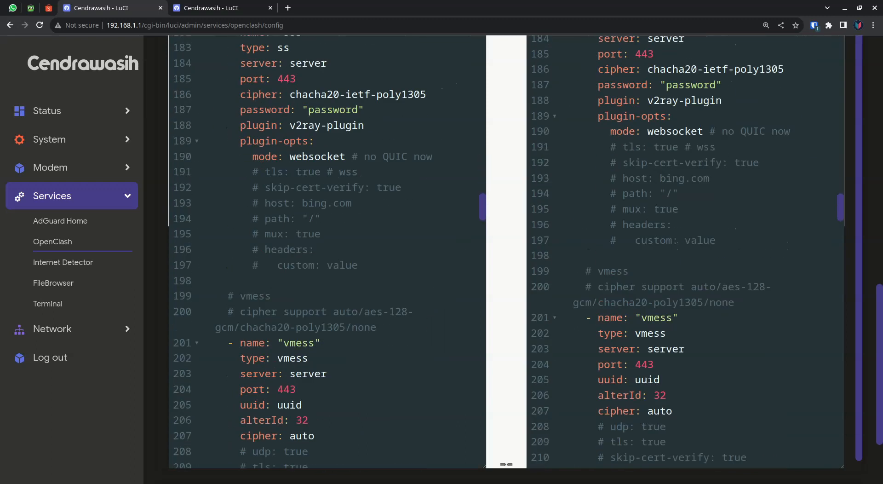
scroll(327, 253, down, 20)
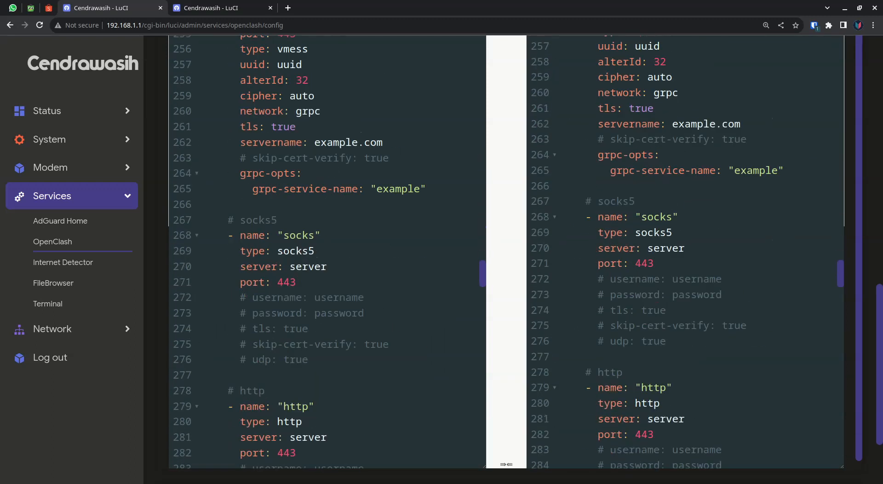
scroll(326, 253, down, 20)
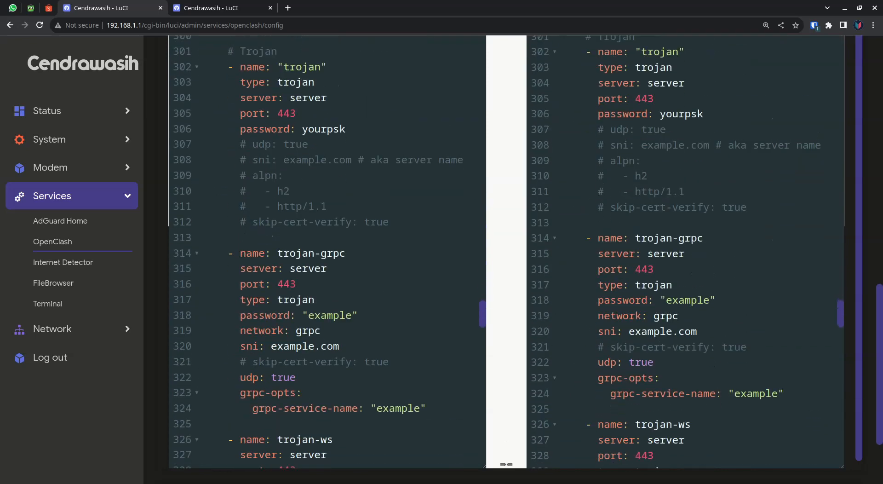
Look through the config template's trojan-grpc, trojan-ws and ssr proxy entries down to the relay proxy group.
scroll(327, 252, down, 4)
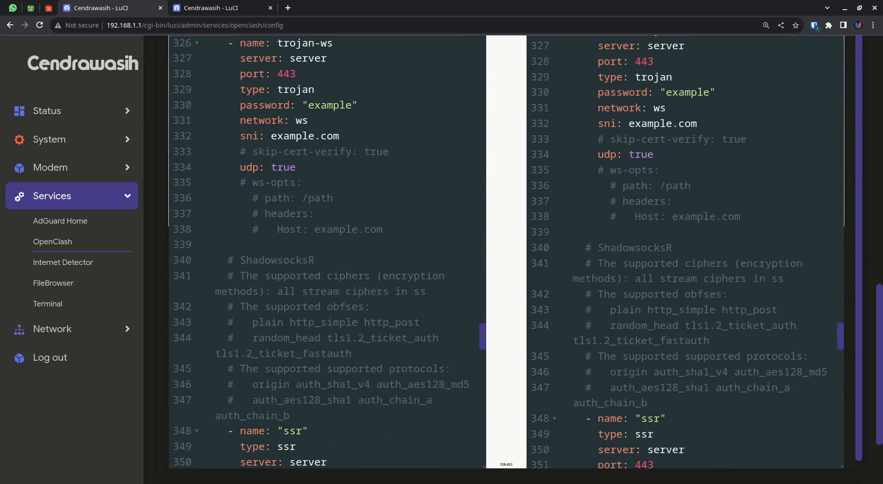
scroll(326, 253, down, 6)
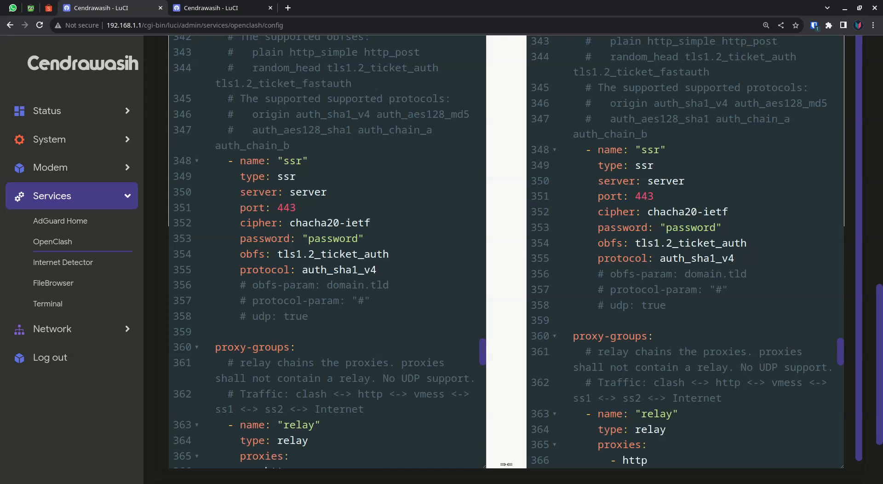
key(alt+Tab)
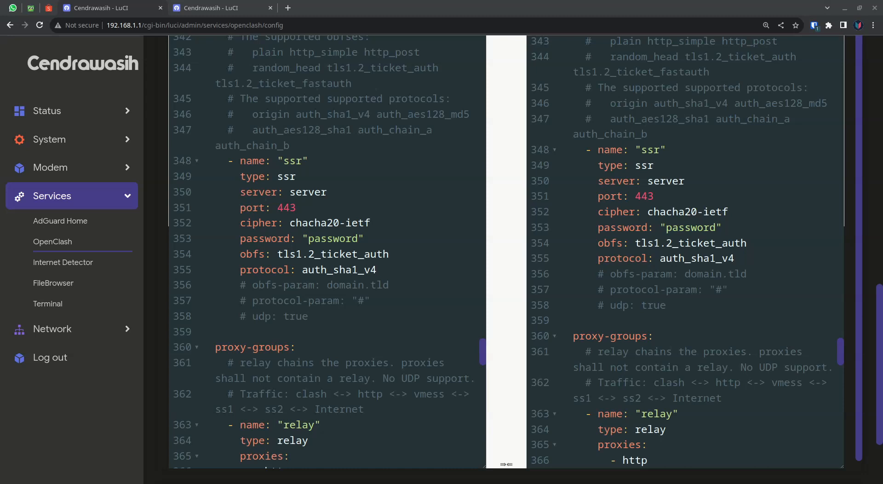
key(alt+Tab)
key(alt+Tab)
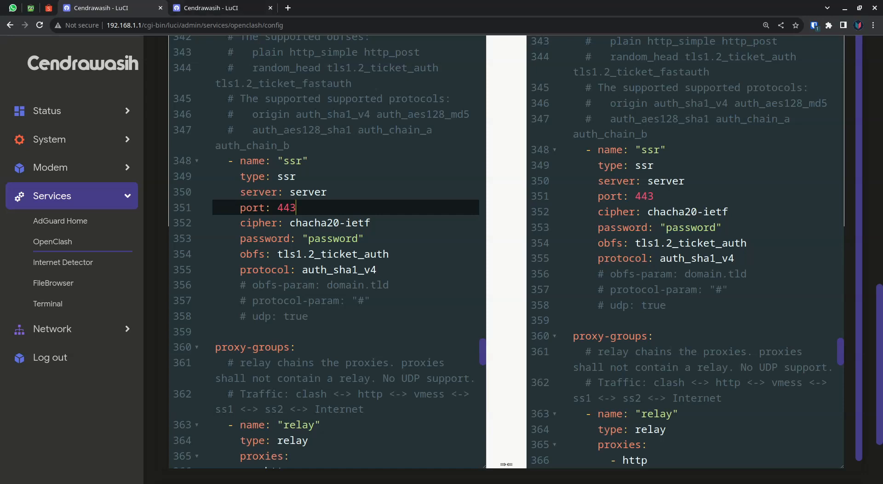
Open the network Interfaces page in a separate browser tab and check the modem interface's device name, protocol and addresses.
click(52, 329)
middle_click(51, 249)
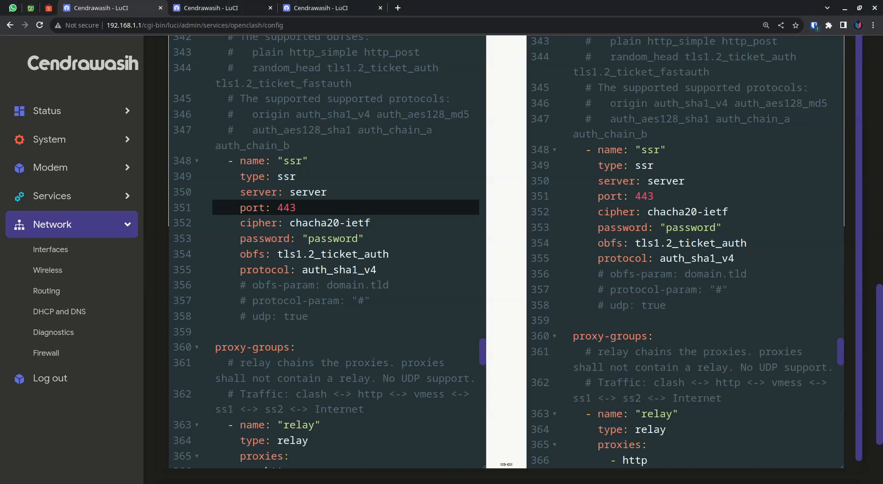
key(ctrl+Tab)
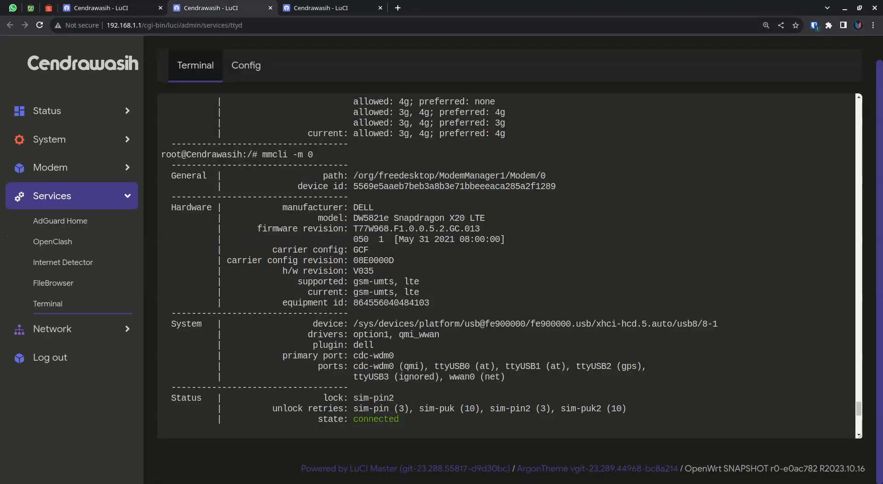
key(ctrl+Tab)
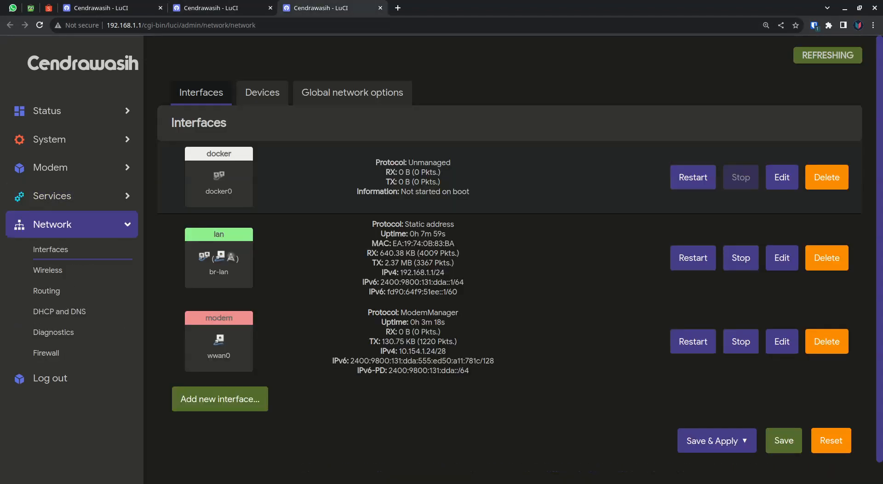
double_click(218, 355)
double_click(219, 356)
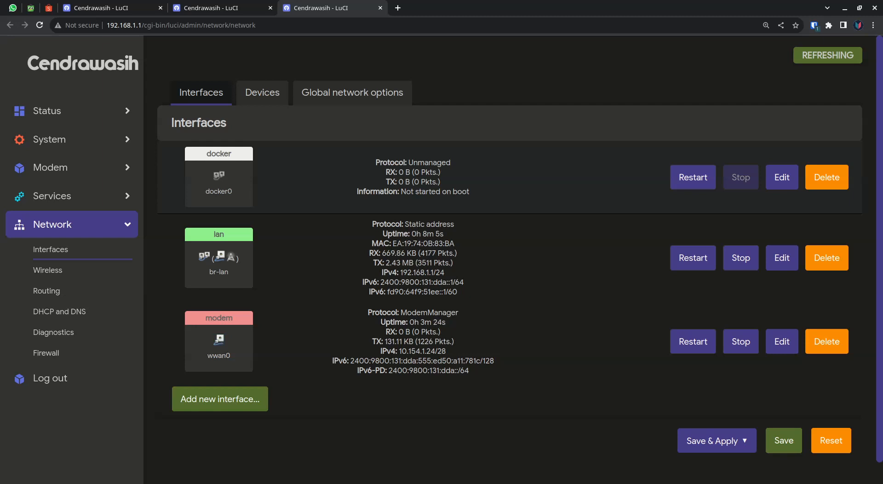
drag(367, 312, 385, 331)
click(464, 361)
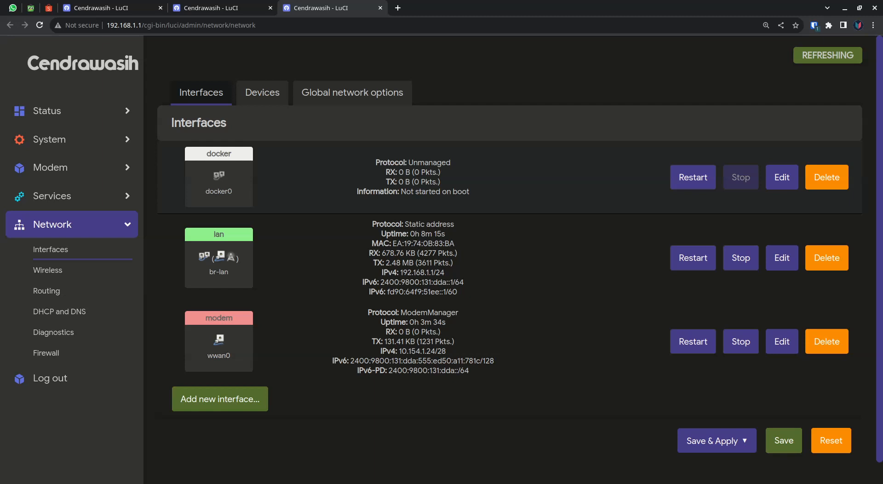
Open the Internet Detector service and start editing its Internet service instance.
click(69, 224)
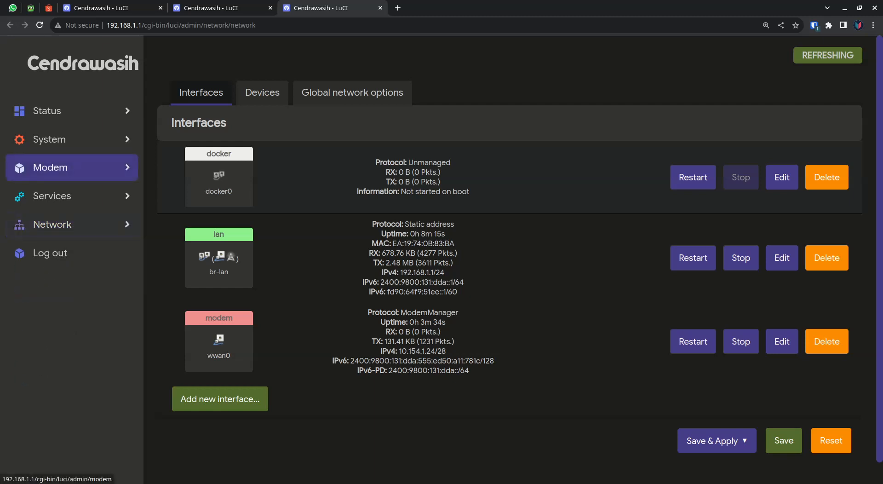
click(69, 196)
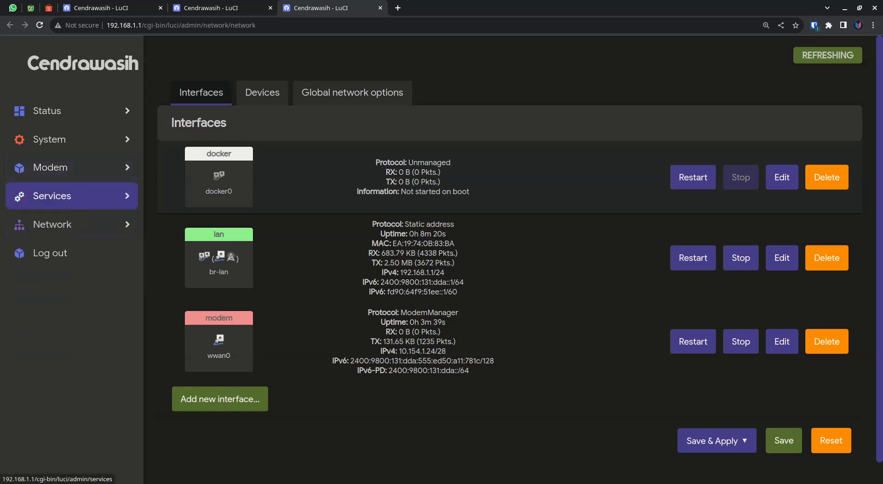
click(63, 262)
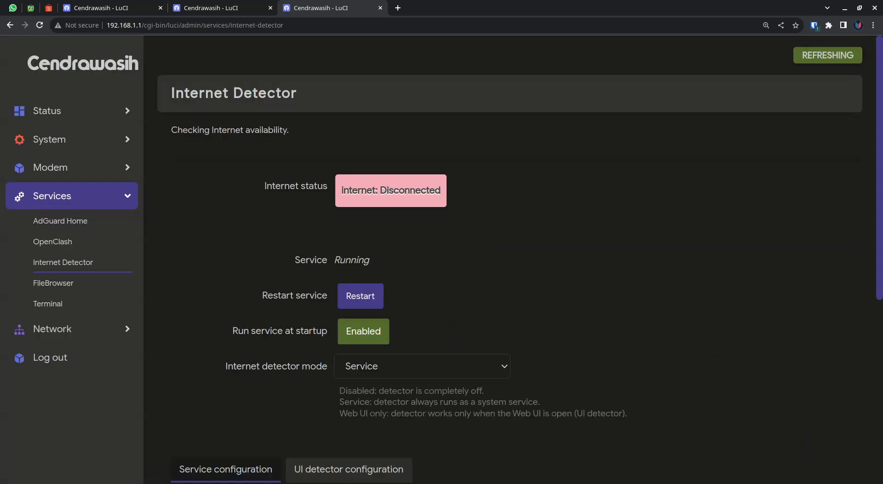
scroll(526, 270, down, 6)
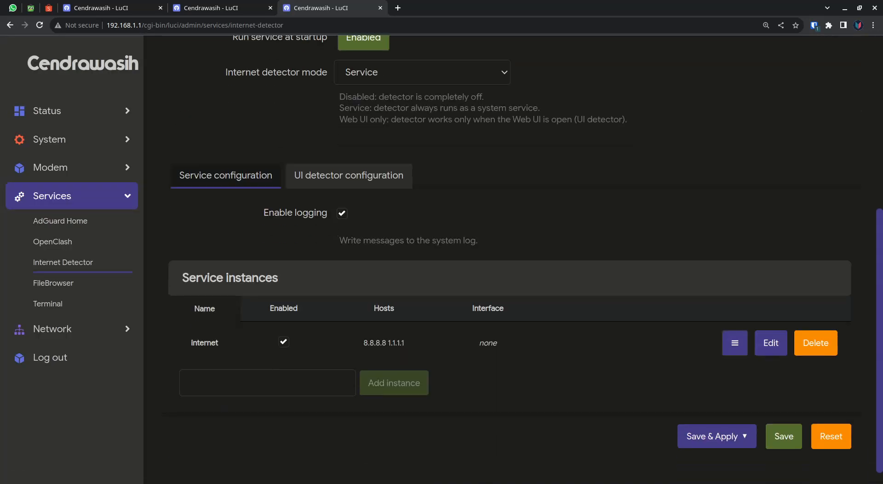
click(770, 343)
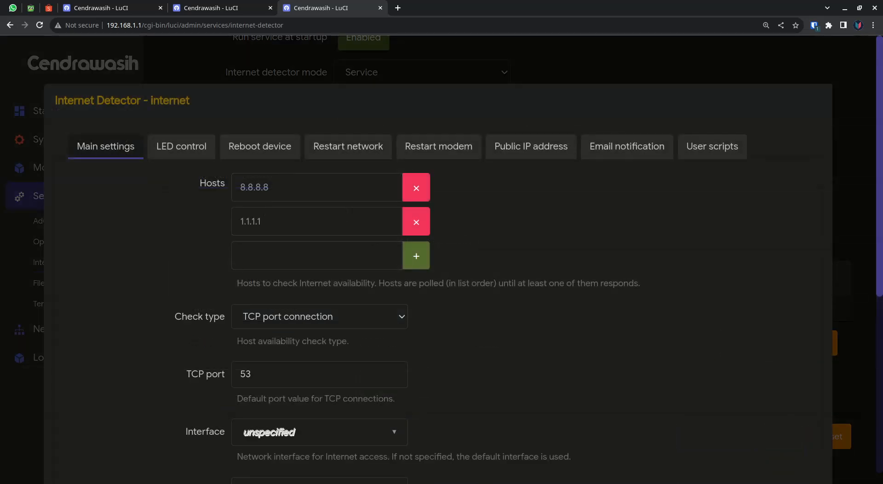
Replace the instance's hosts 8.8.8.8 and 1.1.1.1 with fb.me.
click(416, 188)
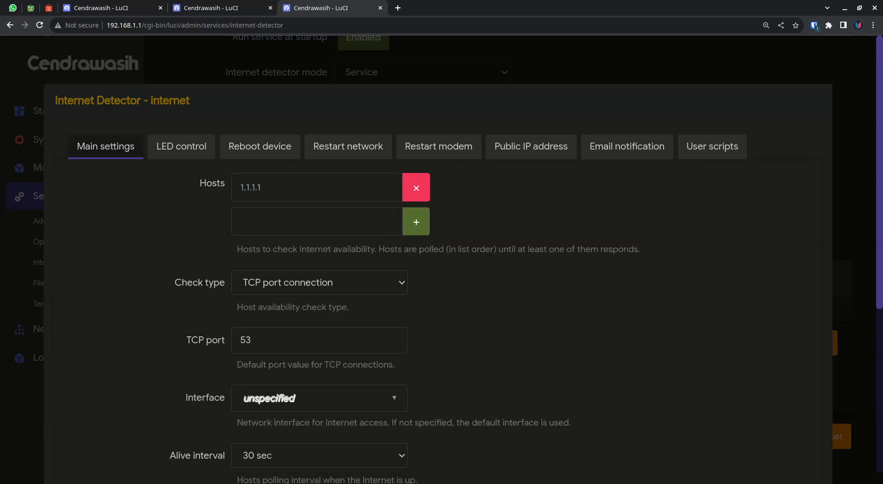
click(416, 187)
text(fb.me)
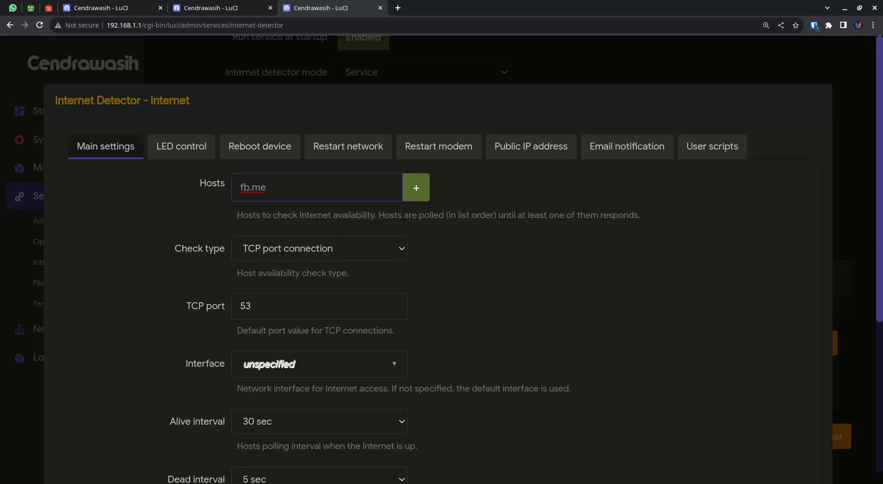
key(Return)
Set the host availability check type to ICMP-echo request (ping).
scroll(437, 276, down, 2)
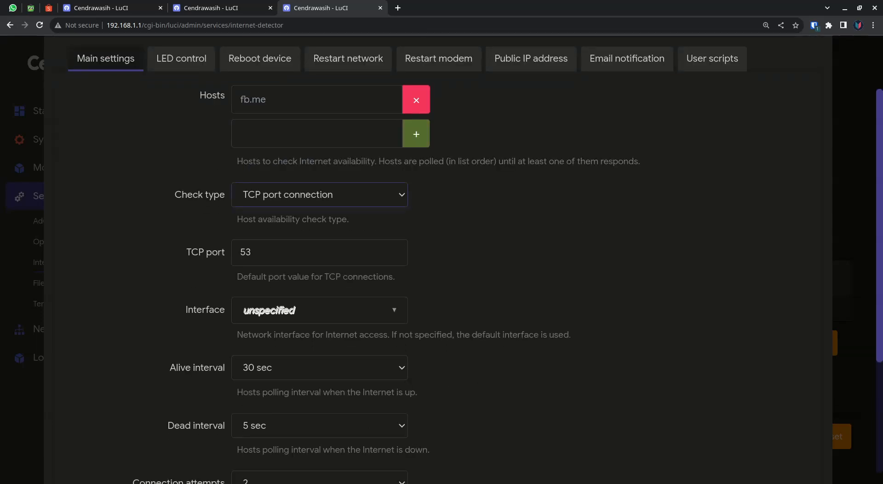
key(Down)
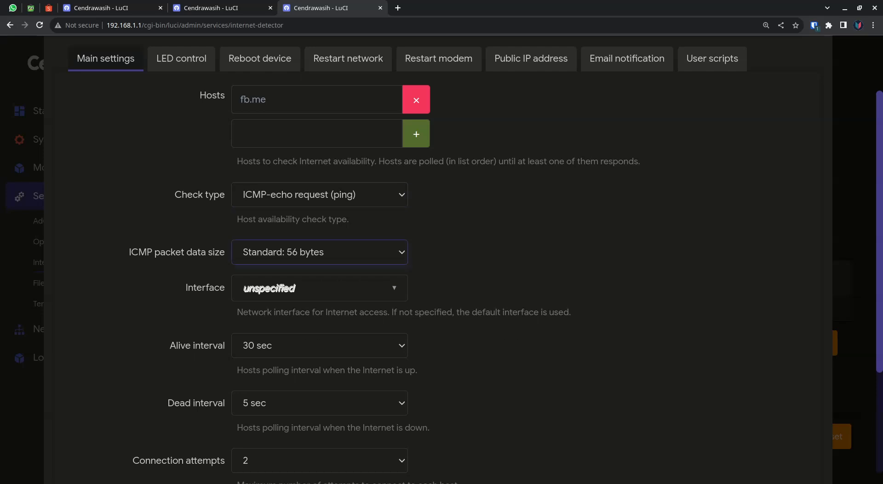
key(Up)
key(Down)
key(Tab)
Set the network interface for Internet access to the Ethernet adapter wwan0 (modem).
key(Down)
key(Down)
key(Down)
key(Down)
key(Down)
key(Down)
key(Down)
key(Down)
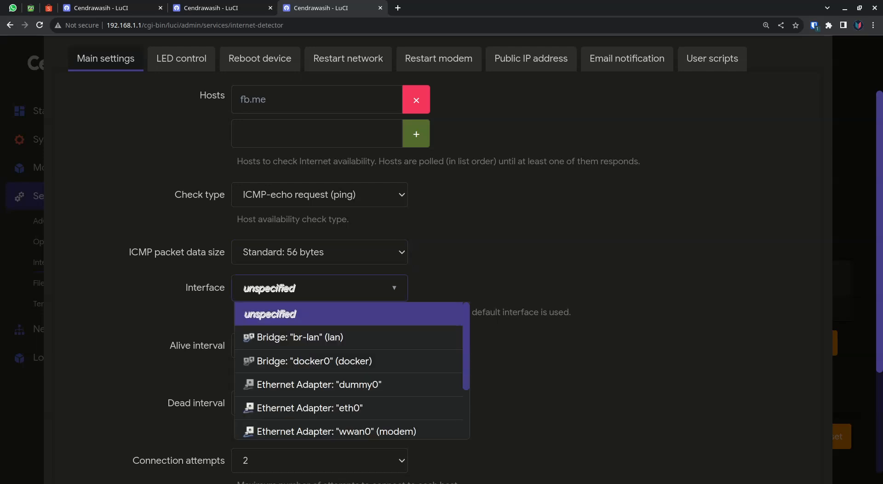
key(Up)
key(Up)
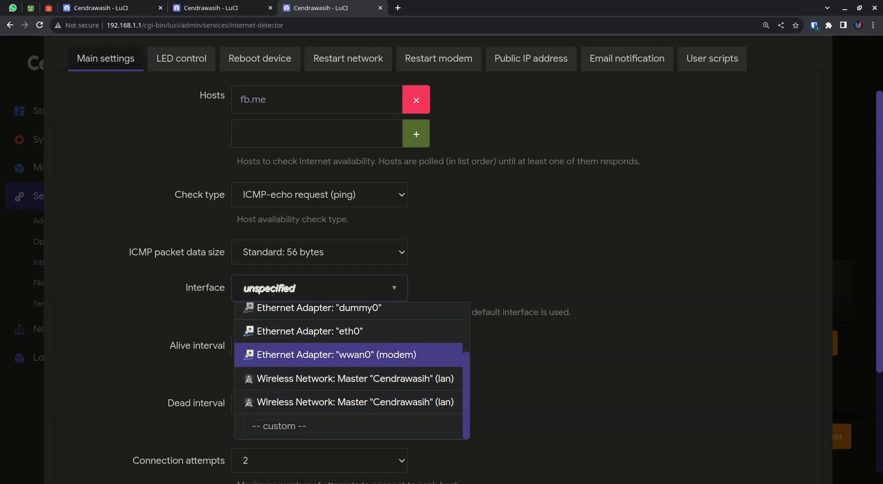
key(Return)
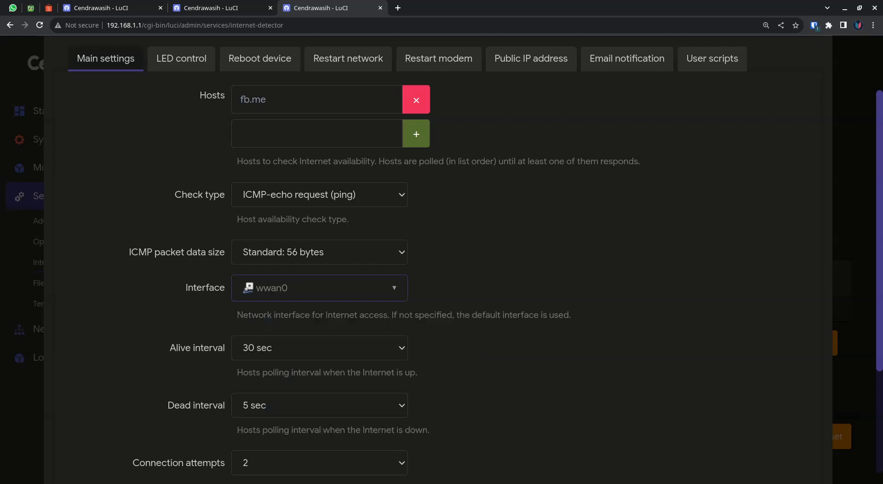
key(Down)
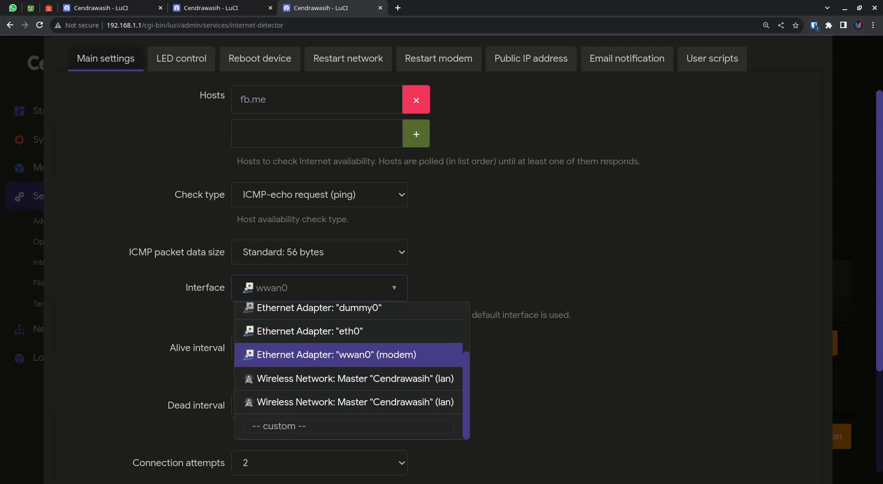
key(Return)
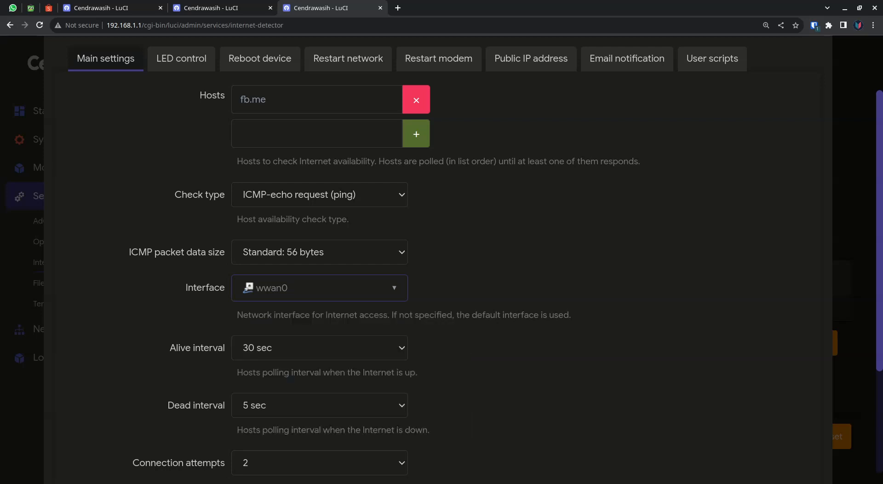
Set the alive interval for host polling to 10 sec after reviewing the other main settings.
scroll(437, 260, down, 4)
scroll(438, 260, up, 1)
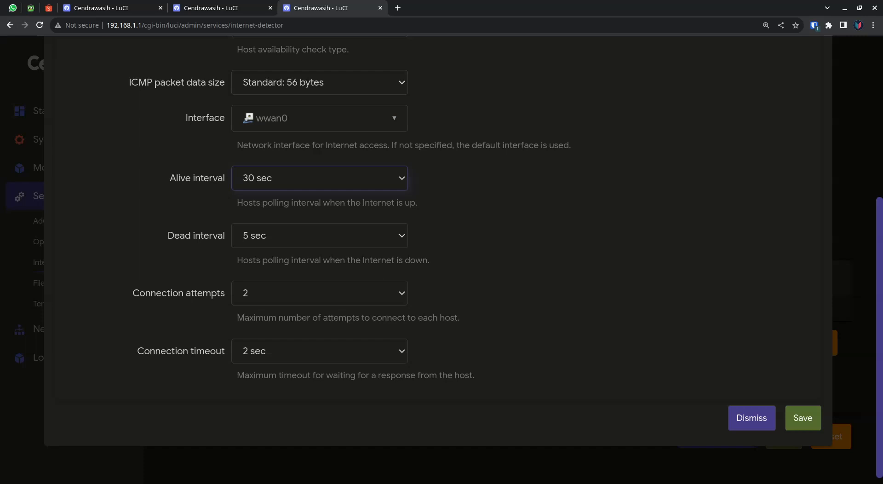
scroll(436, 230, up, 5)
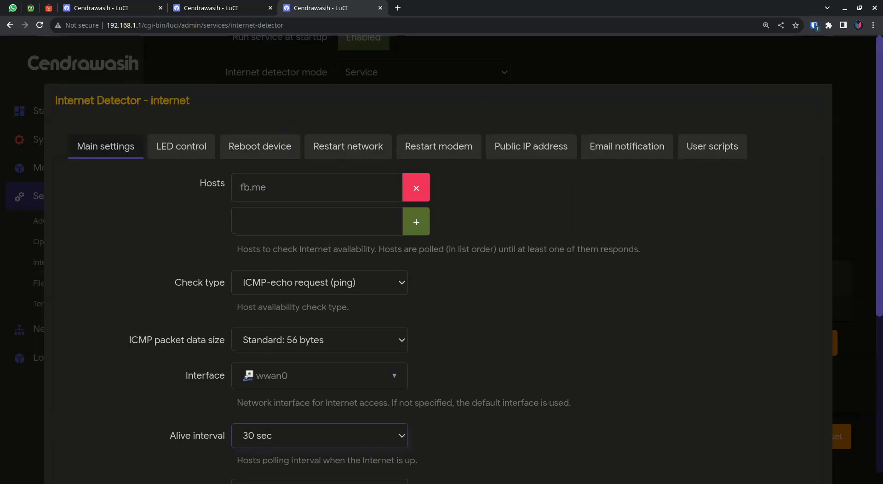
scroll(437, 230, down, 4)
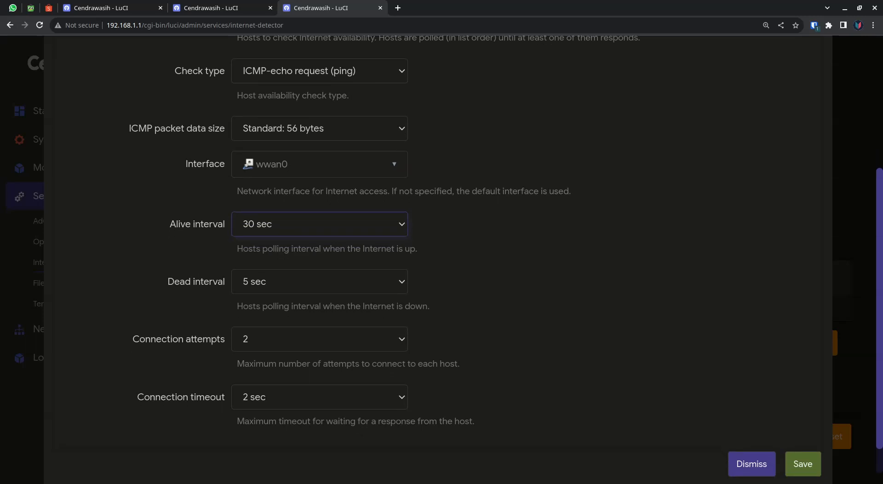
key(Up)
scroll(437, 230, down, 2)
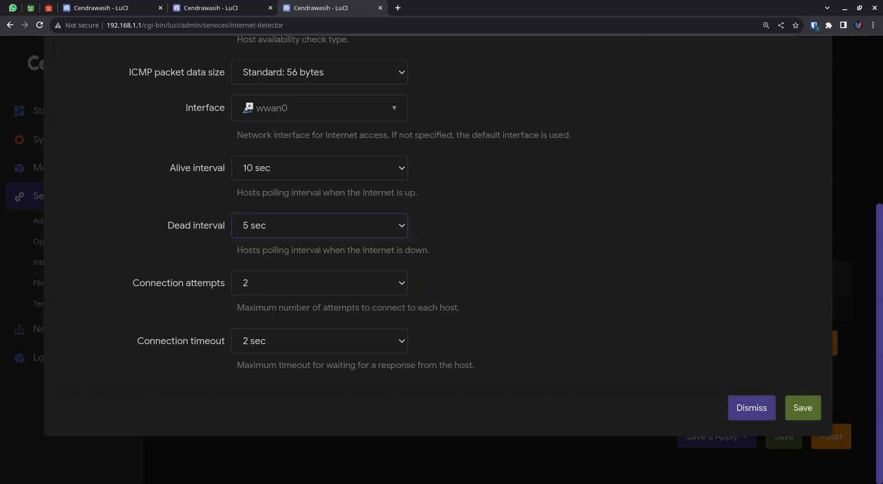
Review the check settings and enter 8.8.8.8 in the empty host entry below fb.me.
scroll(437, 257, up, 3)
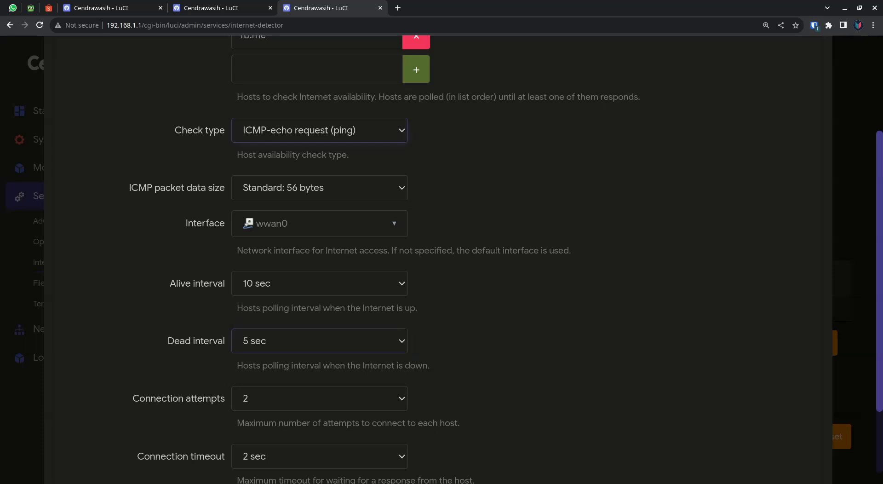
scroll(437, 257, down, 3)
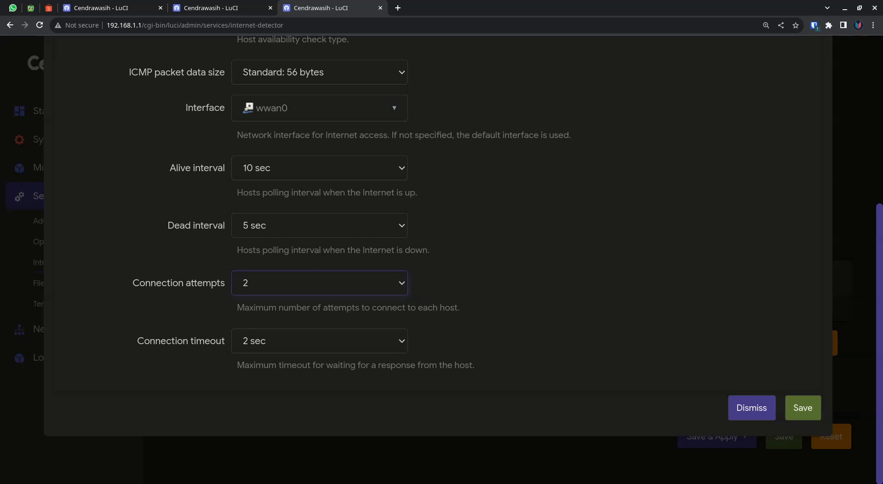
scroll(437, 257, up, 5)
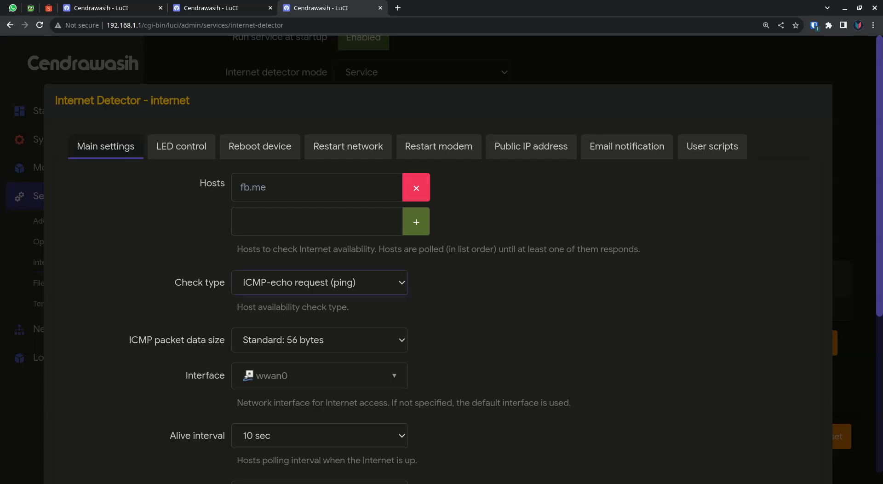
text(8.8.8.8)
drag(270, 222, 239, 222)
click(285, 222)
scroll(437, 275, down, 5)
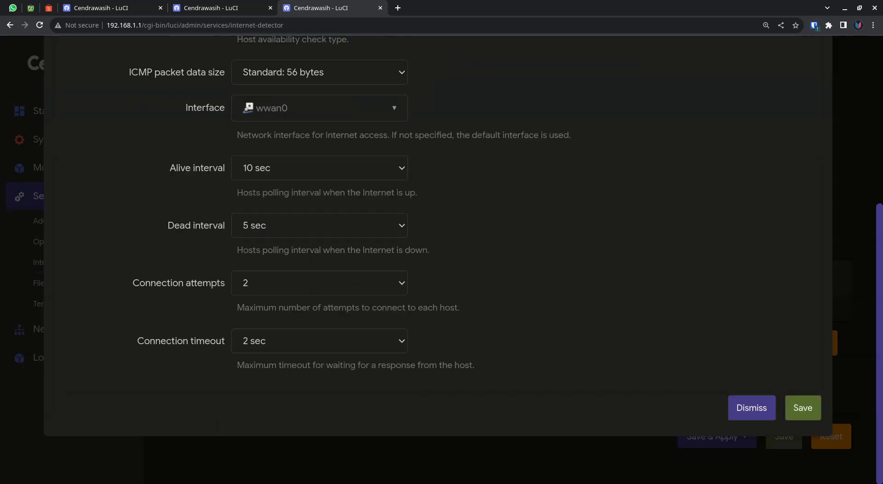
scroll(436, 276, up, 5)
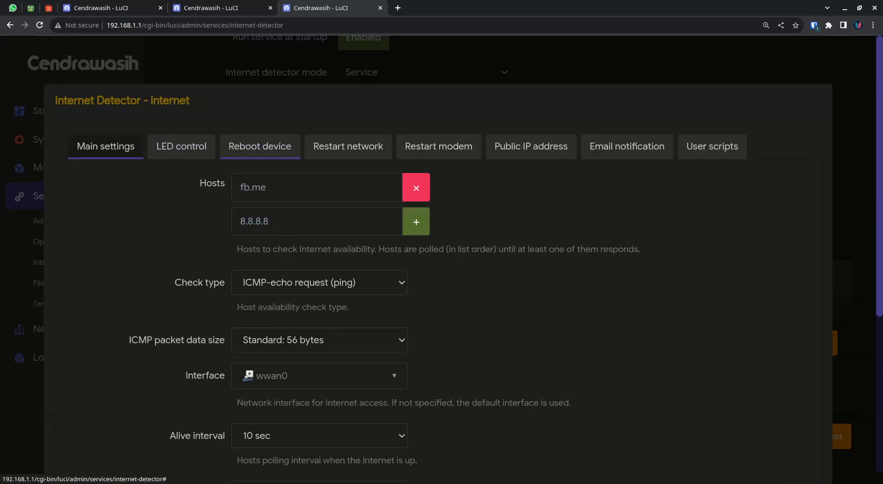
Open the Internet Detector instance's network restart settings and read the description of when the network gets restarted.
click(348, 146)
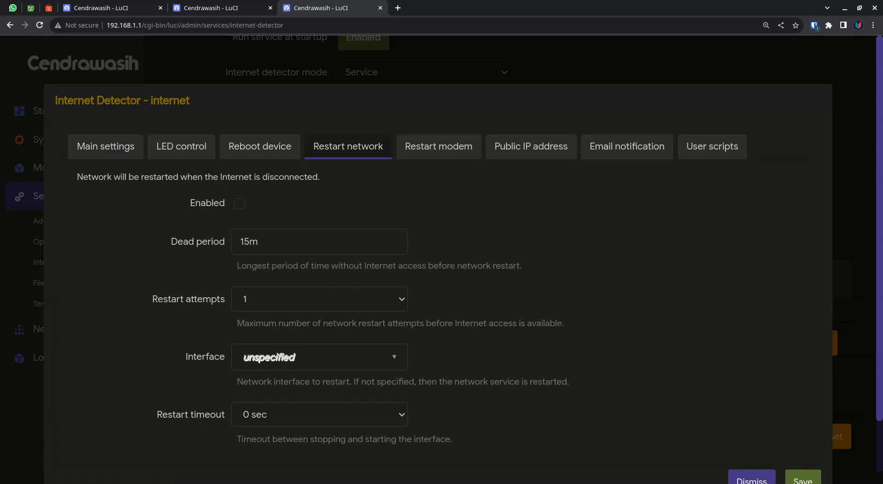
drag(77, 177, 320, 178)
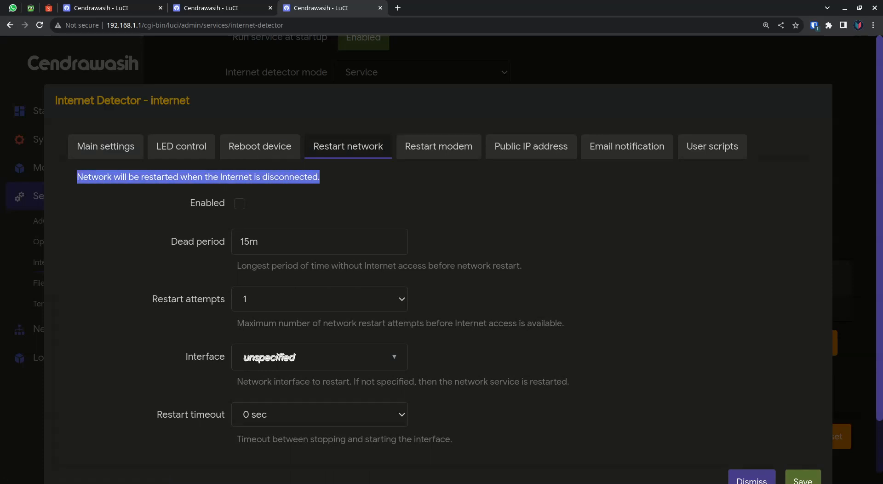
click(328, 180)
drag(77, 177, 320, 177)
click(77, 177)
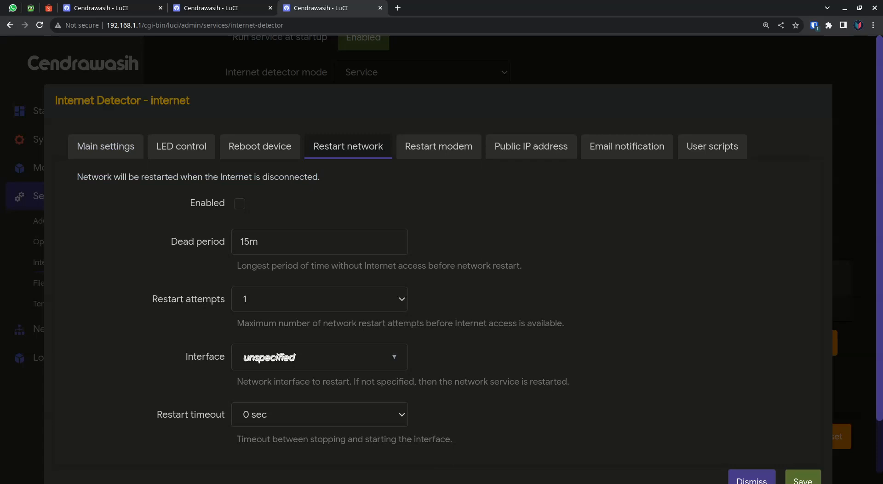
Enable restarting the network when the Internet is disconnected, and review its dead period and restart attempts.
click(240, 203)
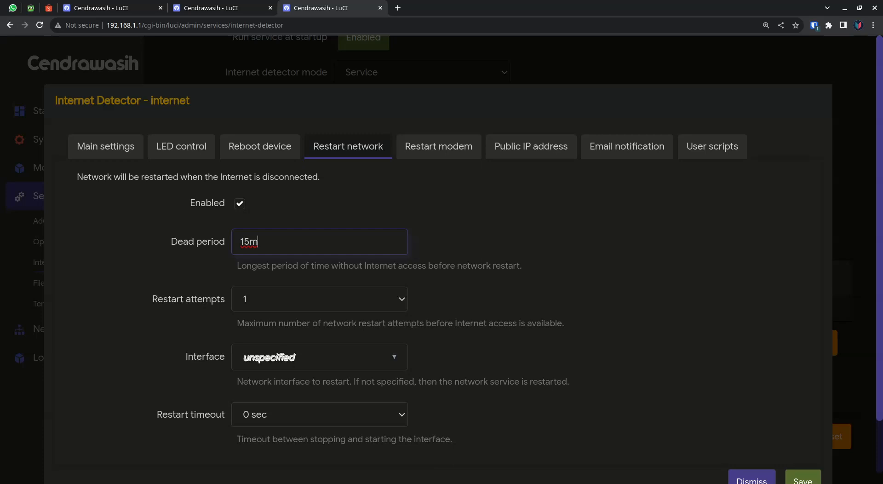
double_click(243, 241)
click(500, 229)
key(Down)
key(Up)
scroll(442, 257, down, 2)
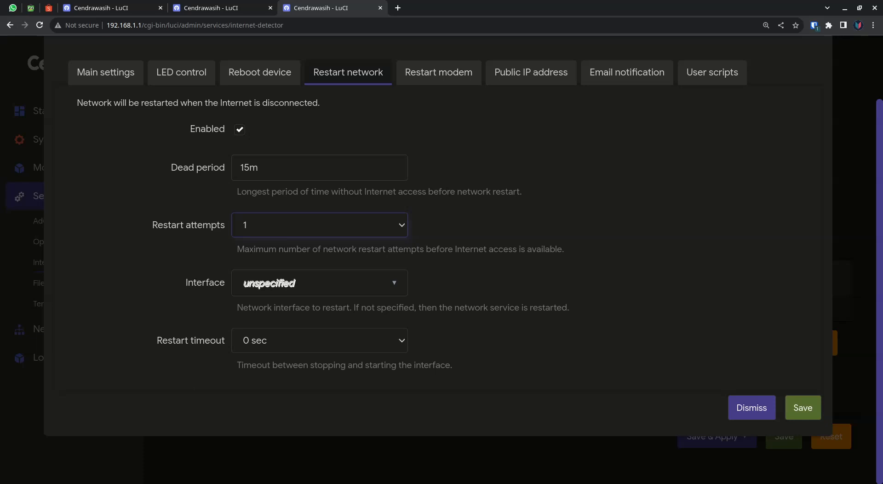
Set the interface for network restarts to the Ethernet adapter wwan0 (modem) and the restart timeout to 2 sec.
click(319, 283)
scroll(349, 366, down, 5)
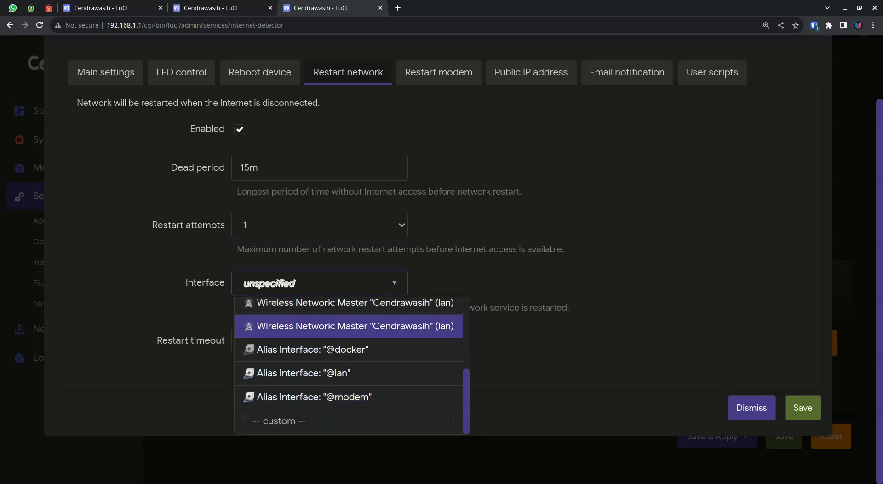
scroll(349, 365, up, 1)
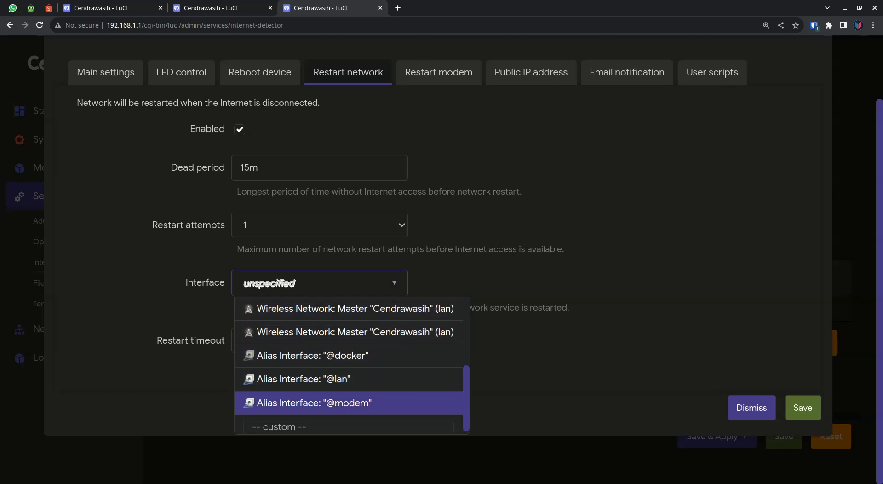
scroll(349, 402, up, 2)
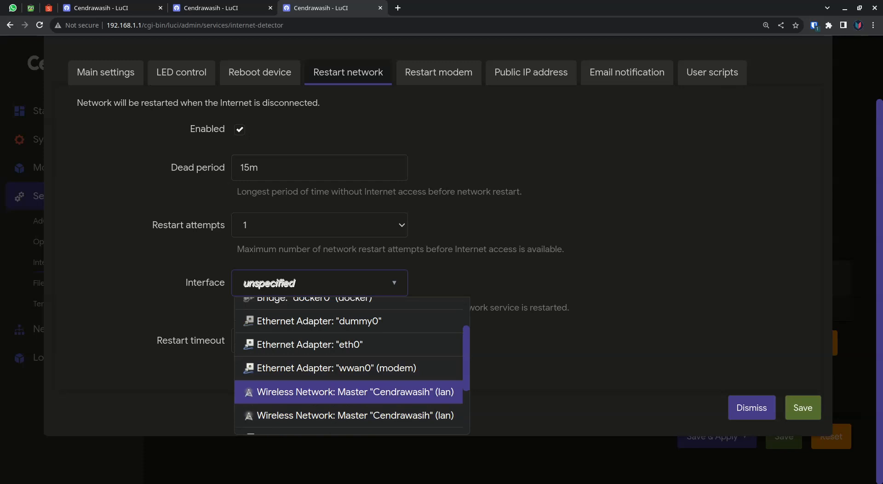
click(335, 368)
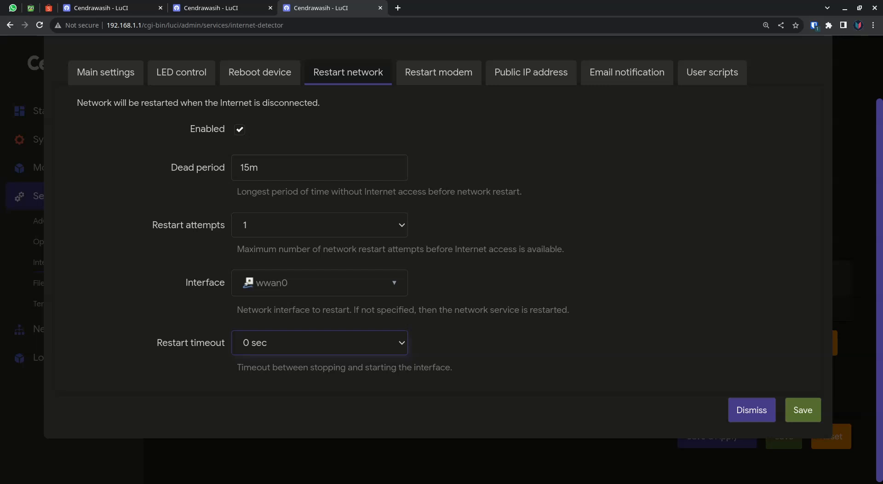
key(Down)
Glance at the modem restart settings and recheck that wwan0 (modem) is the selected interface for network restarts.
click(438, 72)
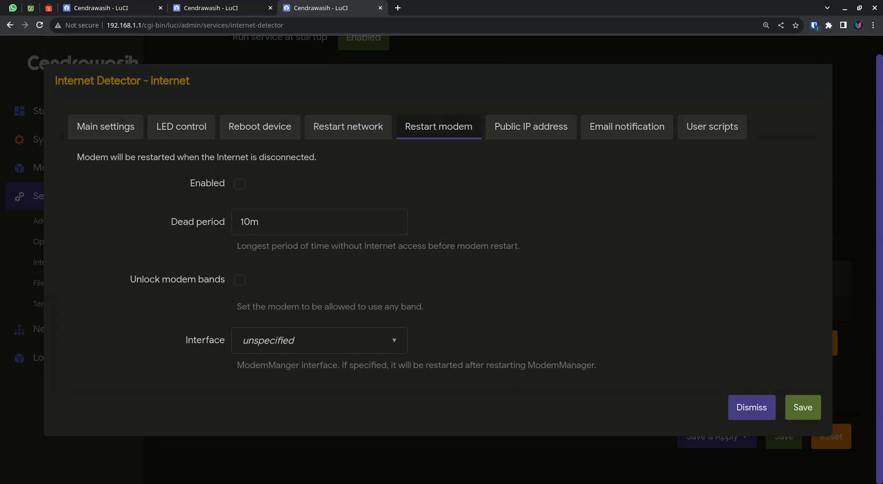
click(348, 127)
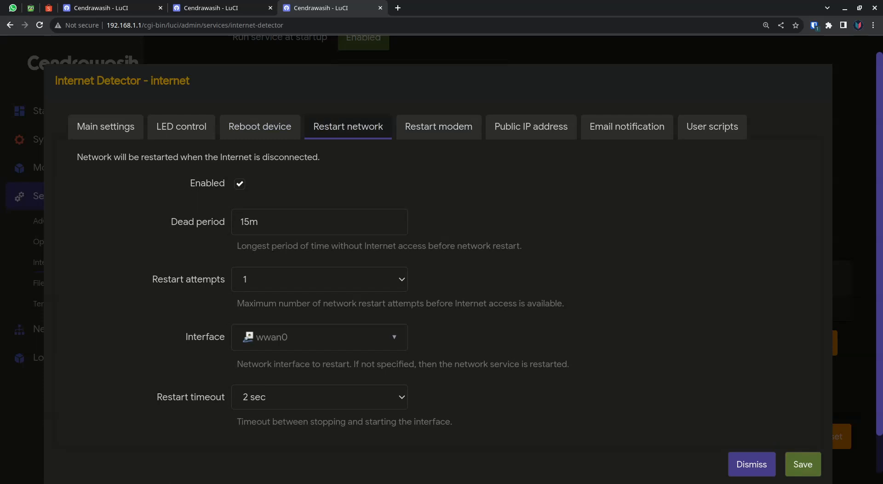
click(319, 337)
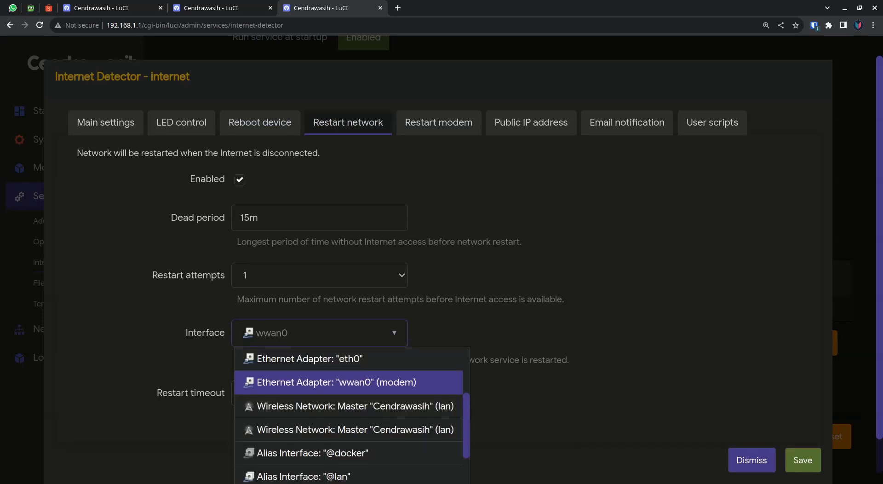
click(348, 382)
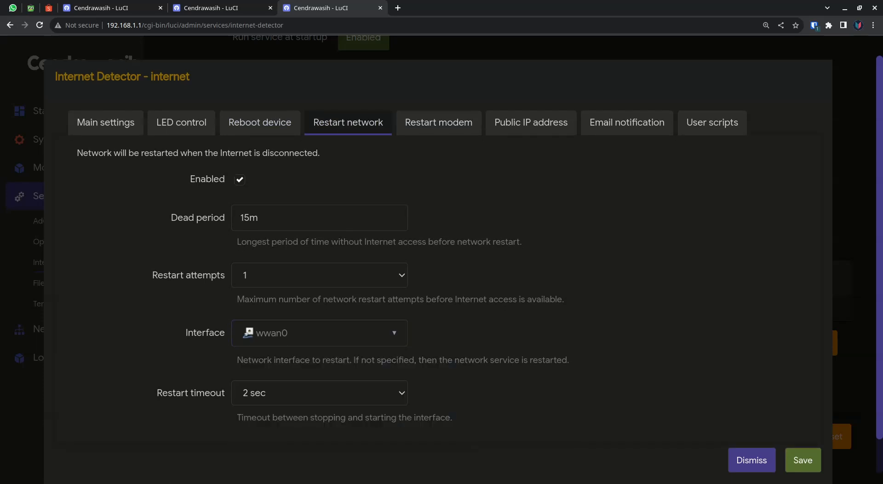
Enable restarting the modem when the Internet is disconnected, and review the dead period before a modem restart.
click(438, 122)
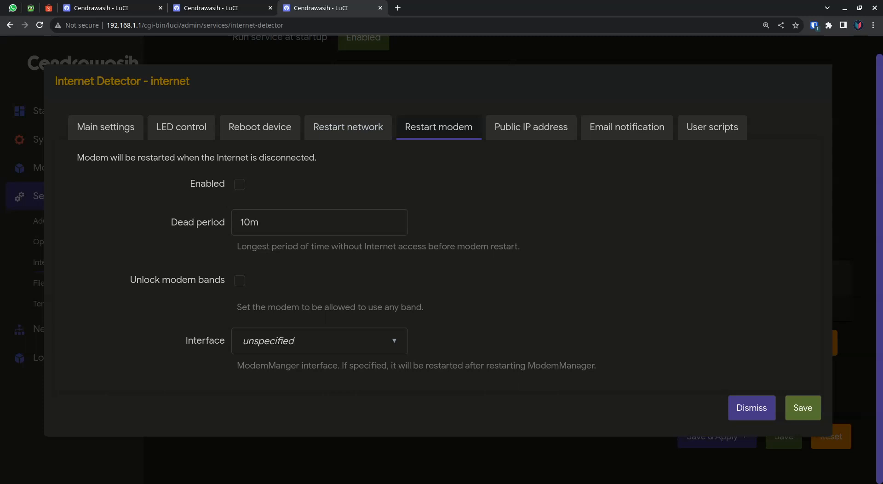
click(240, 184)
mouse_move(213, 223)
mouse_down()
mouse_move(275, 225)
mouse_move(226, 223)
mouse_up()
key(Tab)
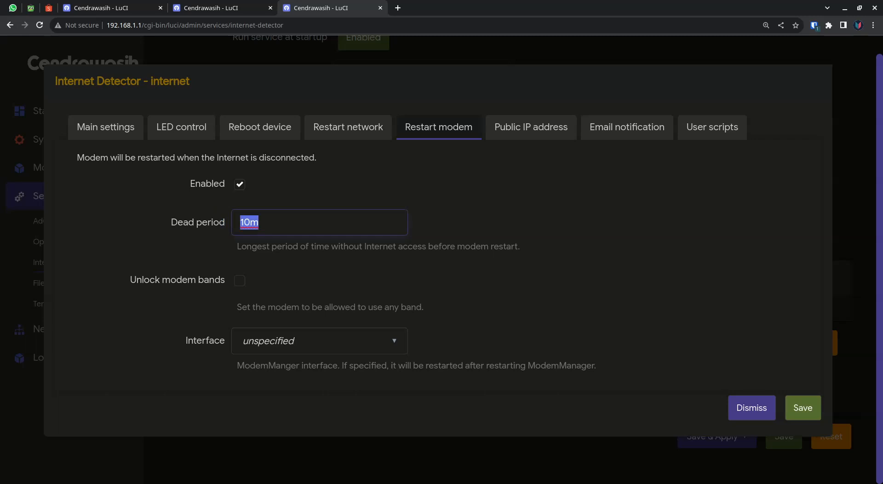
click(240, 223)
double_click(240, 222)
click(259, 223)
drag(240, 223, 259, 222)
double_click(250, 223)
click(259, 222)
Leave the unlock modem bands option off and set the ModemManager interface for modem restarts to modem.
click(240, 280)
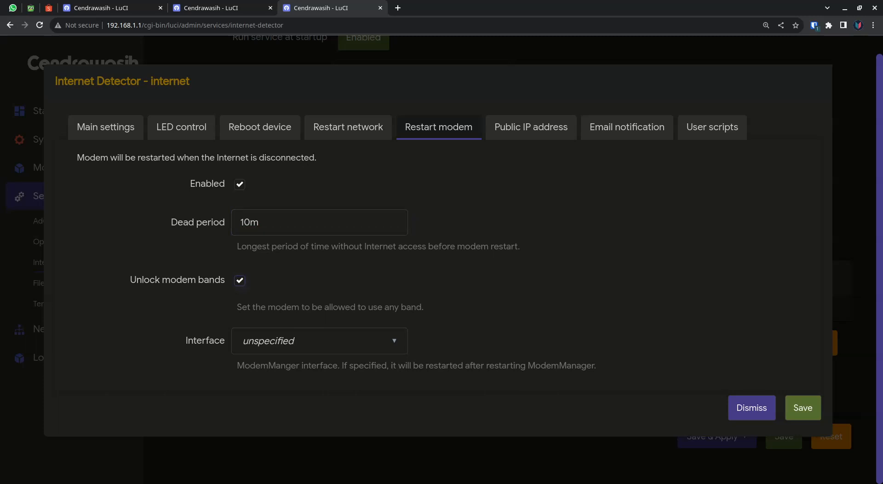
key(space)
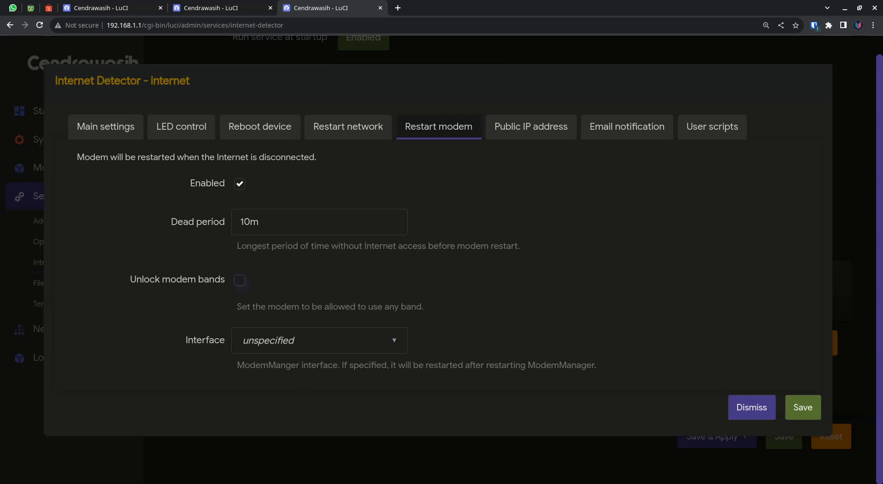
click(320, 340)
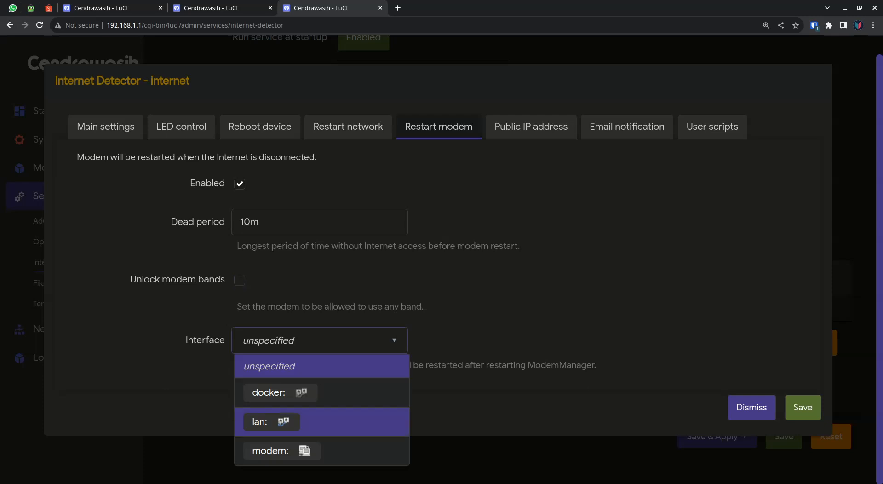
click(304, 451)
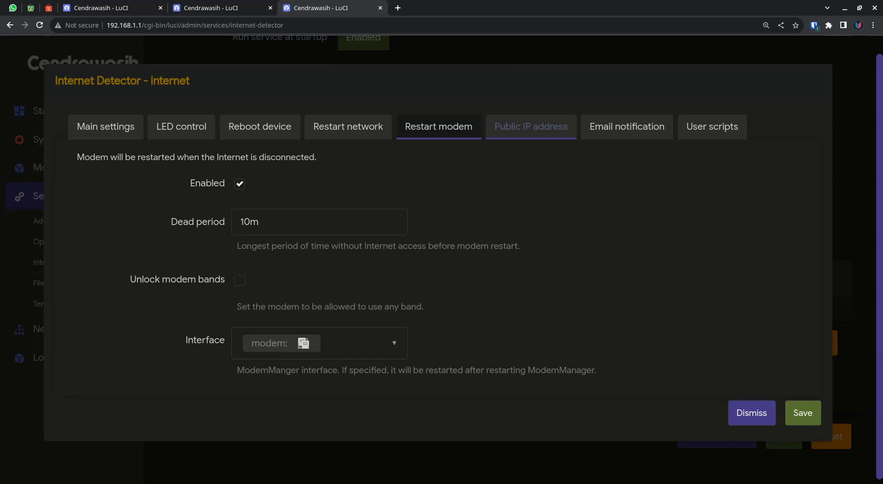
Review the instance's public IP address, email notification, user scripts and LED control settings.
click(530, 127)
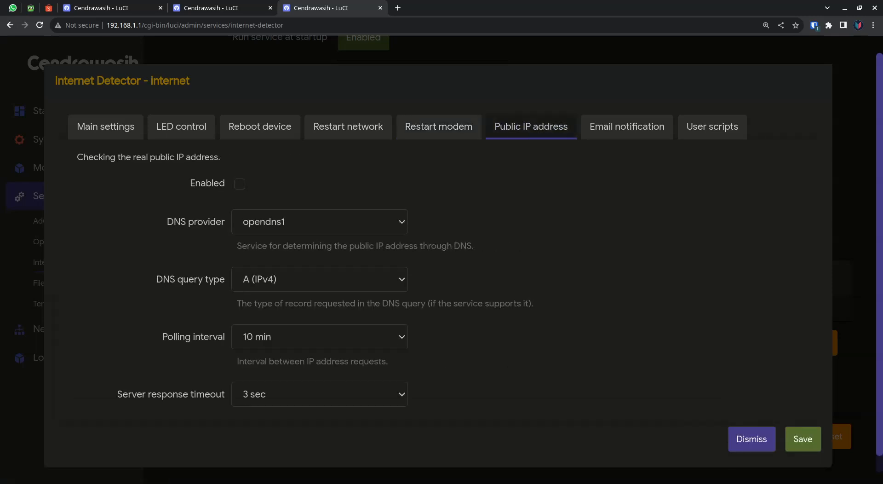
click(627, 127)
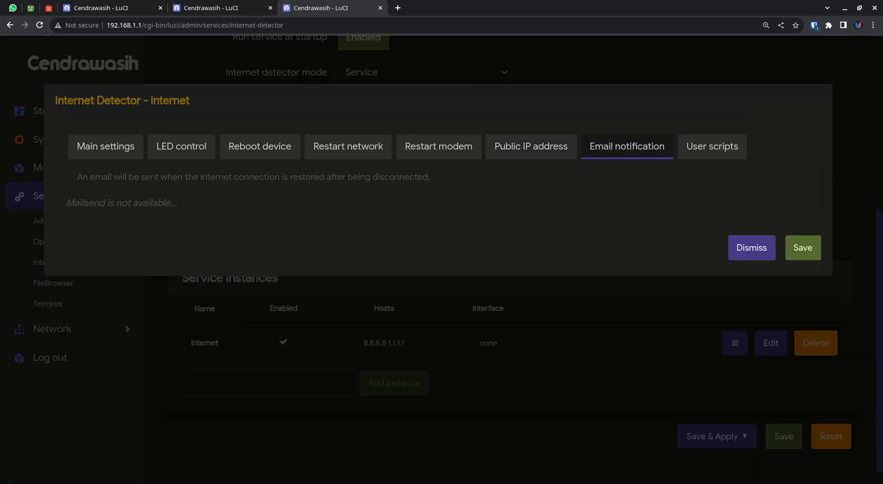
click(712, 146)
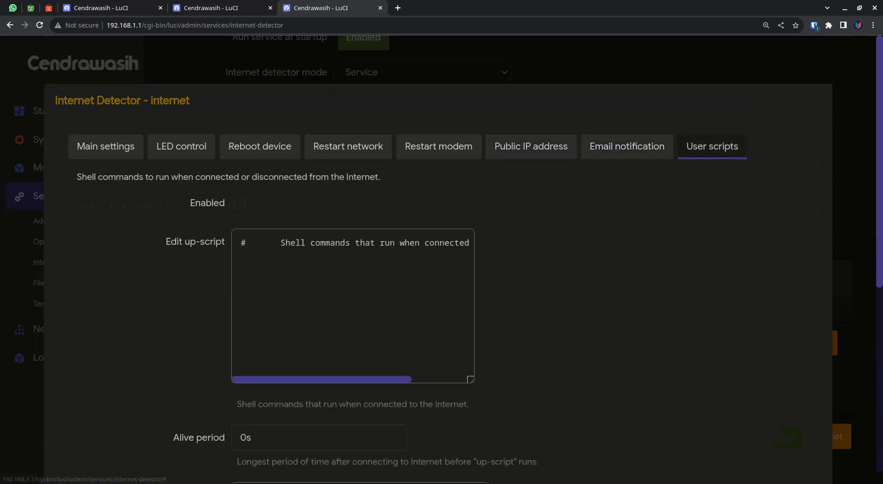
click(241, 252)
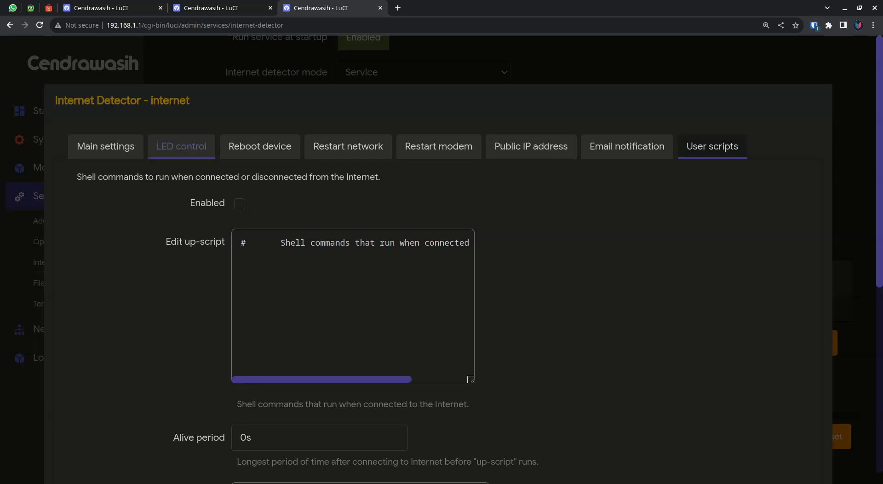
click(181, 146)
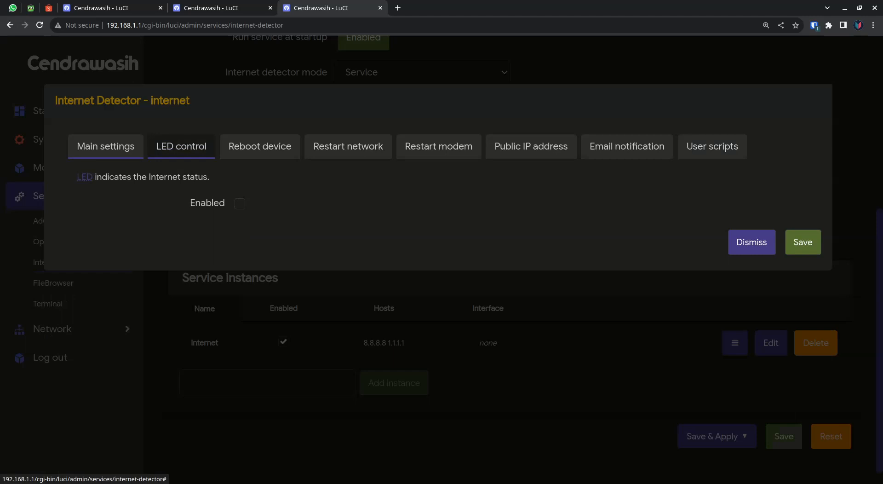
Recheck the main and LED control settings, save the internet instance, and check its entry among the service instances.
click(105, 147)
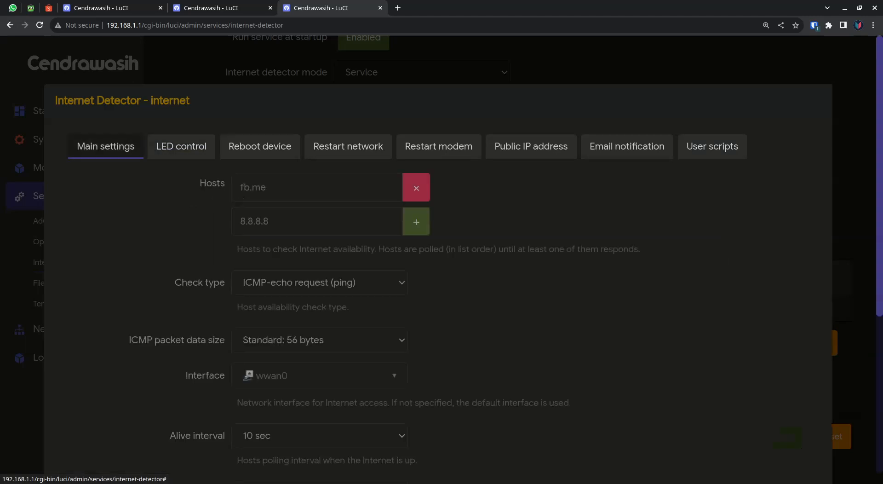
click(181, 147)
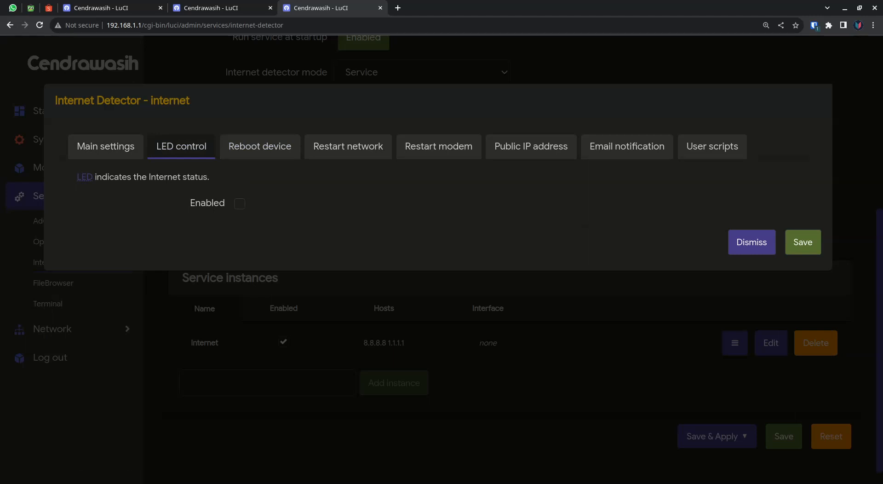
click(802, 242)
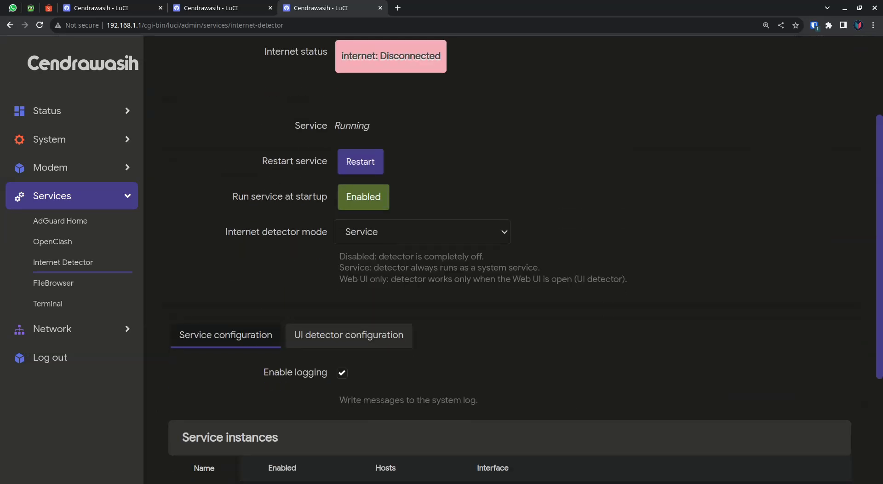
scroll(512, 257, down, 3)
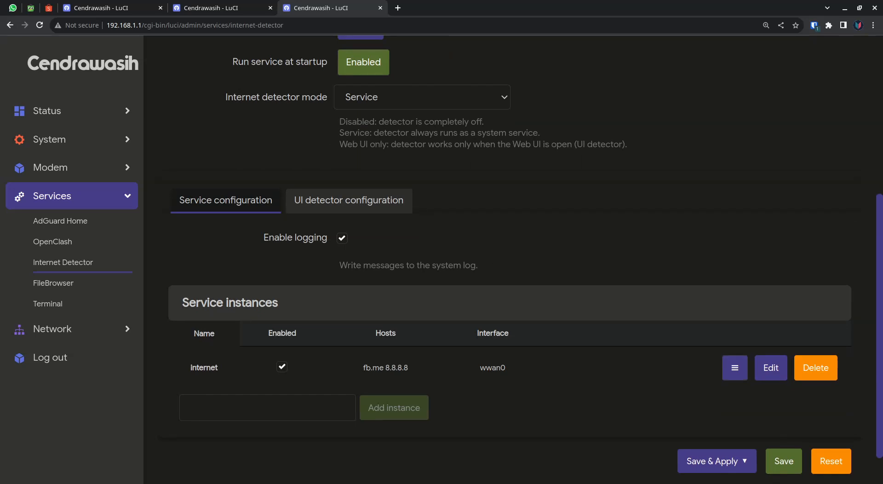
Reopen the internet instance, remove the host 8.8.8.8 from its main settings, and save the instance.
click(771, 368)
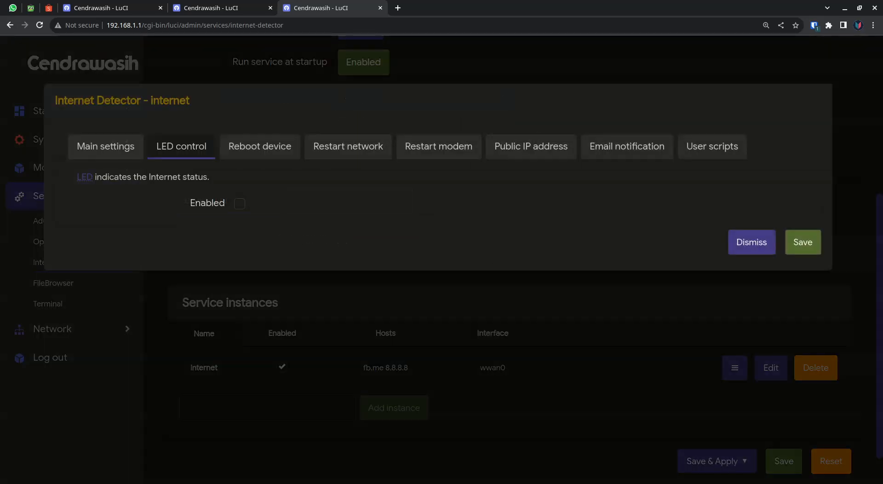
click(259, 146)
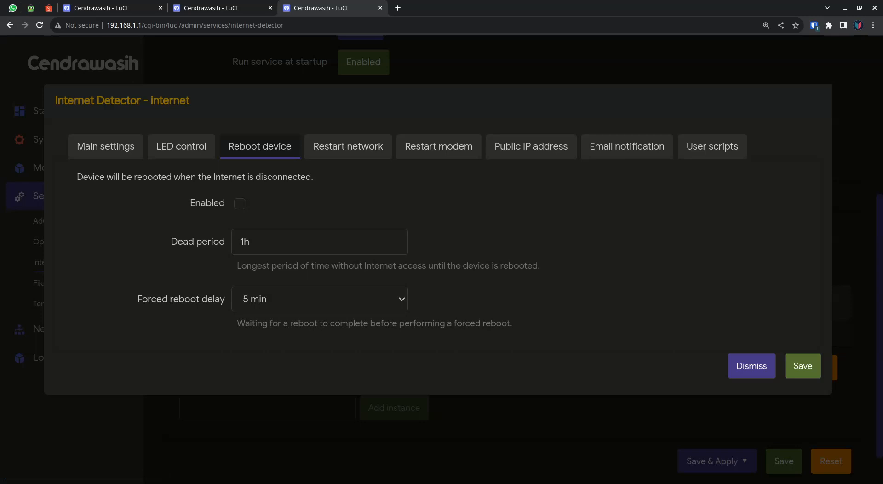
click(181, 146)
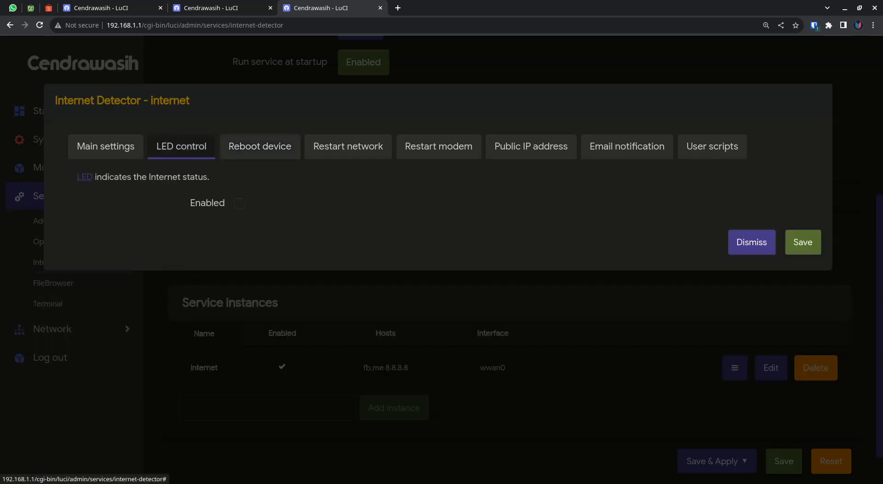
click(106, 146)
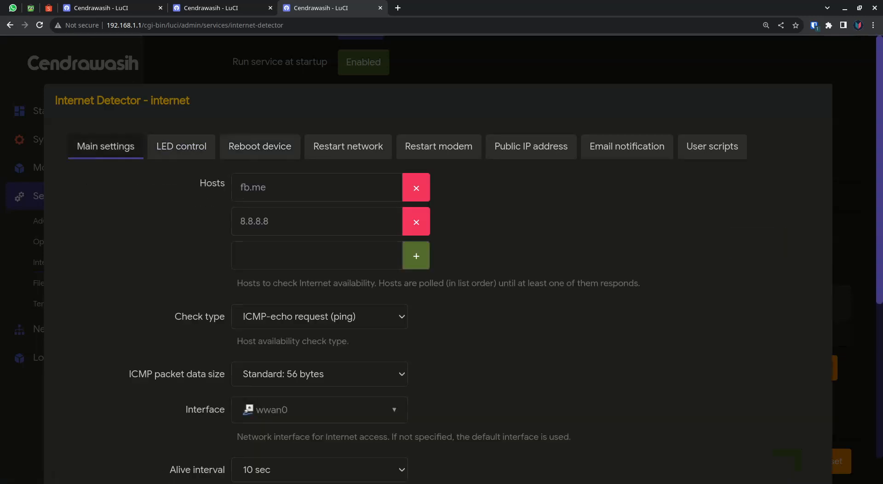
click(416, 222)
scroll(438, 259, down, 5)
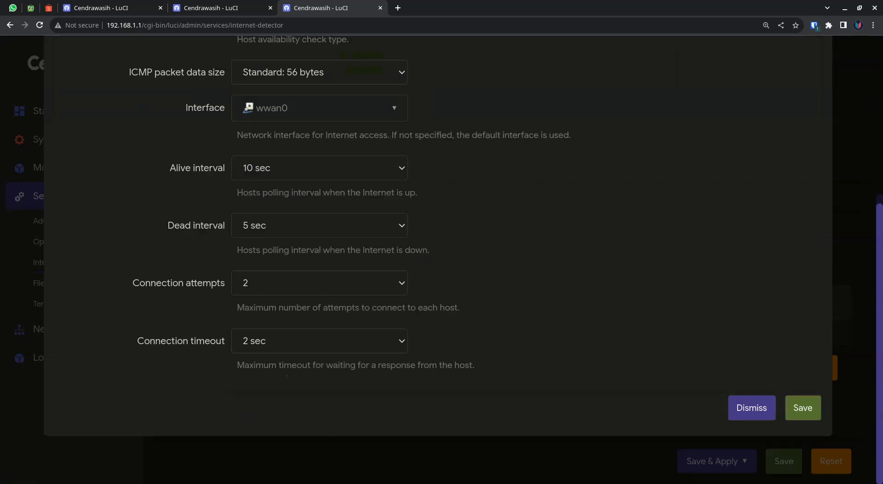
click(802, 408)
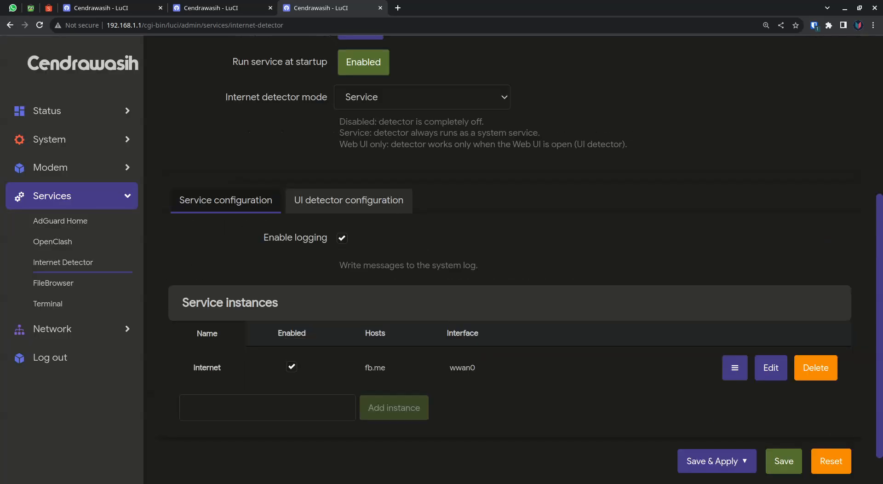
Review the Internet Detector's status, startup and mode settings, and the UI detector configuration.
scroll(510, 257, up, 4)
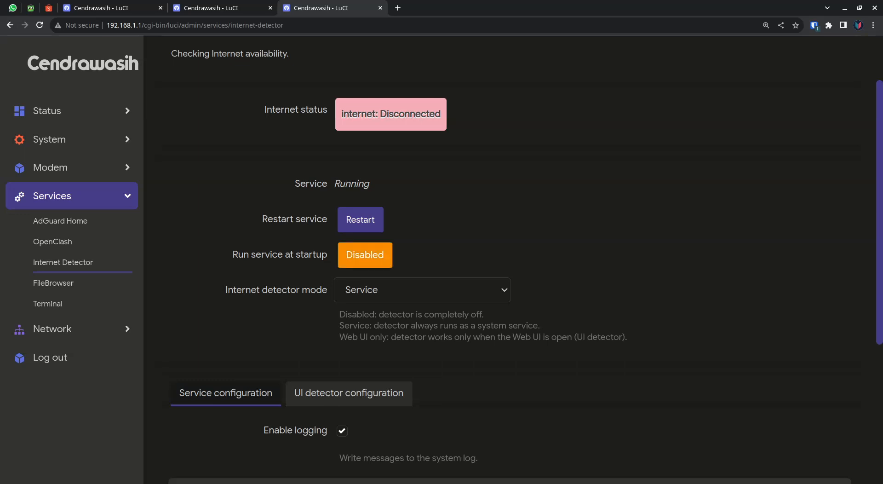
scroll(510, 260, down, 2)
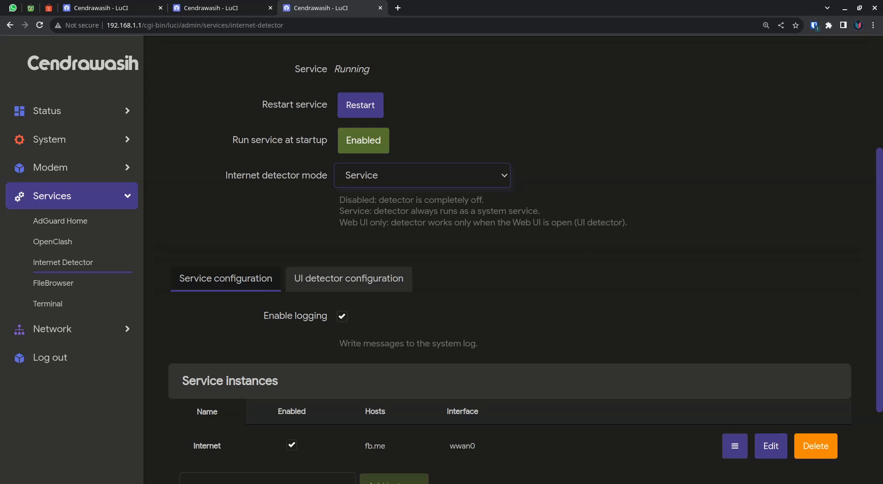
scroll(525, 264, down, 1)
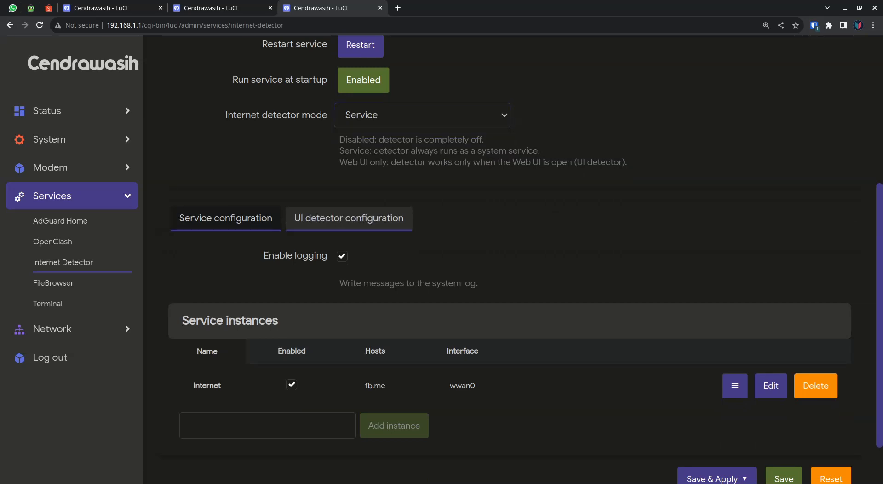
click(348, 218)
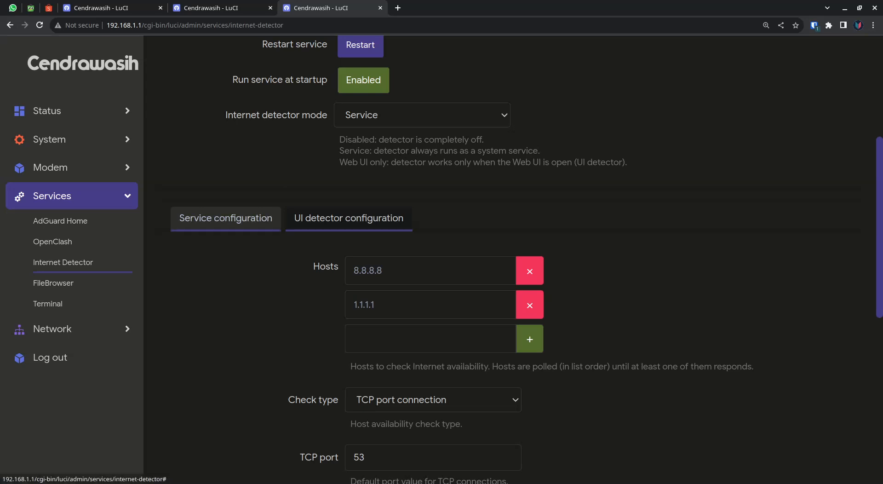
Return to the service configuration and save and apply the Internet Detector changes.
click(225, 217)
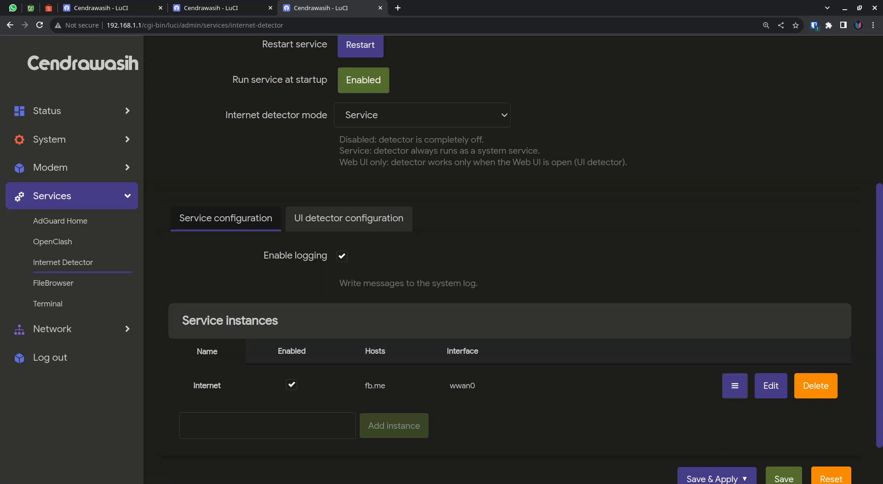
scroll(512, 257, down, 2)
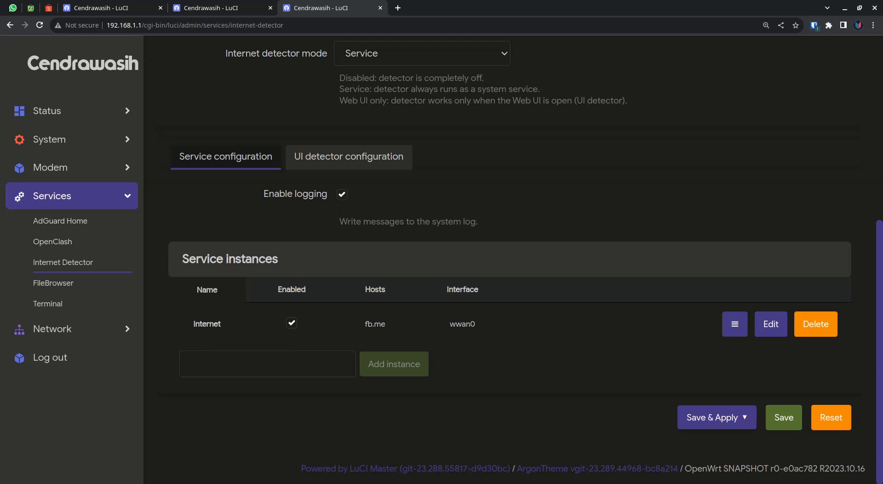
click(711, 417)
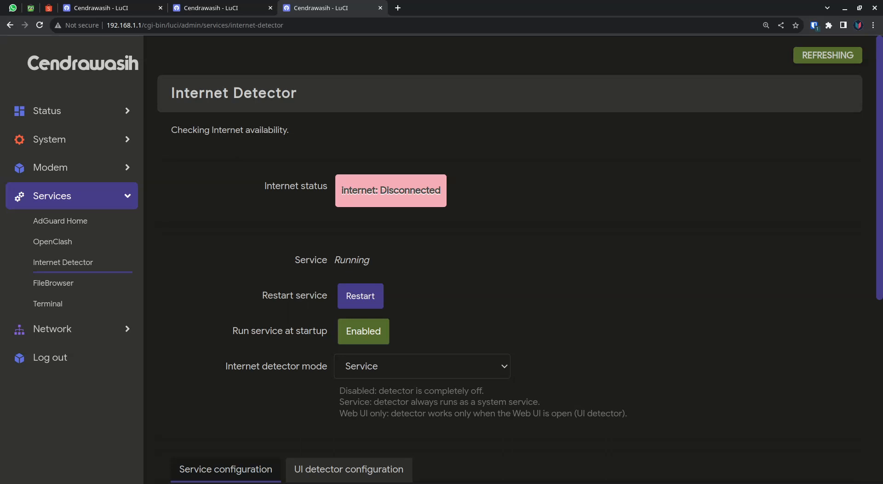
View the terminal screenshot of logged timestamps in the browser and return to the Internet Detector page.
key(alt+Tab)
key(ctrl+shift+t)
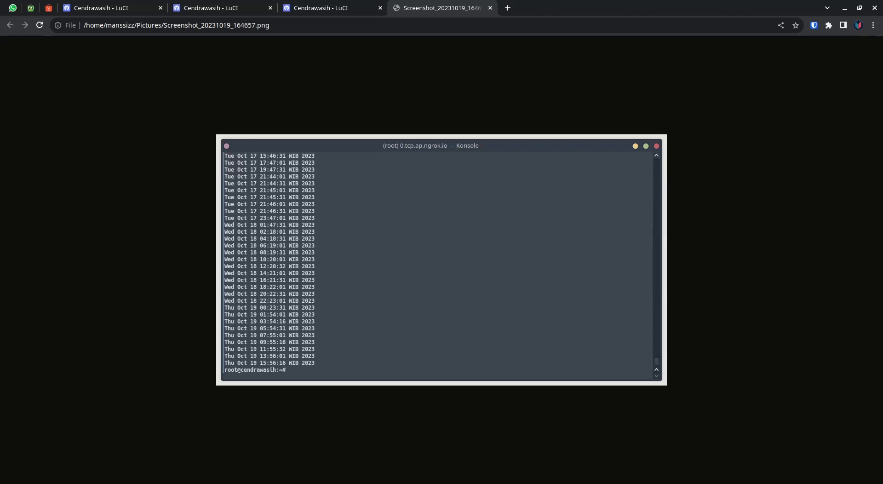
key(ctrl+shift+Tab)
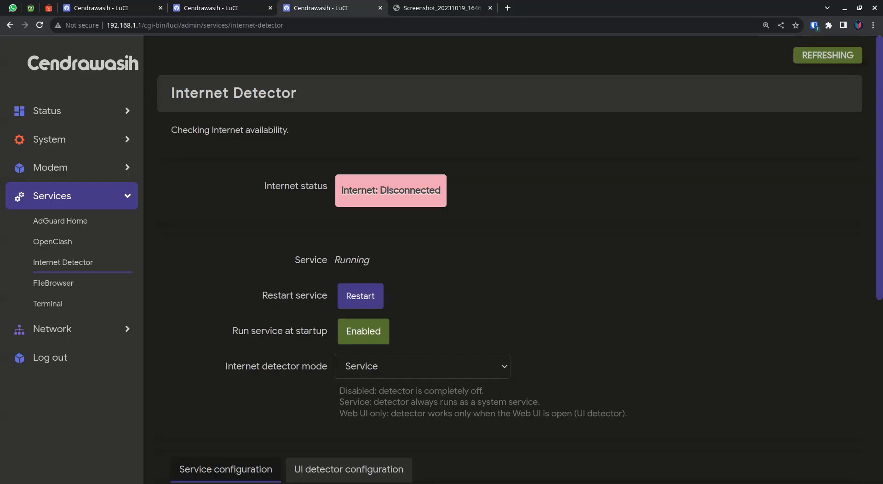
Examine the up-script and down-script settings in the internet instance's user scripts, and dismiss the dialog without saving.
scroll(510, 258, down, 5)
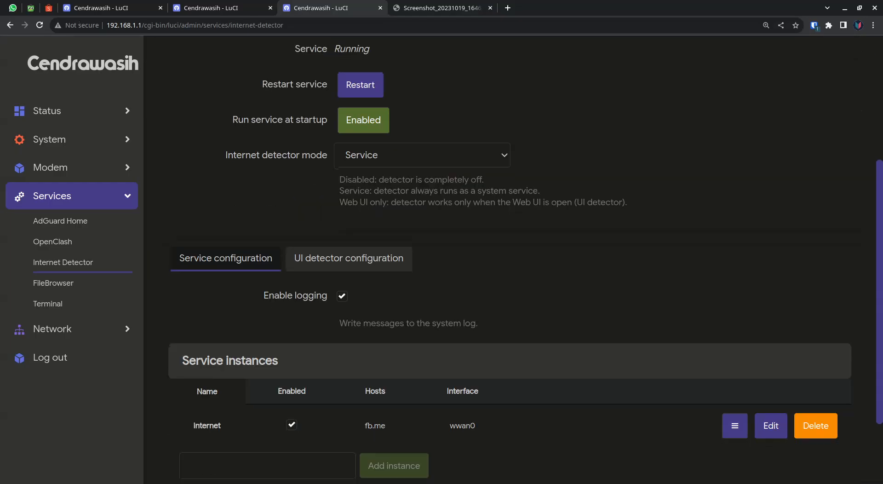
click(771, 426)
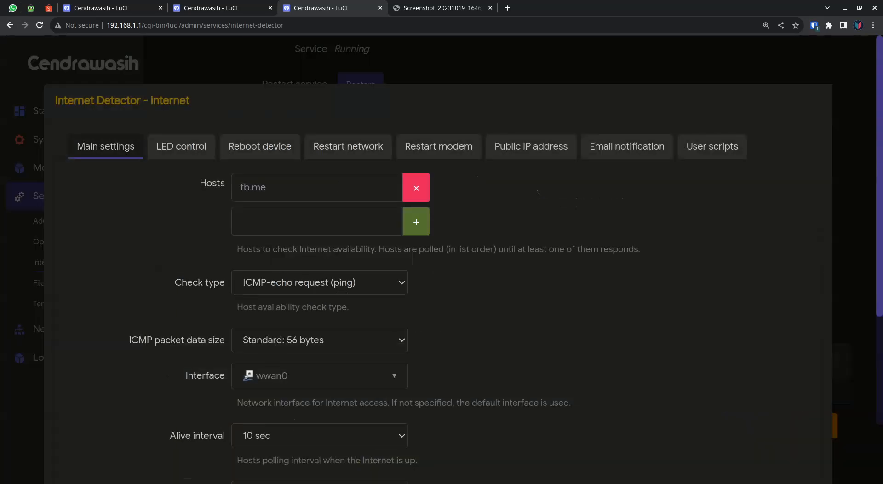
click(712, 147)
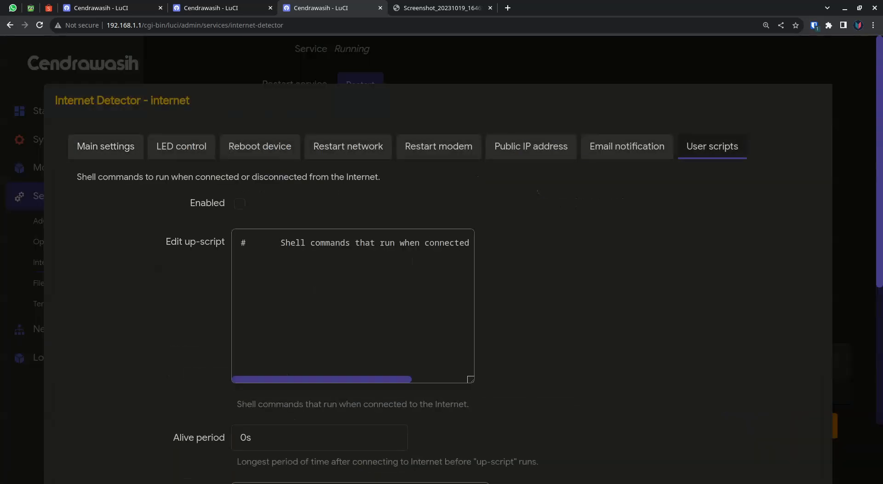
scroll(442, 257, down, 7)
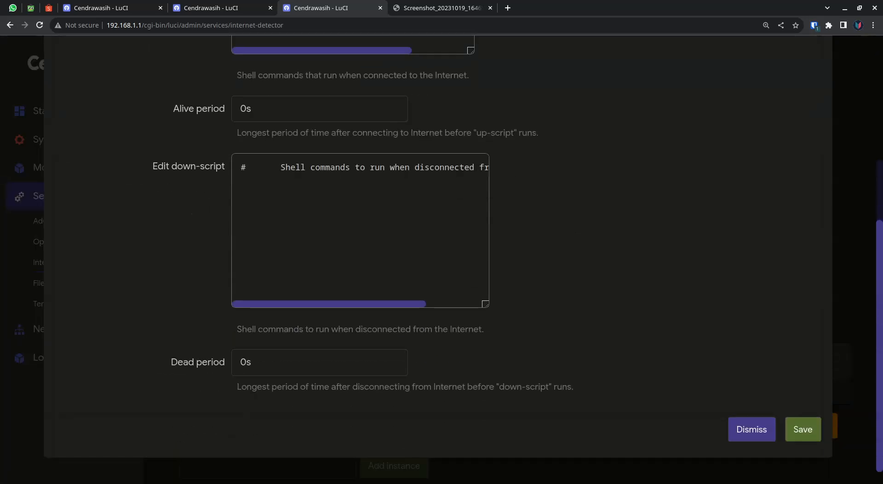
click(751, 429)
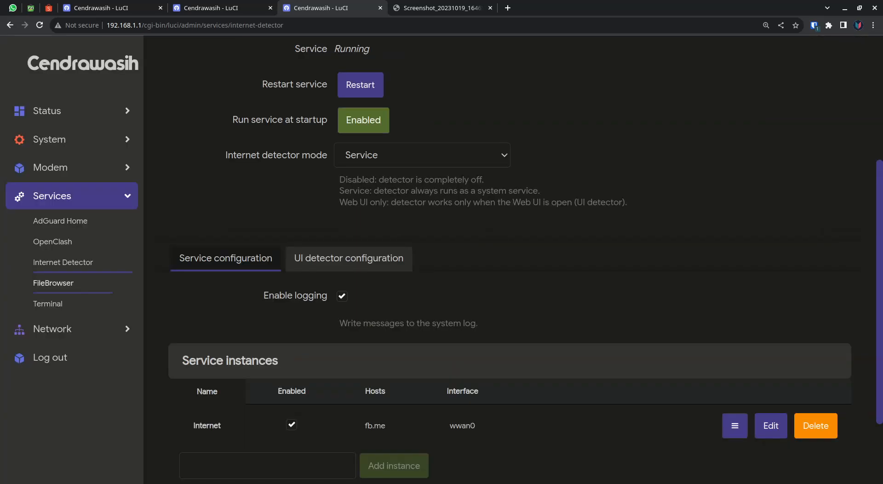
Reset the page zoom to 100% and return to the Internet Detector status overview.
click(52, 328)
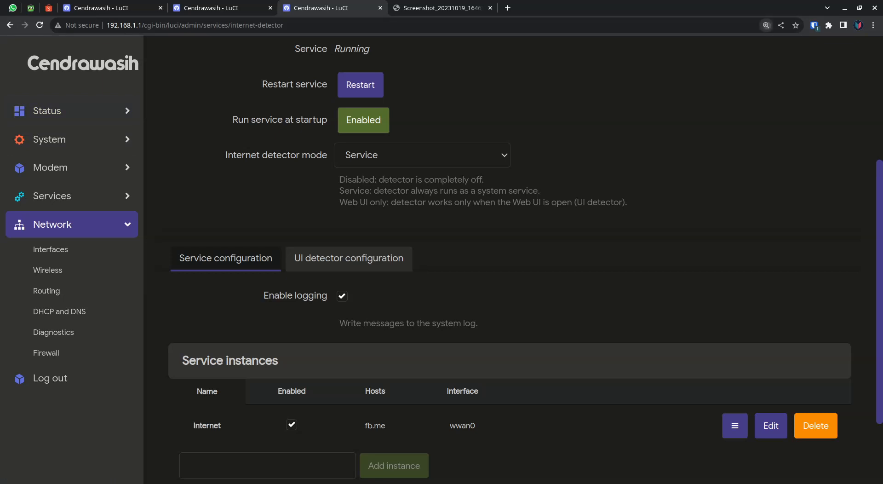
click(766, 25)
click(780, 44)
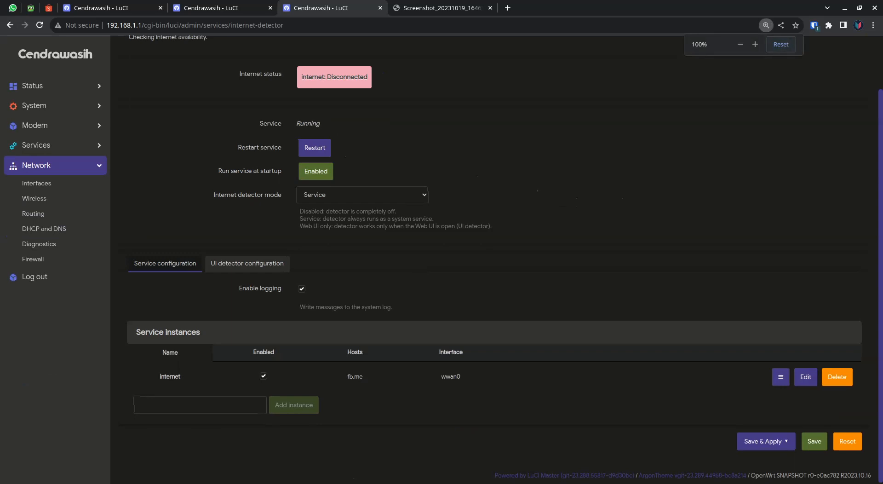
scroll(495, 259, up, 2)
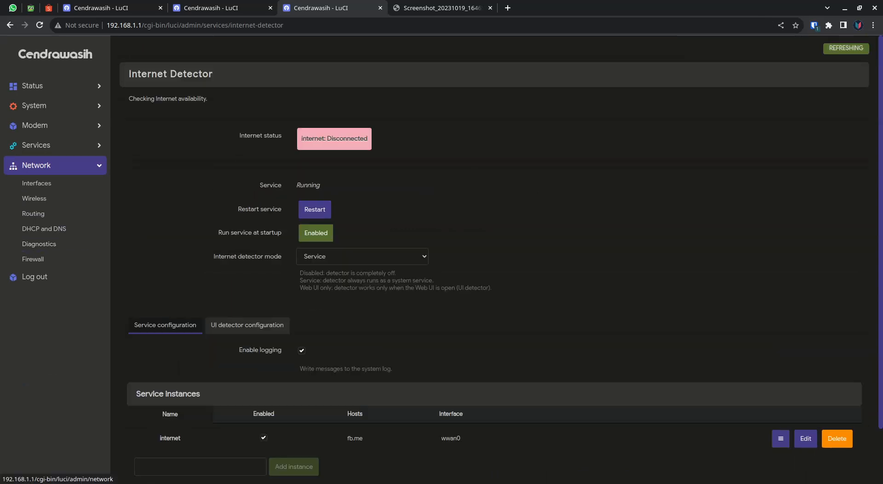
click(37, 165)
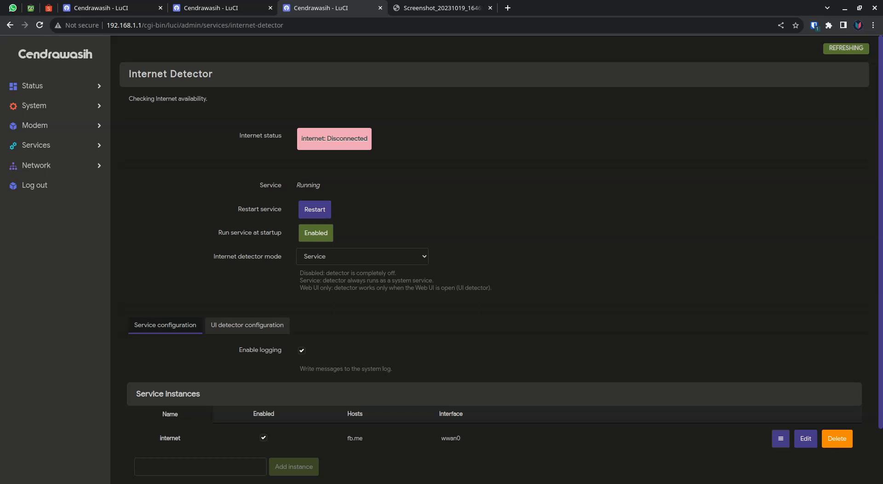
key(alt+Tab)
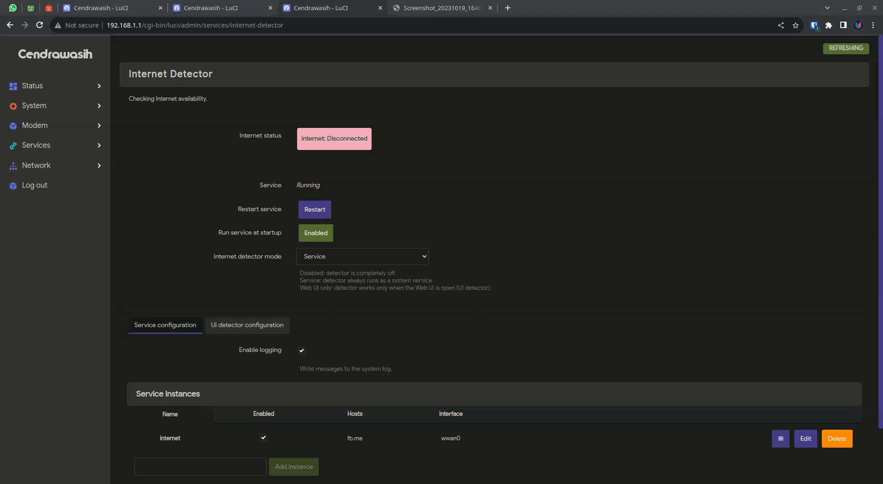